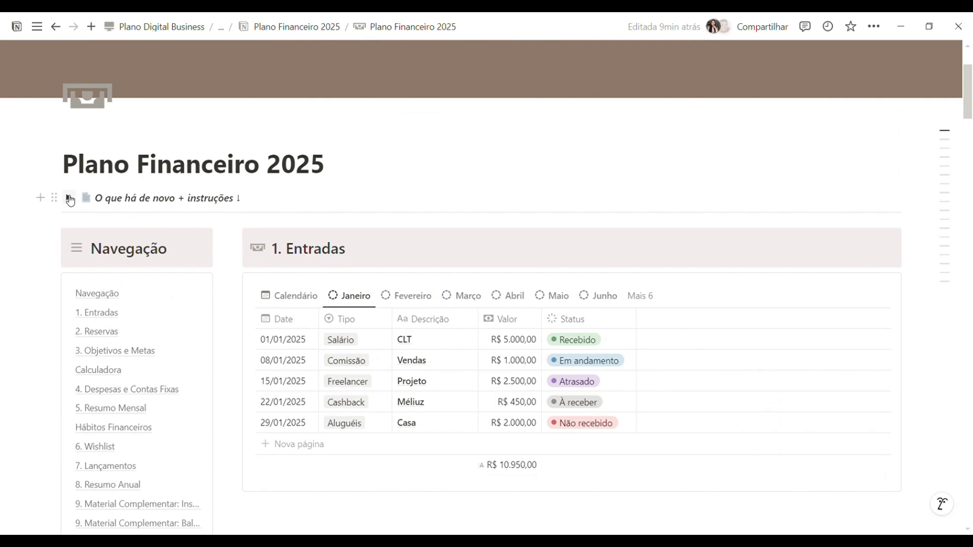
# Expand the "O que há de novo + instruções" section, read through its 2025 notes, and collapse it again
pyautogui.click(69, 198)
pyautogui.scroll(-3, 163, 170)
pyautogui.scroll(2, 162, 170)
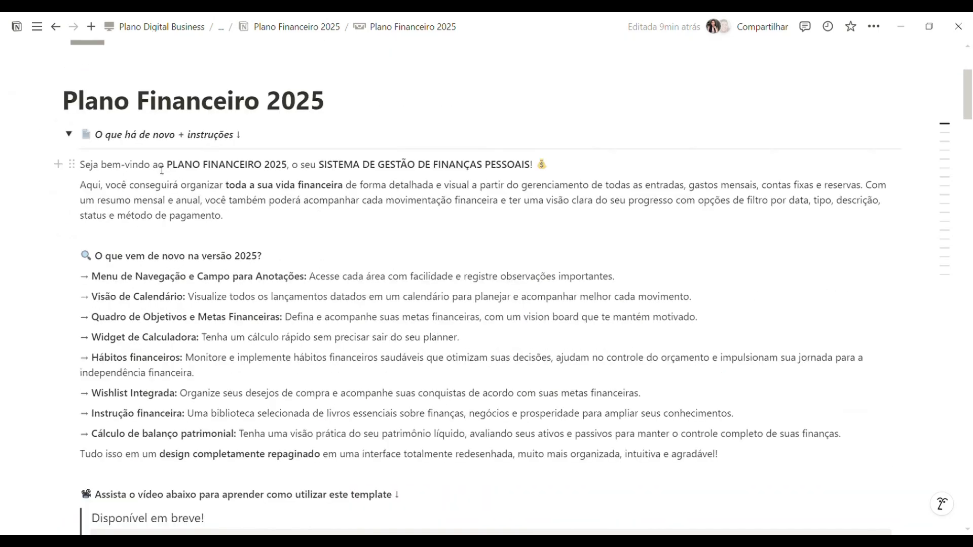
pyautogui.scroll(-3, 324, 343)
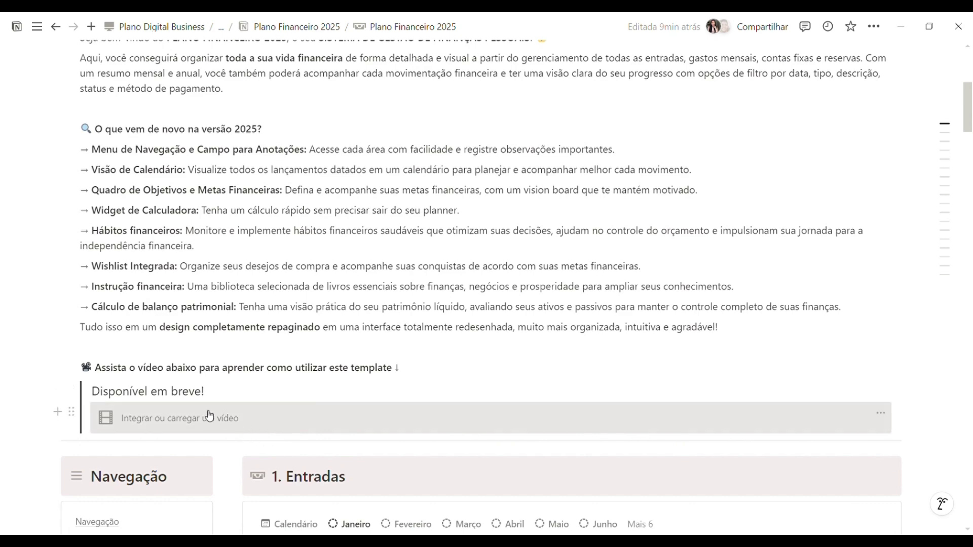
pyautogui.scroll(3, 292, 454)
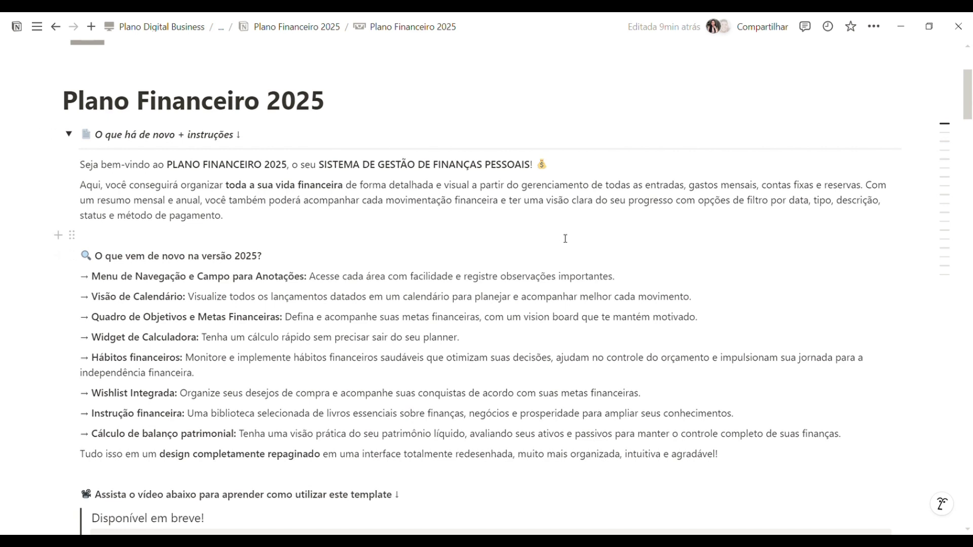
pyautogui.click(69, 134)
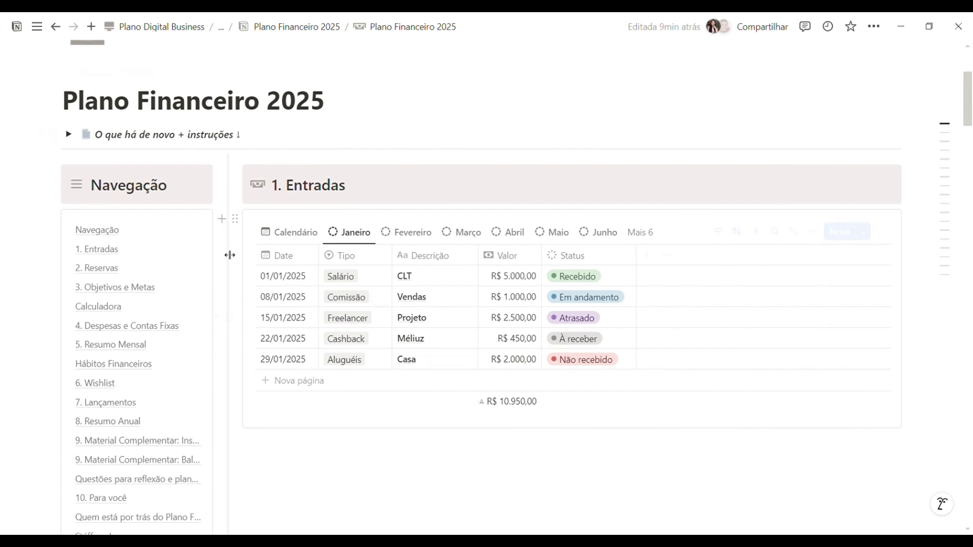
# Jump to "3. Objetivos e Metas" from the page's navigation list, and return to the "1. Entradas" section
pyautogui.scroll(-1, 228, 254)
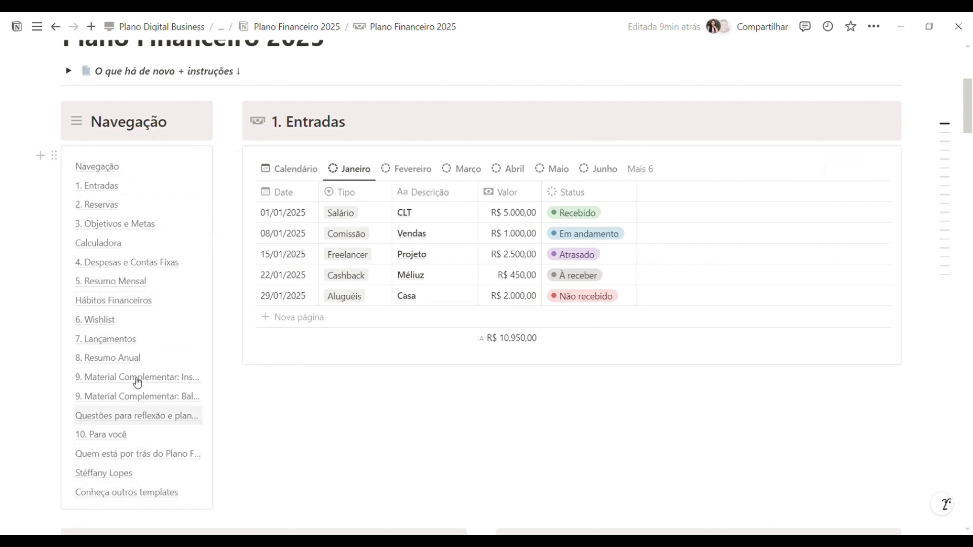
pyautogui.click(124, 224)
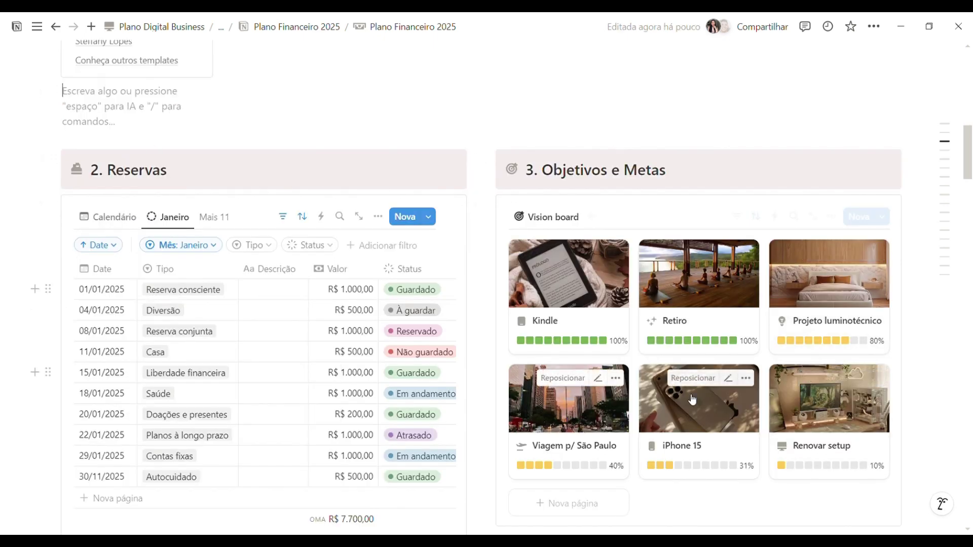
pyautogui.scroll(10, 423, 349)
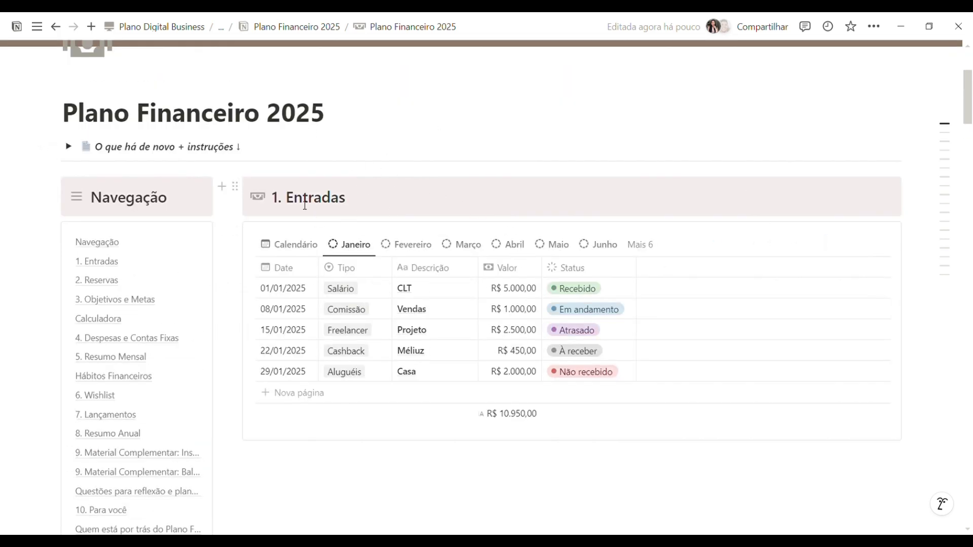
pyautogui.scroll(-2, 355, 253)
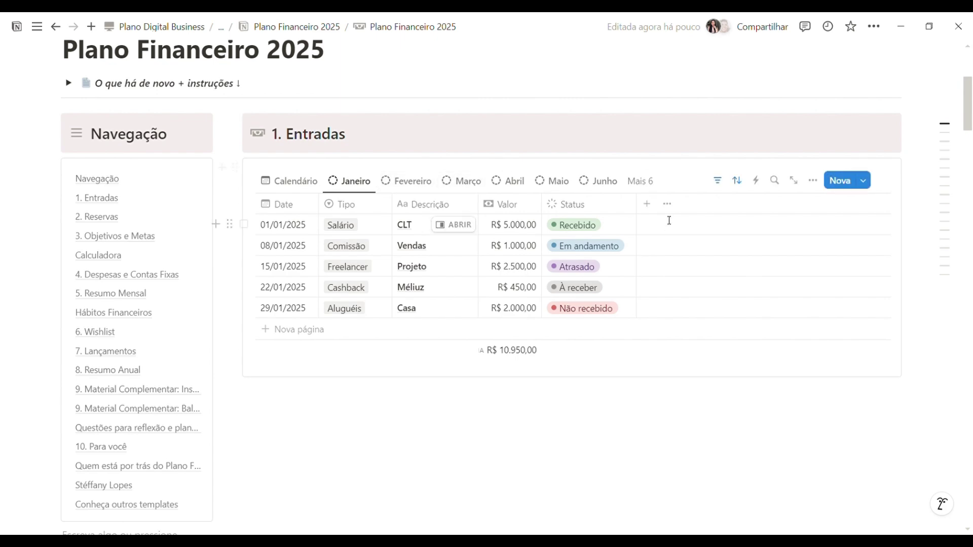
# Look through the January 2025 income entries in the Calendário view of "1. Entradas", and return to the Janeiro view
pyautogui.click(289, 181)
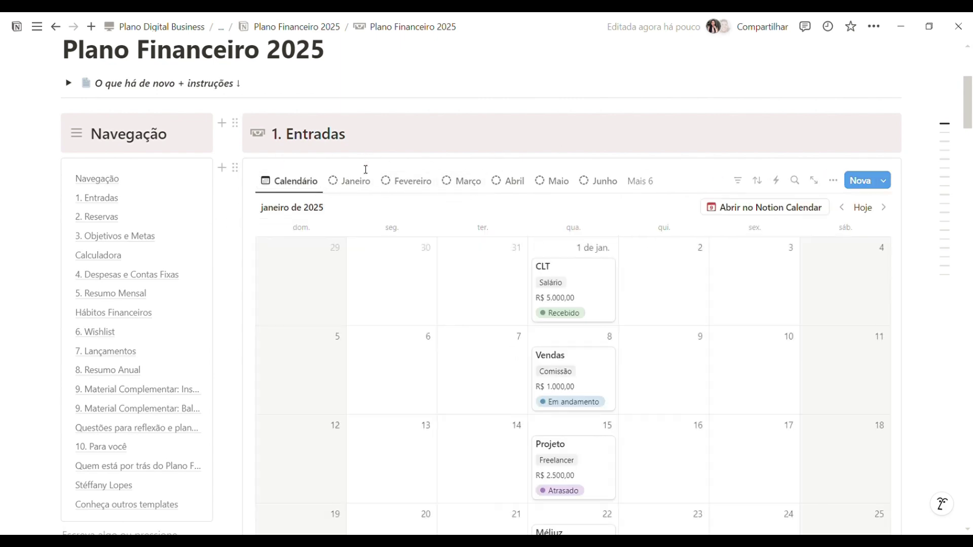
pyautogui.scroll(-3, 447, 218)
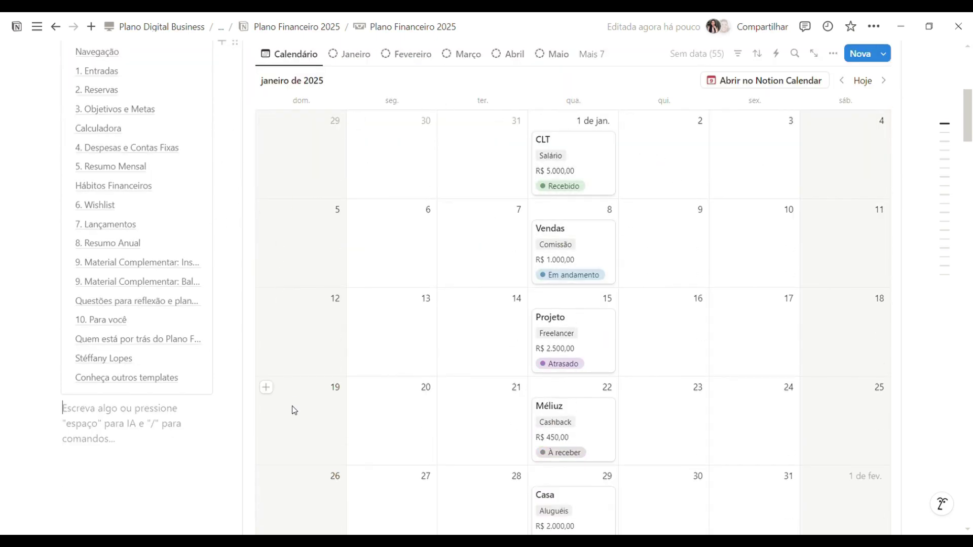
pyautogui.scroll(-3, 294, 411)
pyautogui.scroll(3, 427, 176)
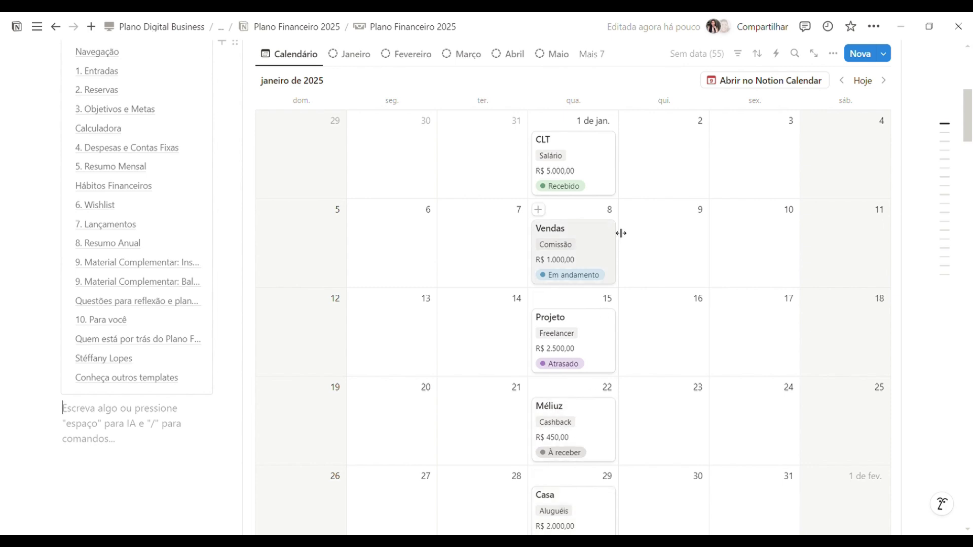
pyautogui.scroll(2, 622, 233)
pyautogui.click(349, 120)
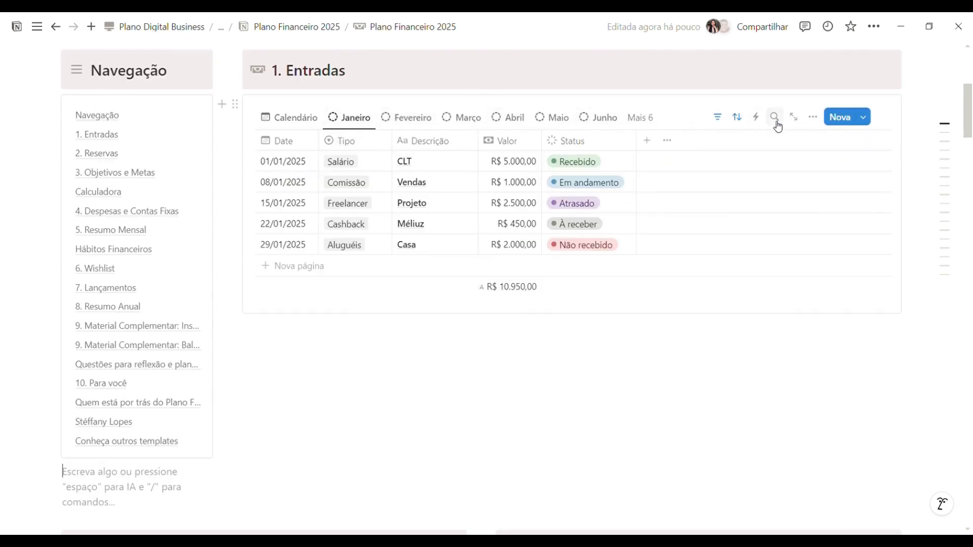
# Open the "1. Entradas" database as a full page and check its complete list of views
pyautogui.click(793, 117)
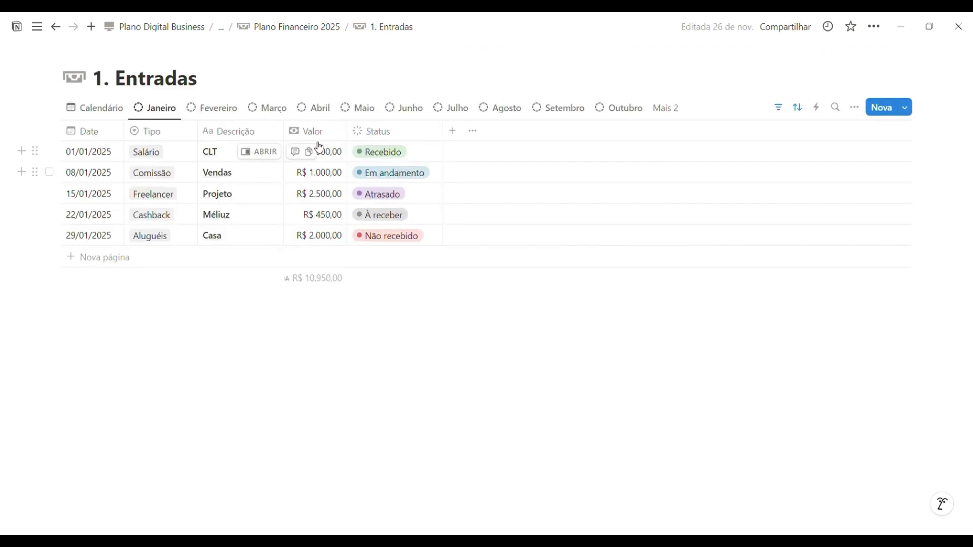
pyautogui.click(665, 135)
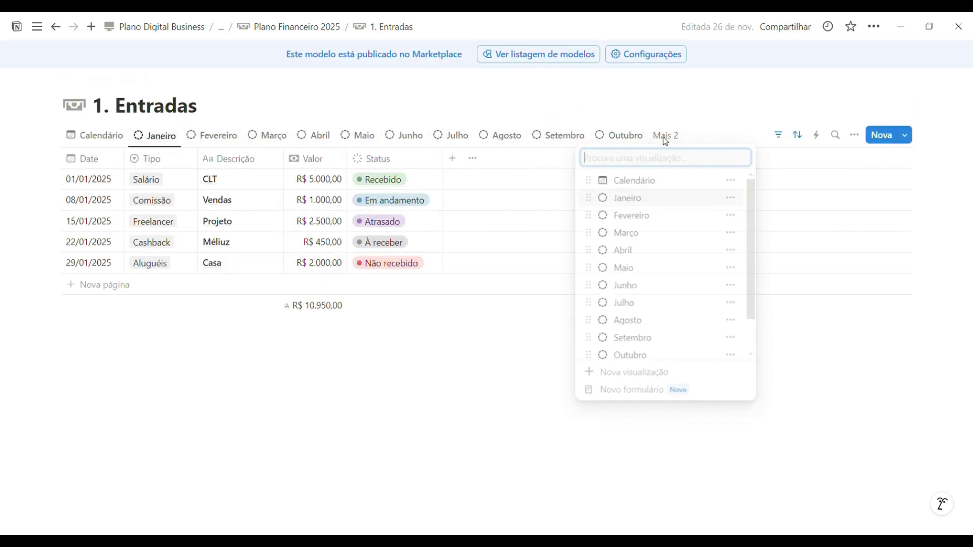
pyautogui.scroll(-2, 679, 314)
pyautogui.click(550, 337)
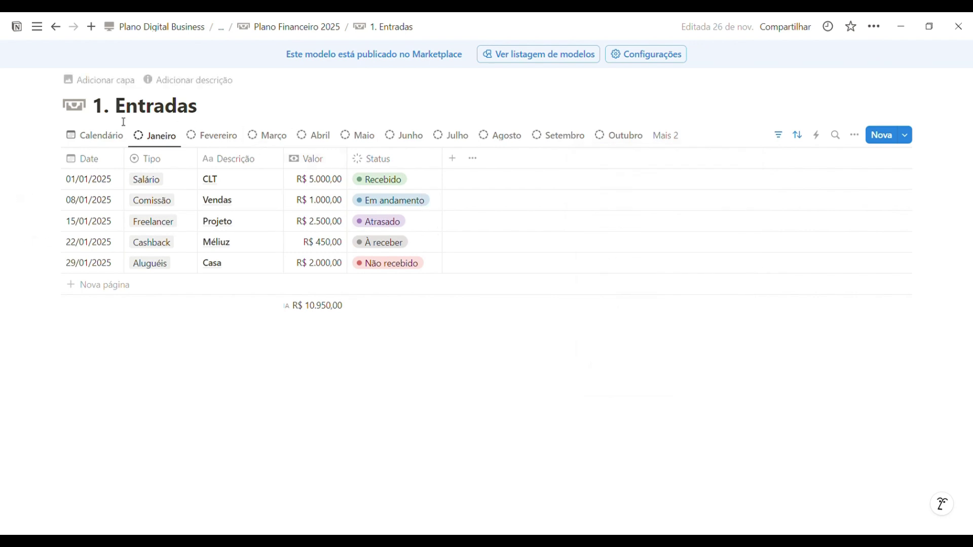
# Show the filter bar of the Entradas database and browse the Março and Abril views before returning to Janeiro
pyautogui.click(779, 135)
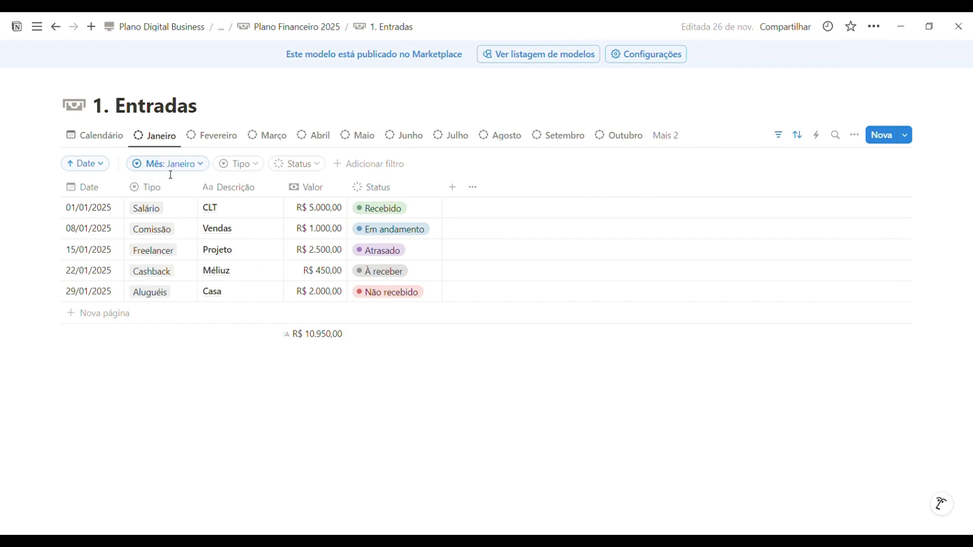
pyautogui.click(205, 142)
pyautogui.click(270, 136)
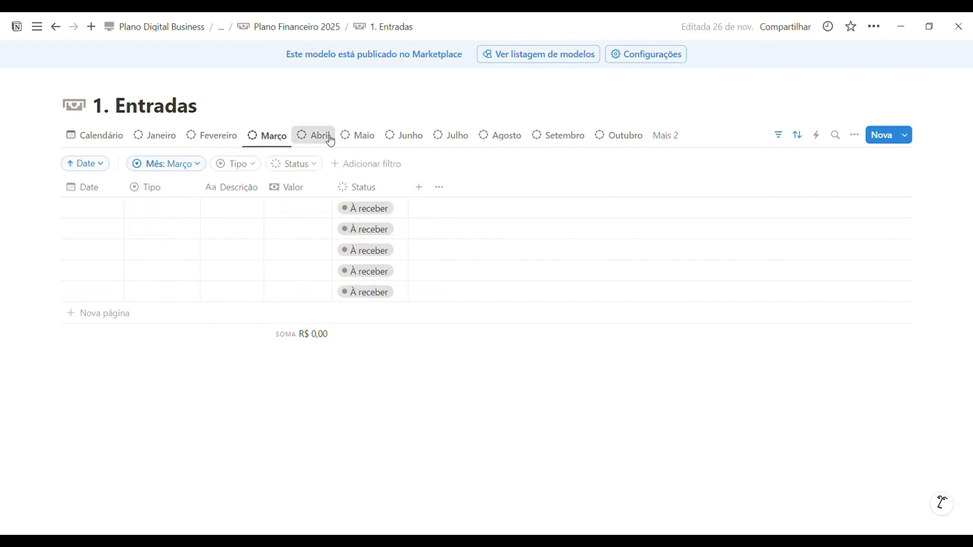
pyautogui.click(324, 136)
pyautogui.click(154, 136)
# Examine the options available in the Tipo filter of the Janeiro view without selecting any
pyautogui.click(239, 165)
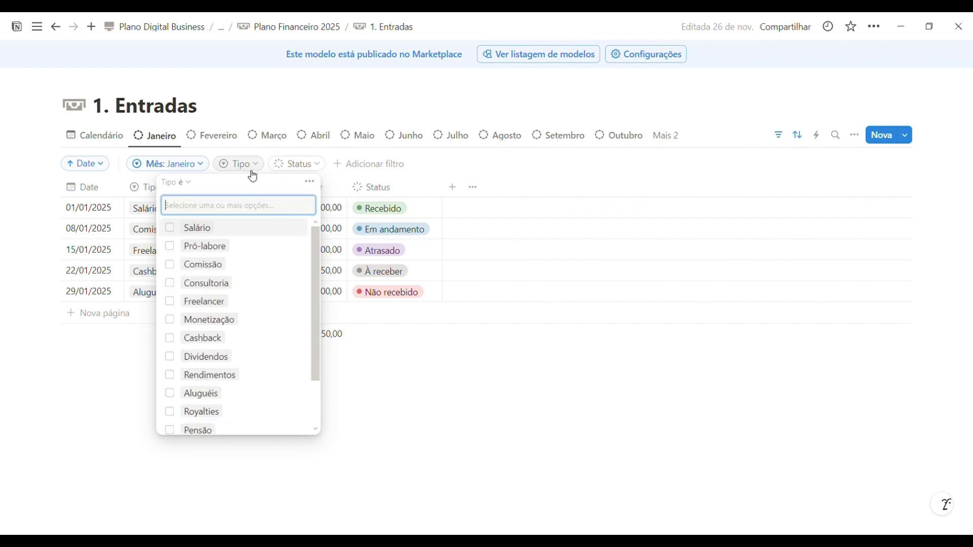
pyautogui.scroll(-2, 211, 373)
pyautogui.scroll(2, 213, 373)
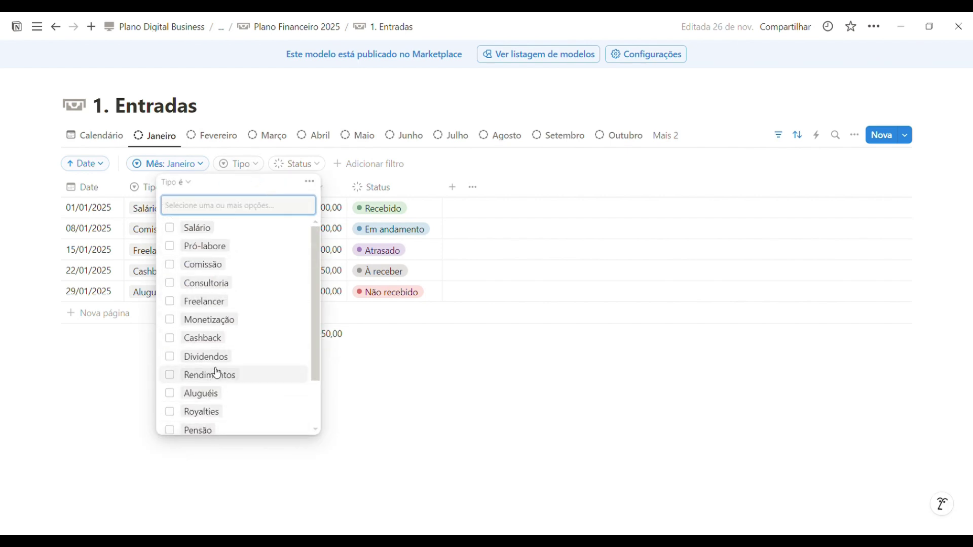
pyautogui.click(305, 165)
pyautogui.click(396, 313)
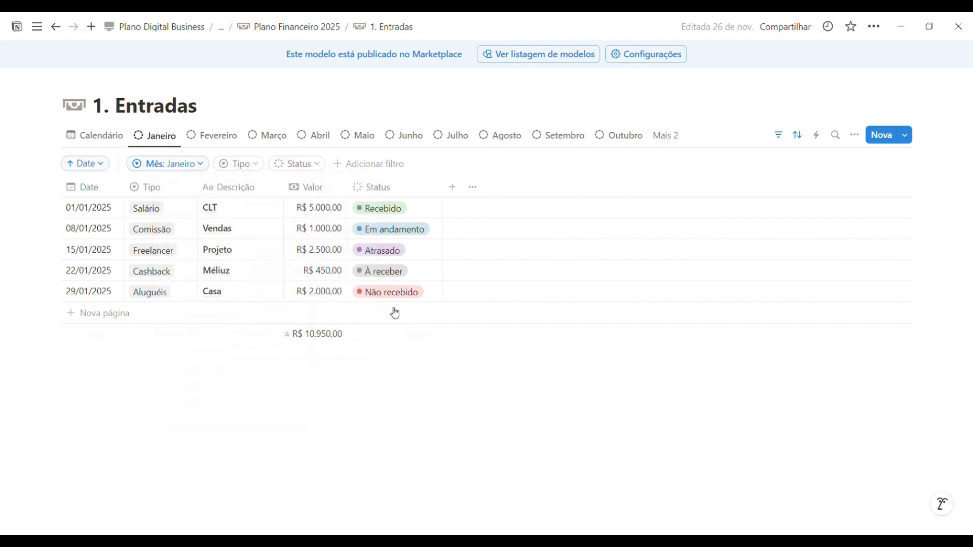
# Filter the Janeiro entries to the status Recebido only
pyautogui.click(294, 164)
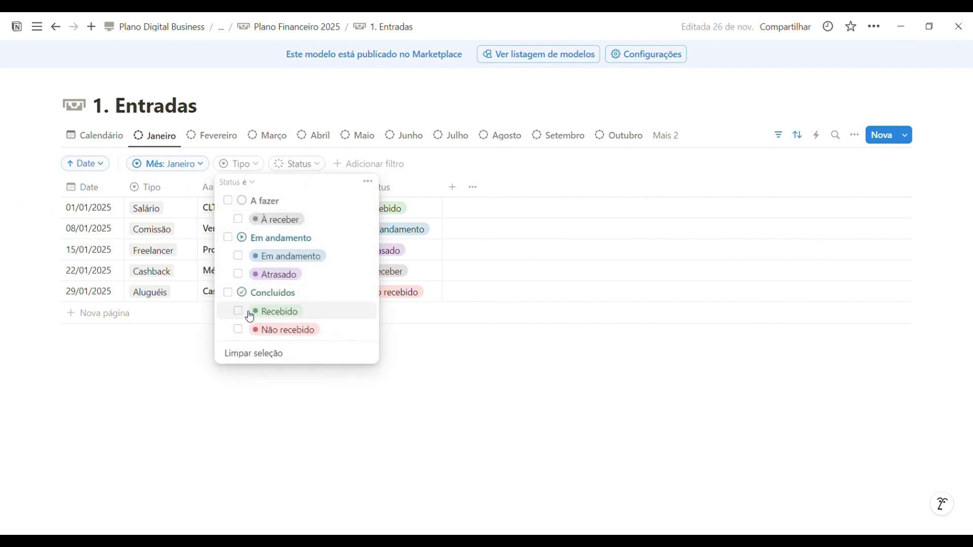
pyautogui.click(227, 293)
pyautogui.click(238, 329)
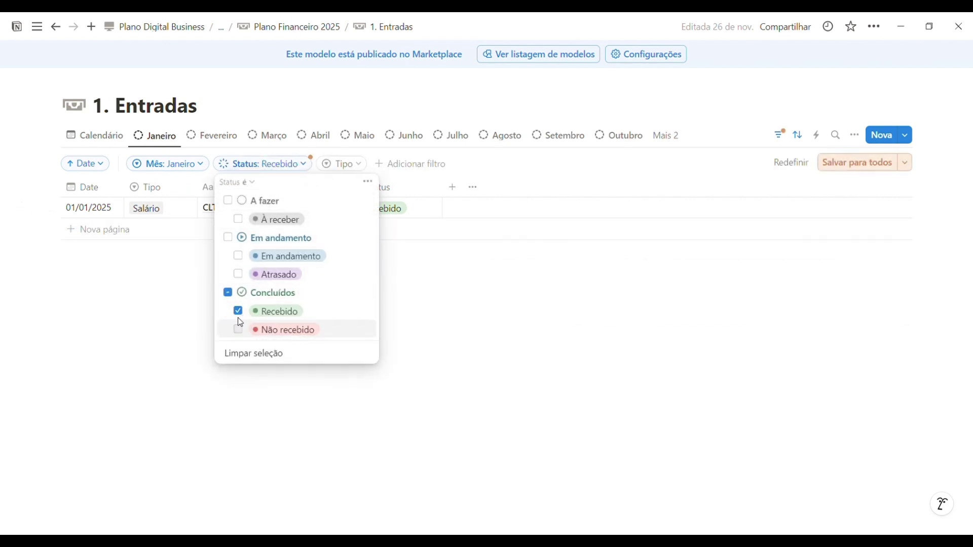
pyautogui.click(494, 348)
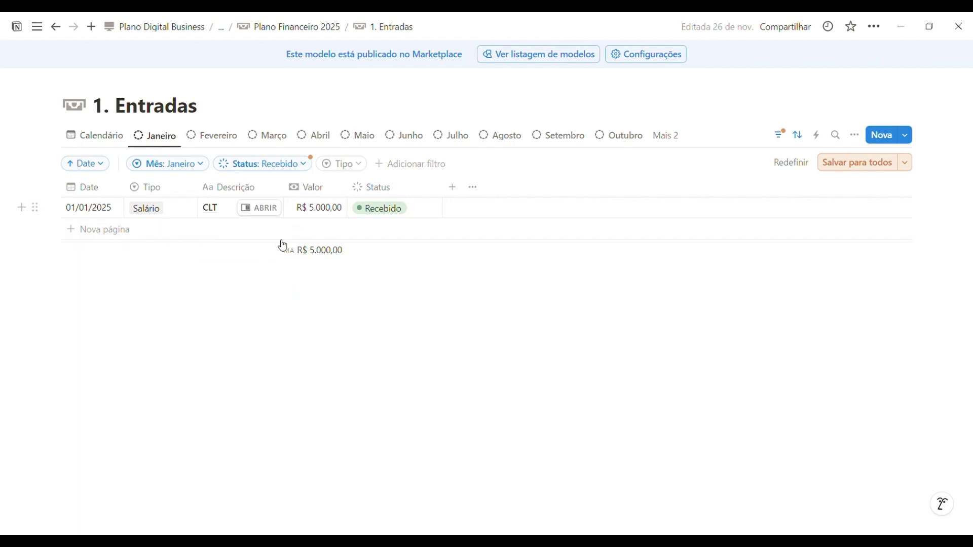
# Replace the Recebido status filter with the "A fazer" status group in the Janeiro view
pyautogui.click(300, 169)
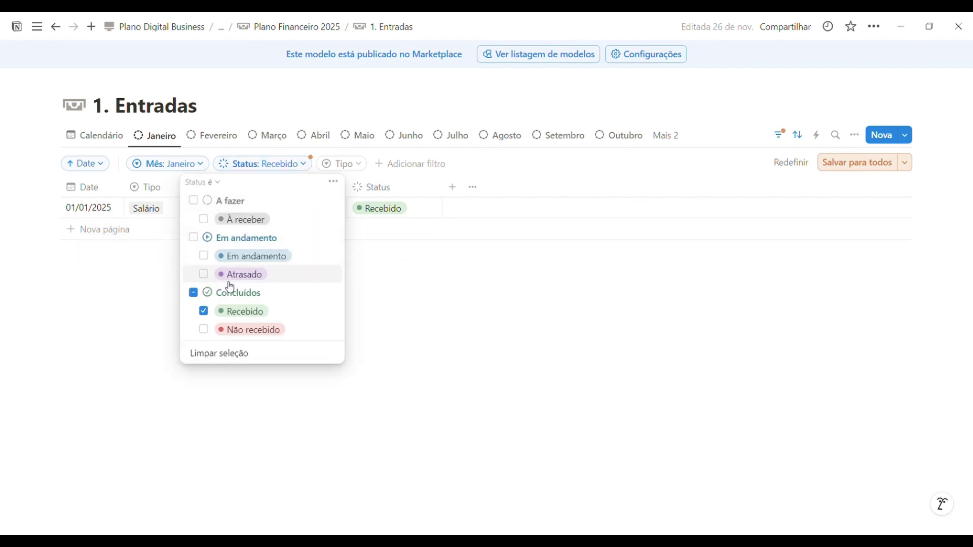
pyautogui.click(195, 293)
pyautogui.click(194, 292)
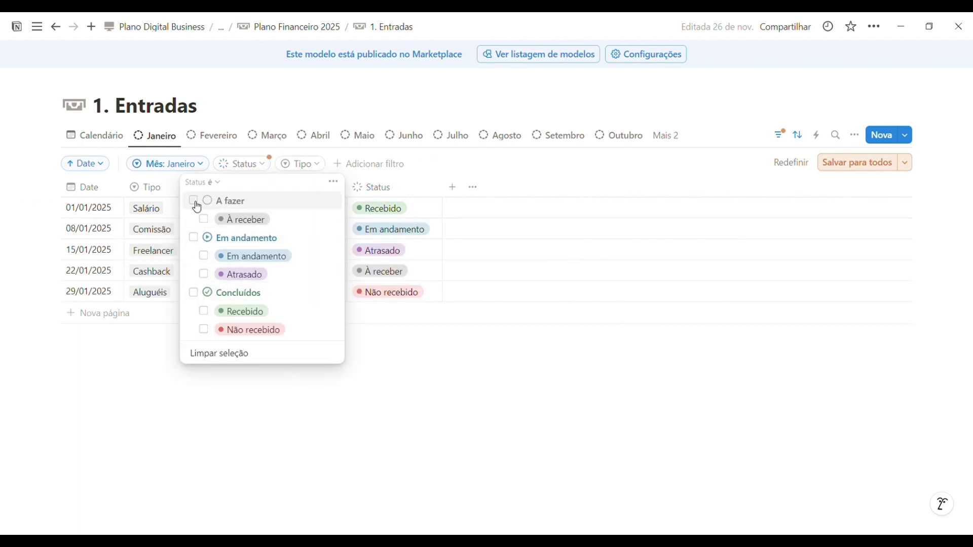
pyautogui.click(193, 201)
pyautogui.click(434, 222)
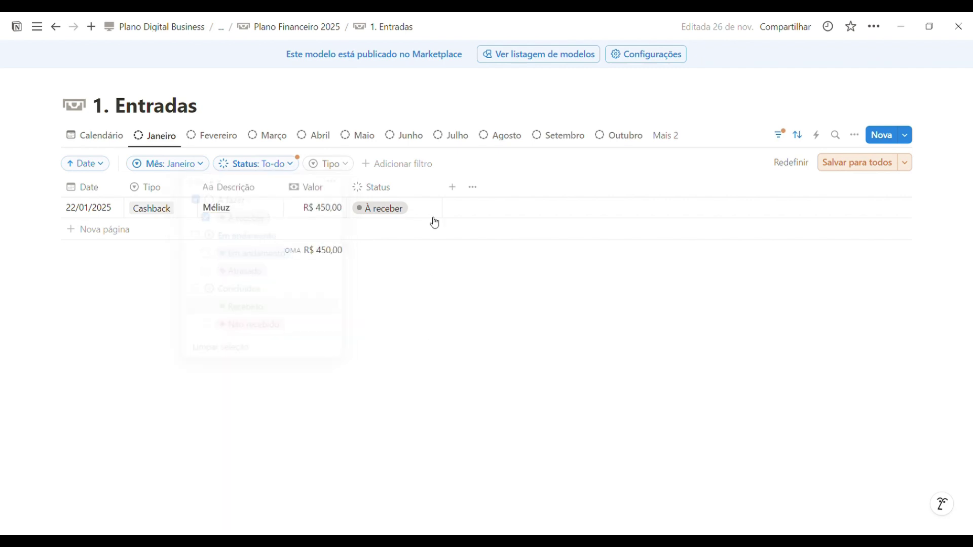
# Clear the "A fazer" group from the status filter of the Janeiro view
pyautogui.click(265, 165)
pyautogui.click(193, 201)
pyautogui.click(367, 382)
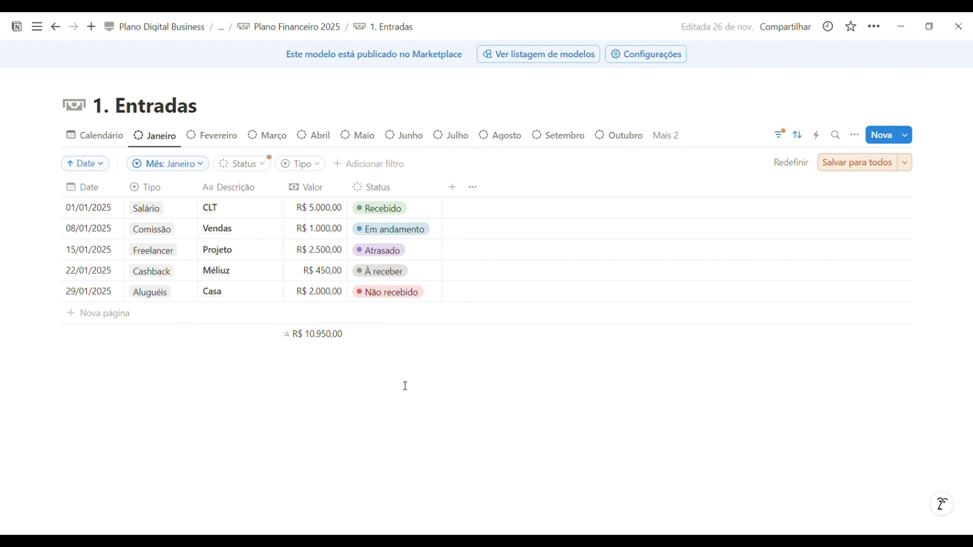
# Filter the Janeiro entries by the type Salário
pyautogui.click(301, 164)
pyautogui.scroll(-2, 304, 355)
pyautogui.scroll(2, 299, 355)
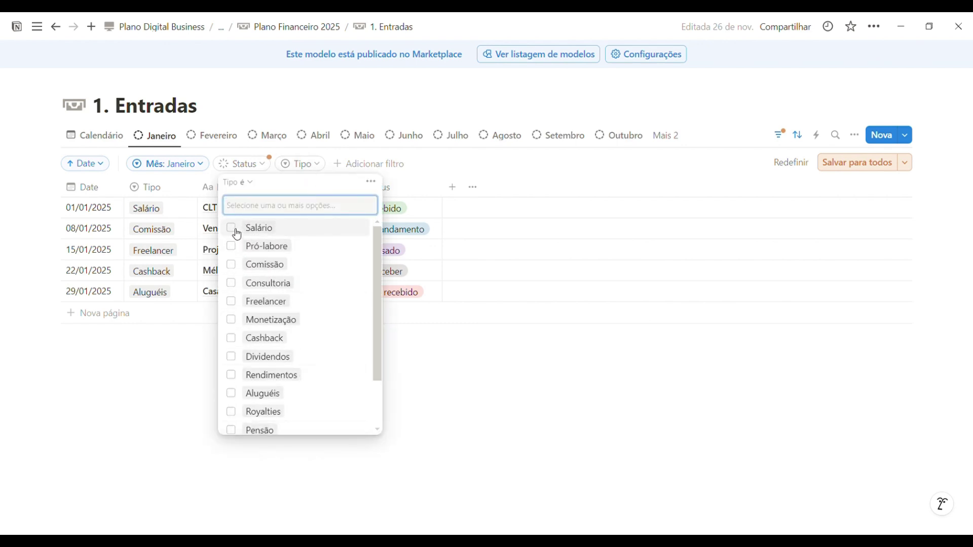
pyautogui.click(236, 231)
pyautogui.click(200, 354)
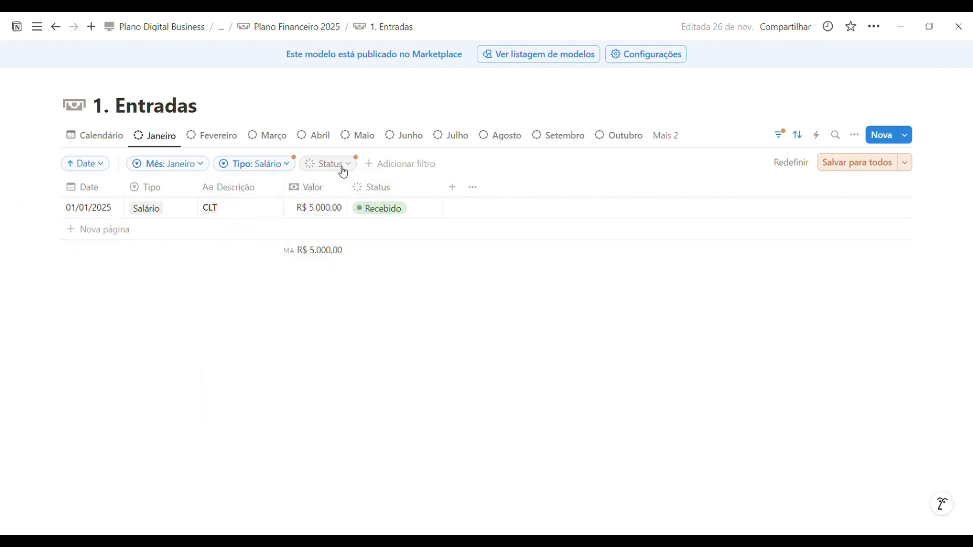
# Add the types Pró-labore and Freelancer to the Tipo filter of the Janeiro view
pyautogui.click(253, 164)
pyautogui.click(191, 248)
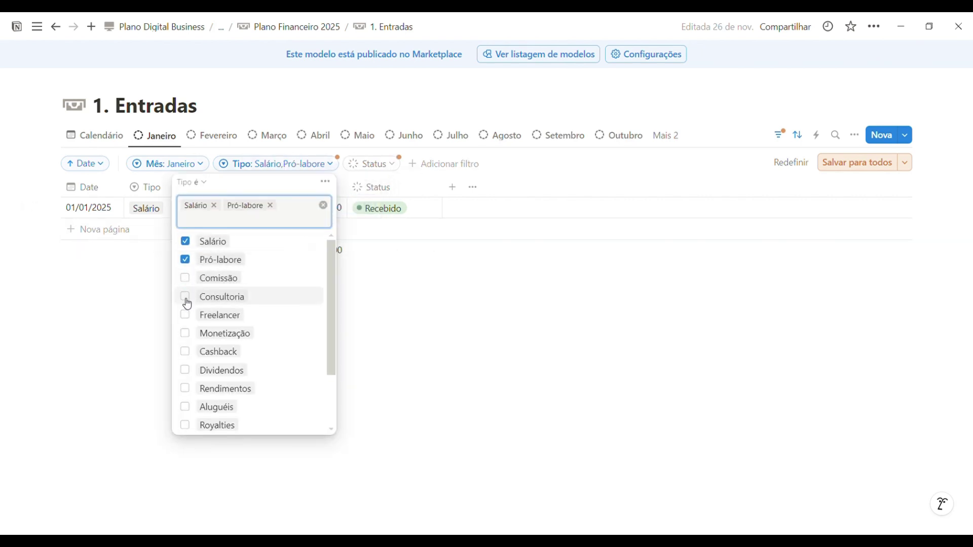
pyautogui.click(187, 315)
pyautogui.click(542, 331)
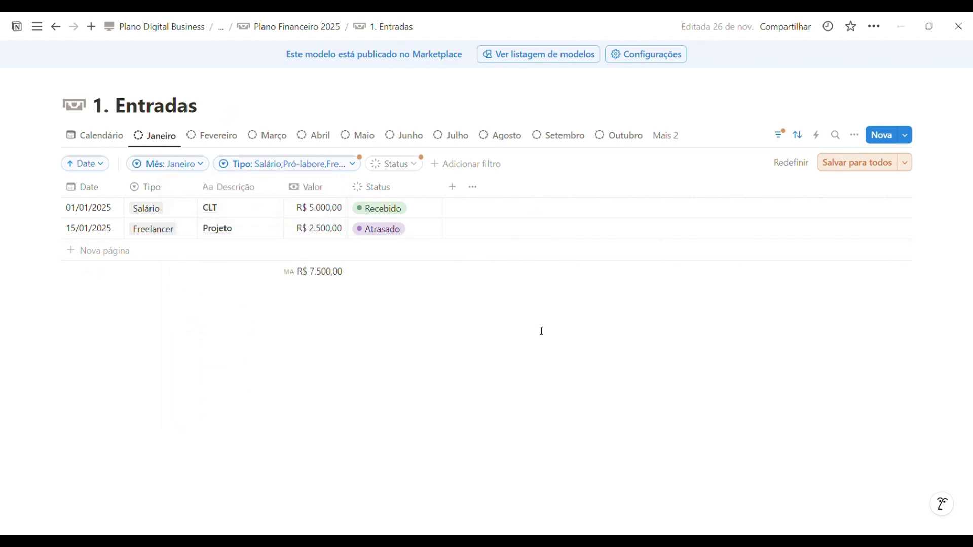
# Remove Salário, Pró-labore and Freelancer from the Tipo filter of the Janeiro view
pyautogui.click(348, 164)
pyautogui.click(218, 241)
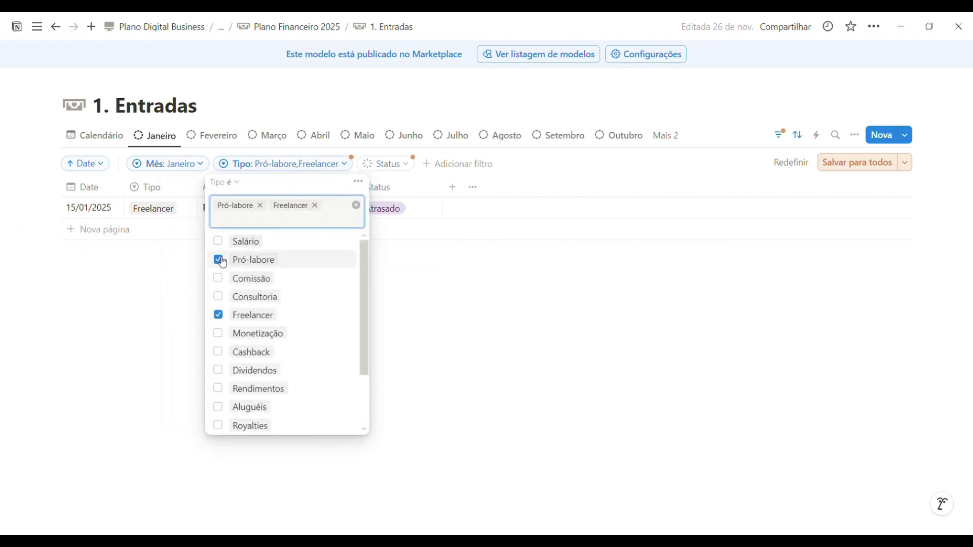
pyautogui.click(218, 258)
pyautogui.click(219, 302)
pyautogui.click(458, 351)
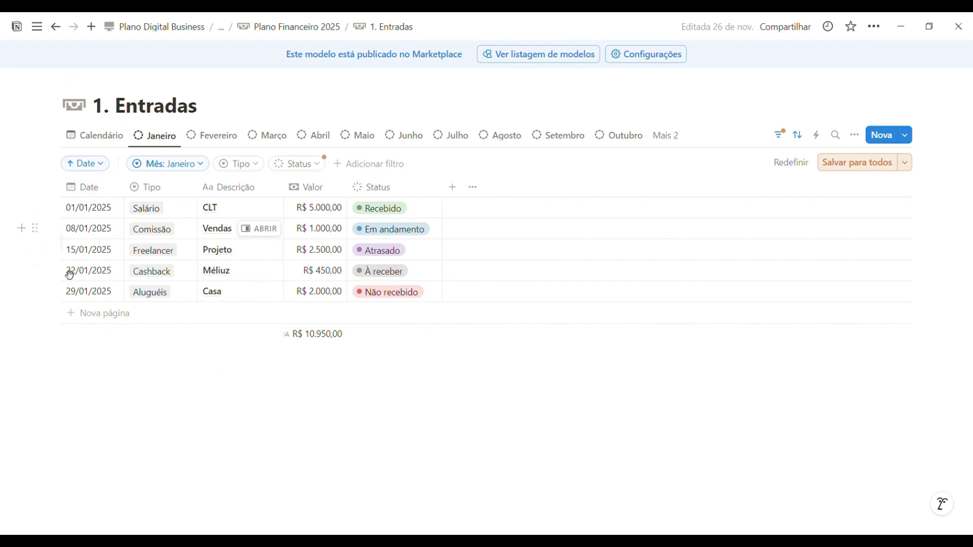
# Look at the type options offered for the CLT entry and leave its type unchanged
pyautogui.click(167, 208)
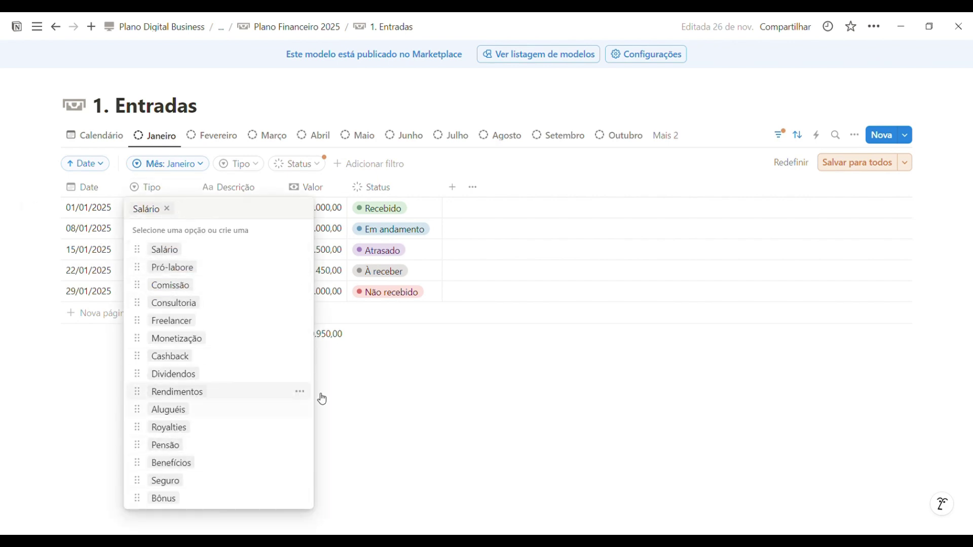
pyautogui.press('Escape')
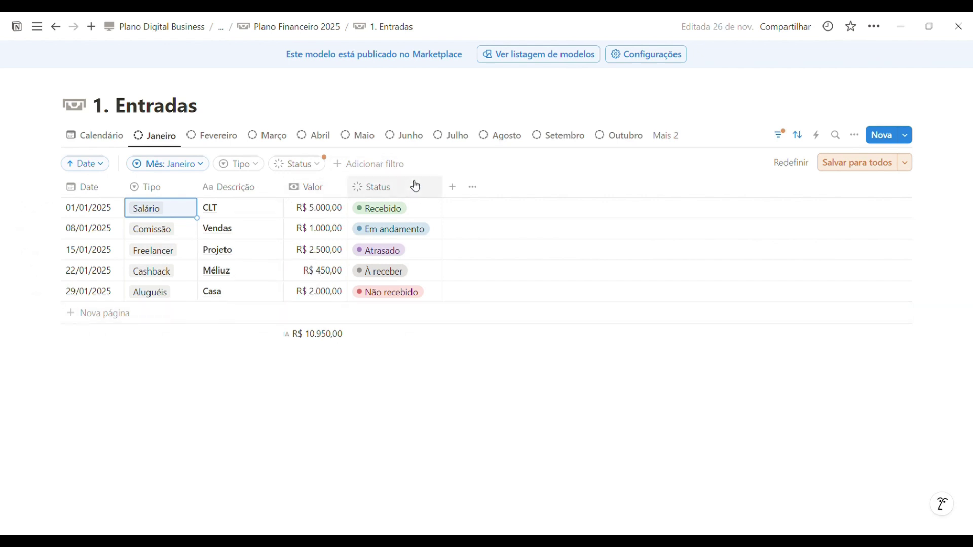
# Look at the status options offered for the CLT entry and leave its status unchanged
pyautogui.click(413, 209)
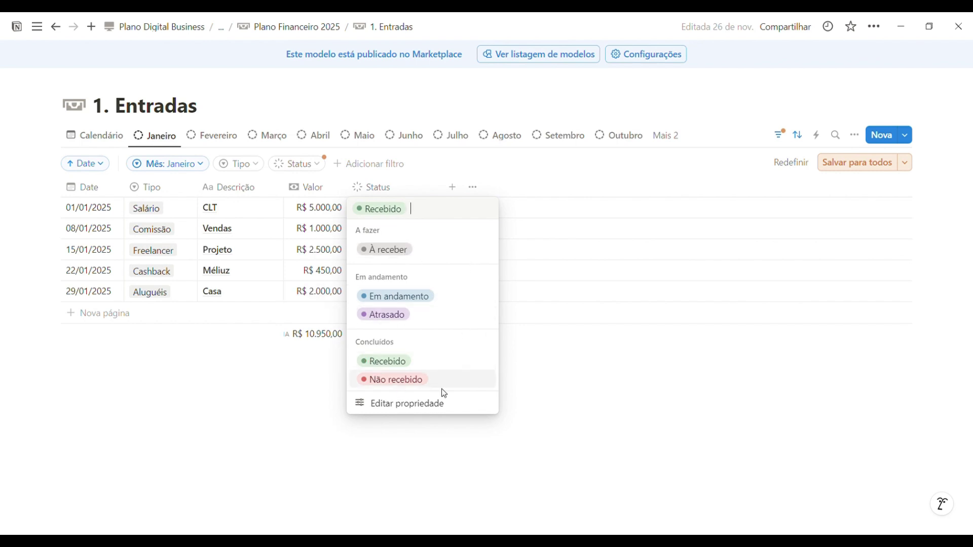
pyautogui.click(274, 327)
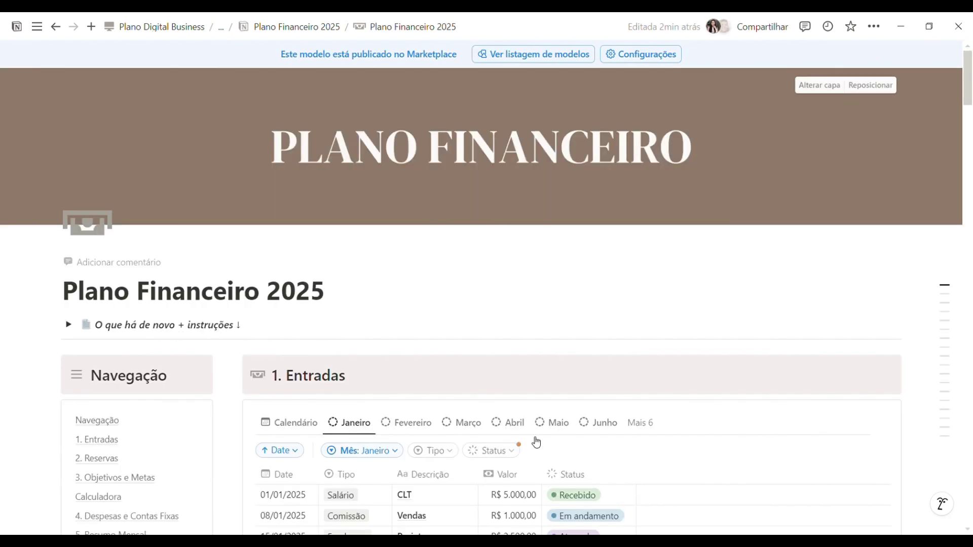
# Look over the Entradas, Reservas, Objetivos e Metas, and Despesas e Contas Fixas sections of the Plano Financeiro 2025 page
pyautogui.scroll(-5, 536, 441)
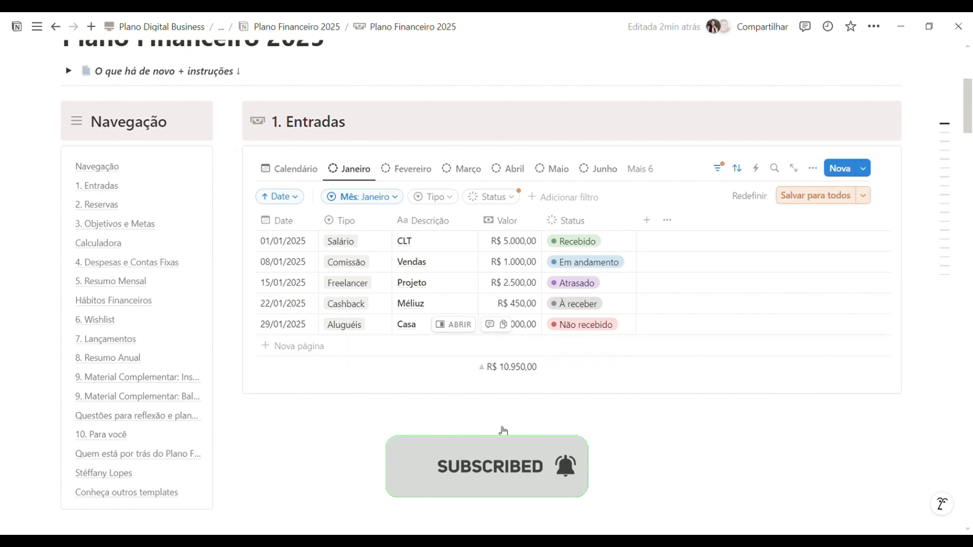
pyautogui.scroll(-5, 495, 329)
pyautogui.scroll(-4, 462, 245)
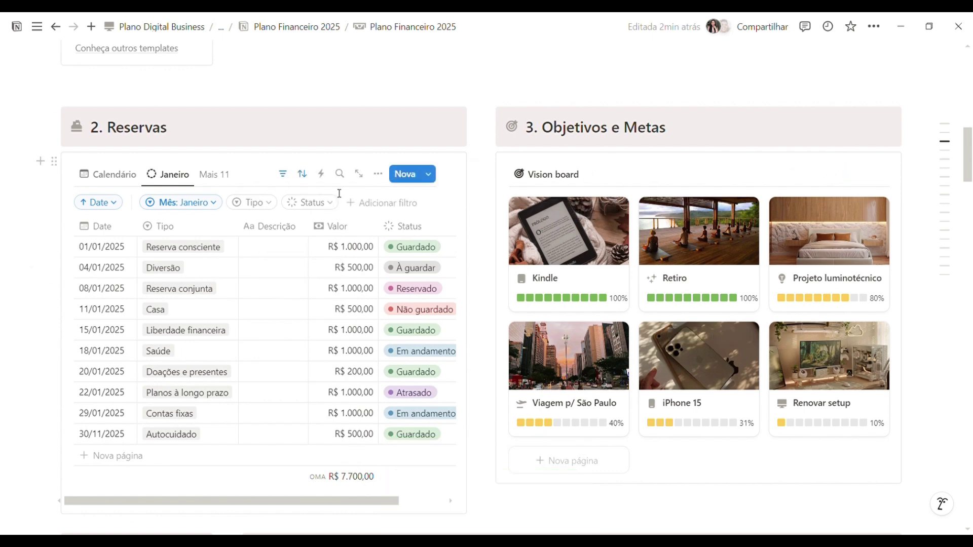
pyautogui.scroll(10, 442, 169)
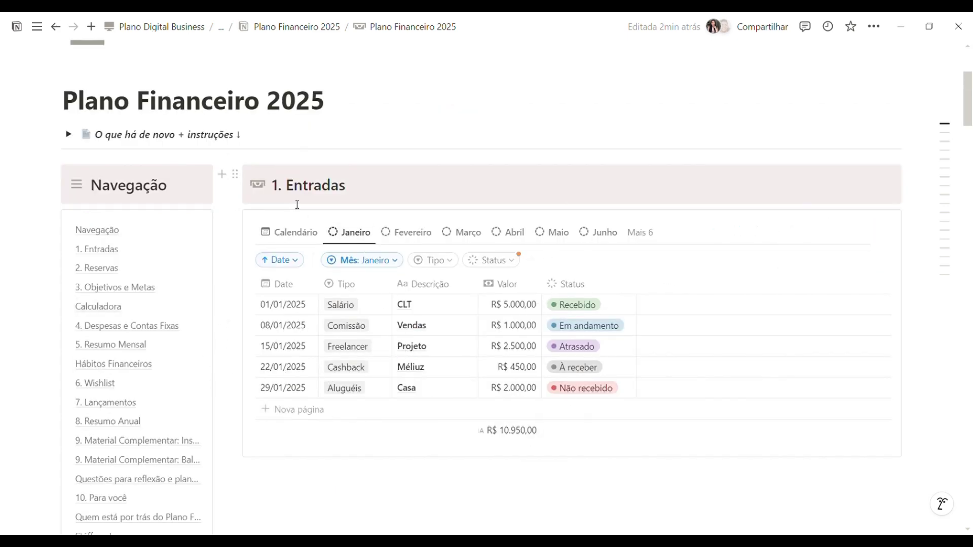
pyautogui.scroll(-10, 398, 213)
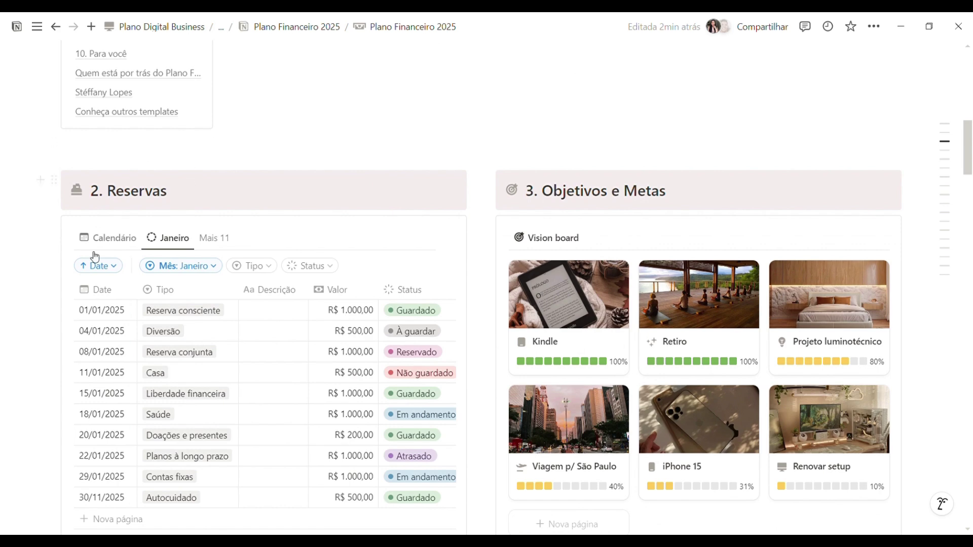
pyautogui.scroll(-1, 211, 390)
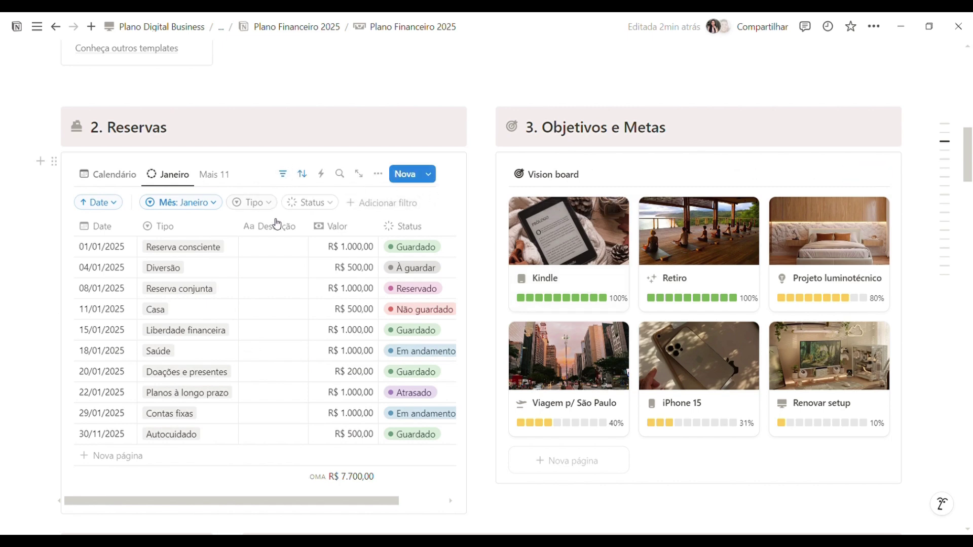
pyautogui.scroll(10, 276, 224)
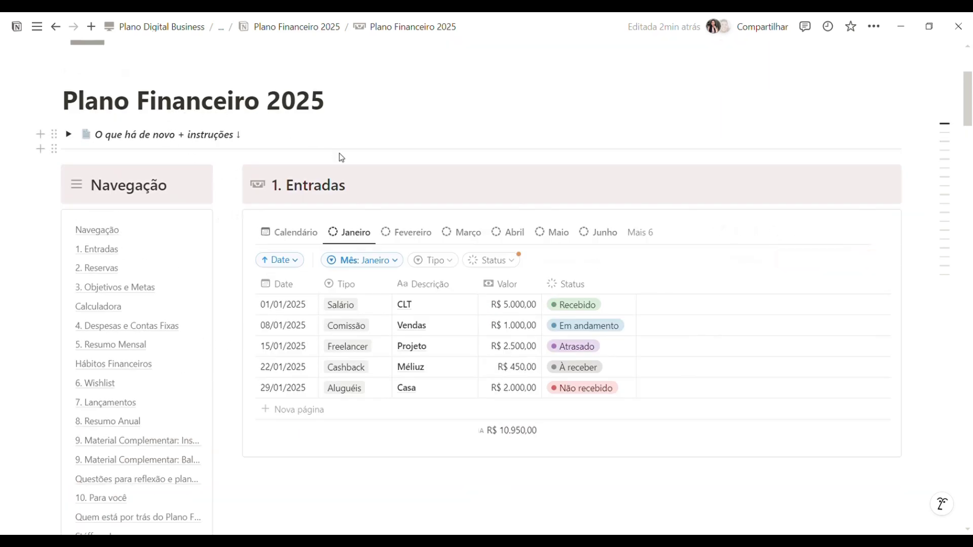
pyautogui.scroll(-10, 344, 142)
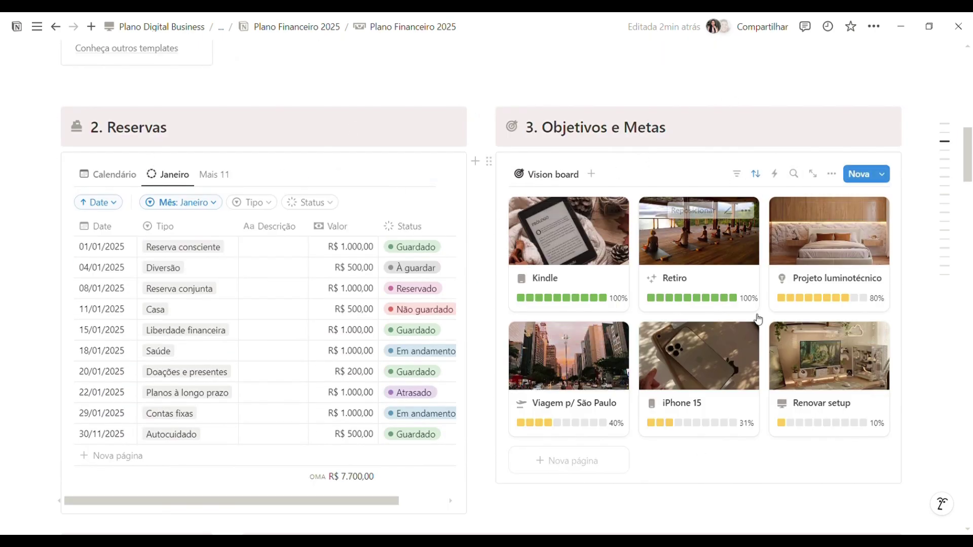
pyautogui.scroll(-1, 527, 236)
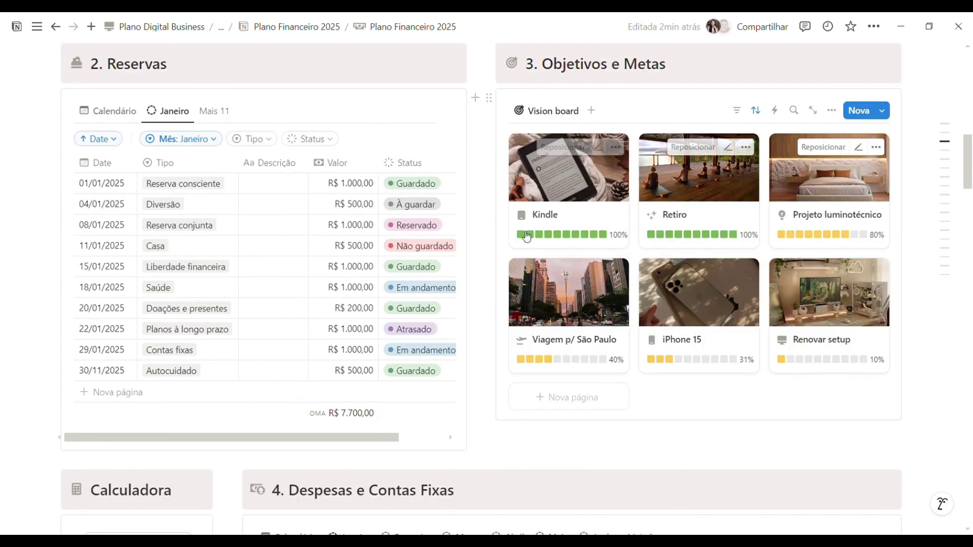
pyautogui.scroll(-5, 527, 237)
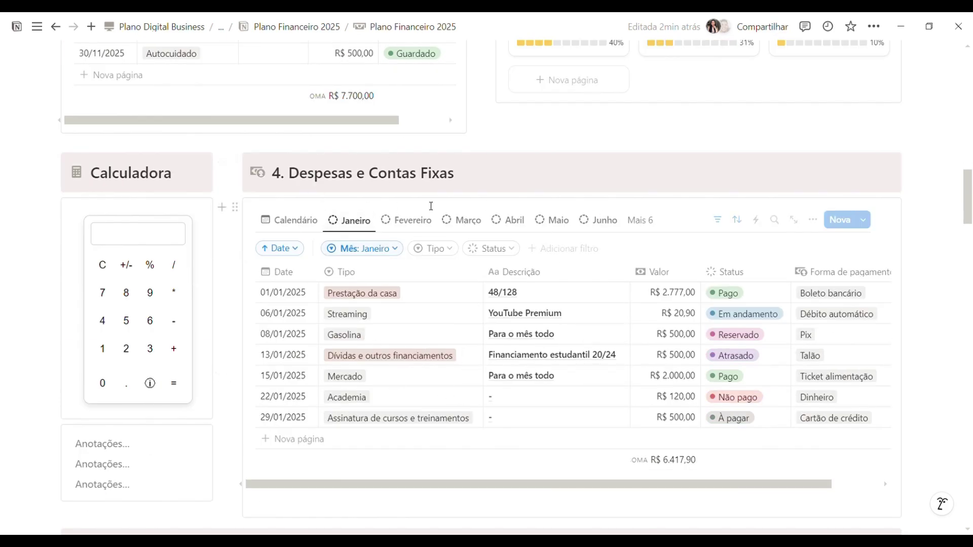
pyautogui.scroll(7, 231, 343)
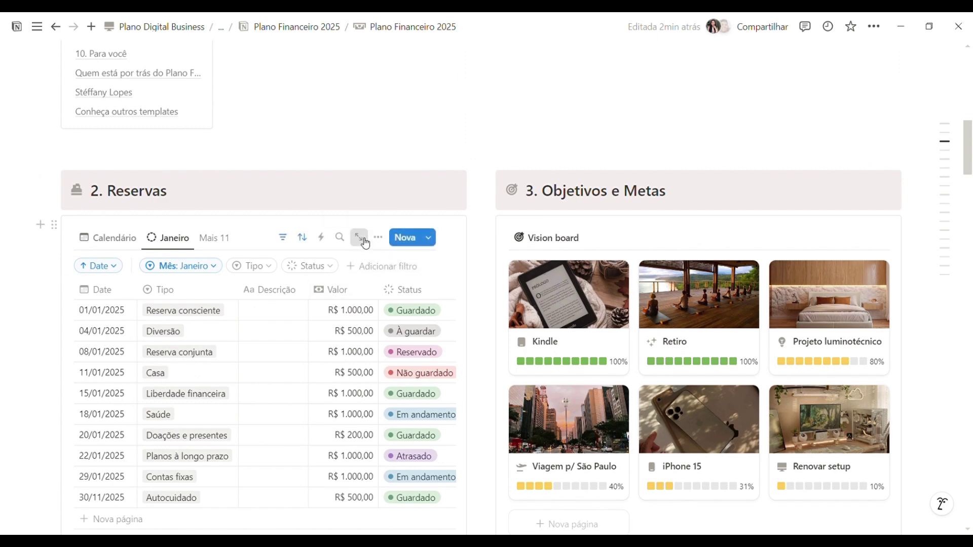
# Open the Reservas database as a full page and look through its Calendário view for January 2025
pyautogui.click(361, 238)
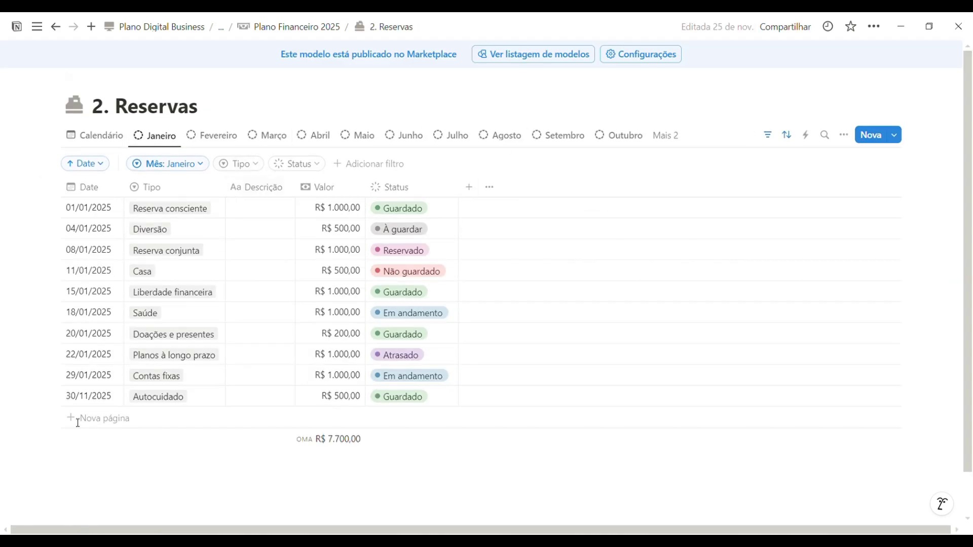
pyautogui.click(97, 136)
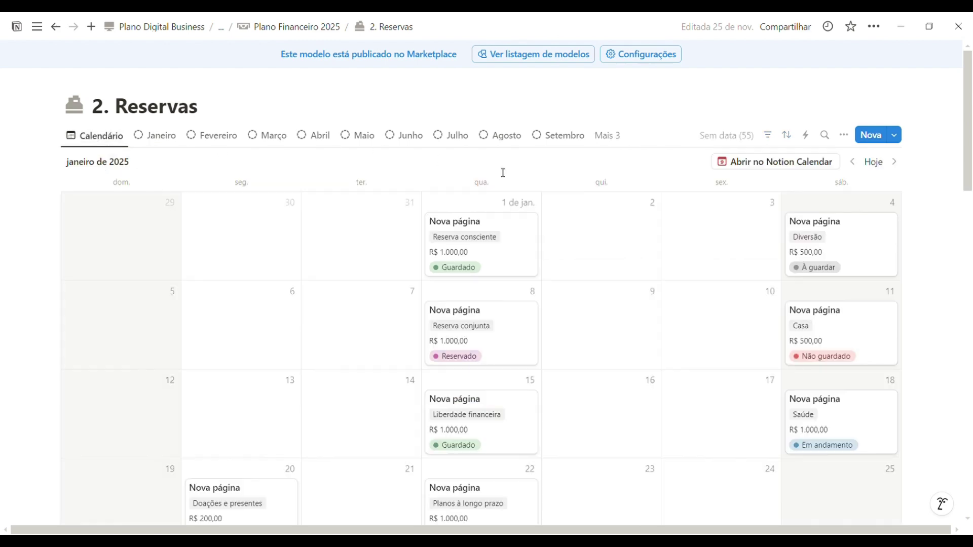
pyautogui.scroll(-5, 729, 413)
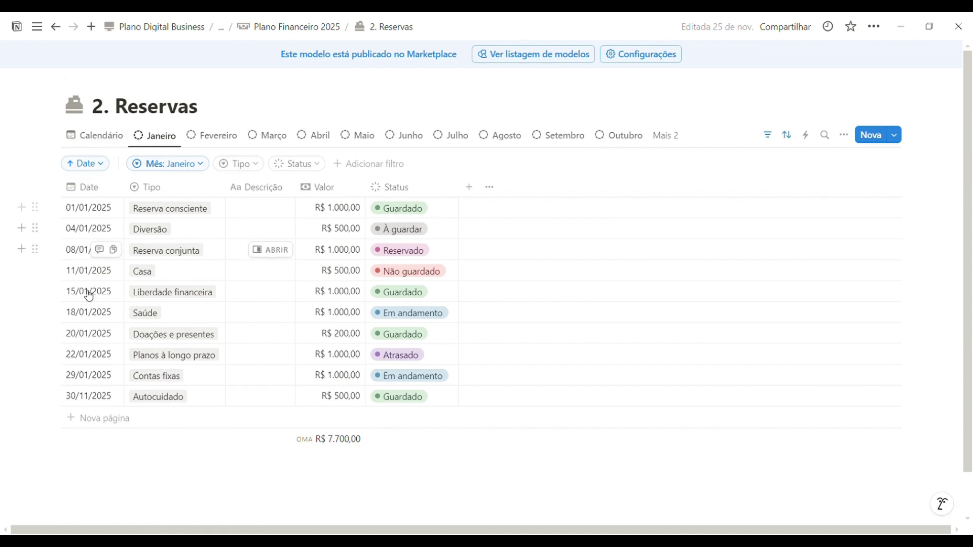
# Examine the type options of the 04/01/2025 reserve and the status options of the 01/01/2025 reserve without changing either
pyautogui.click(183, 232)
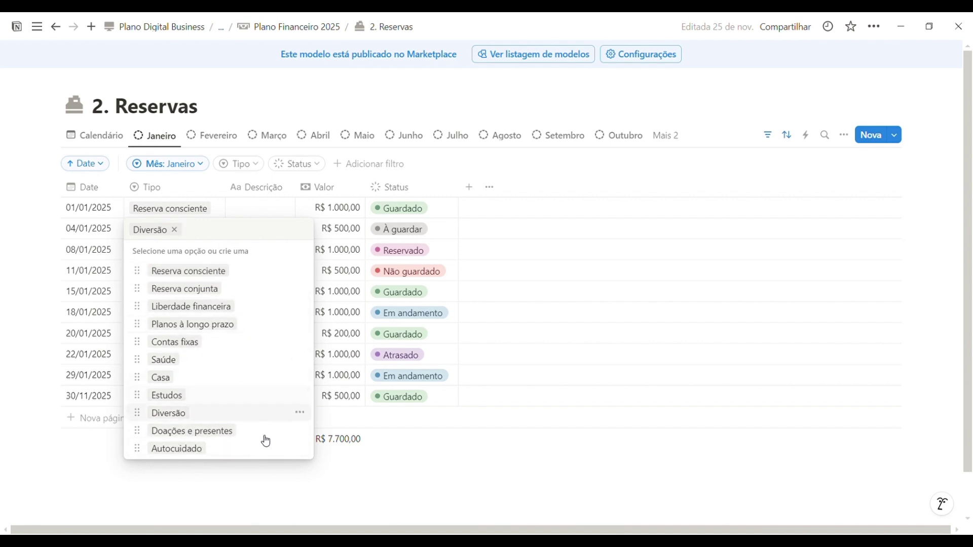
pyautogui.click(210, 476)
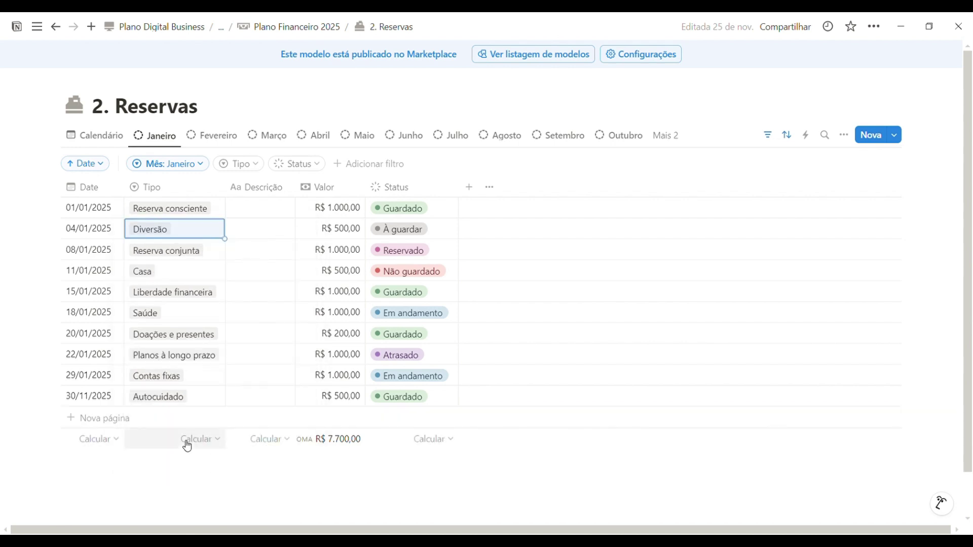
pyautogui.click(188, 227)
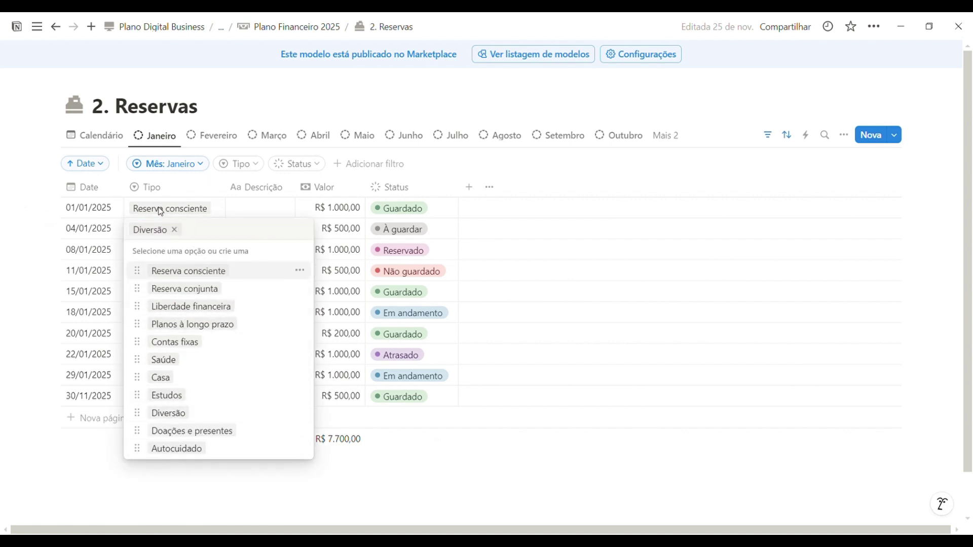
pyautogui.click(287, 481)
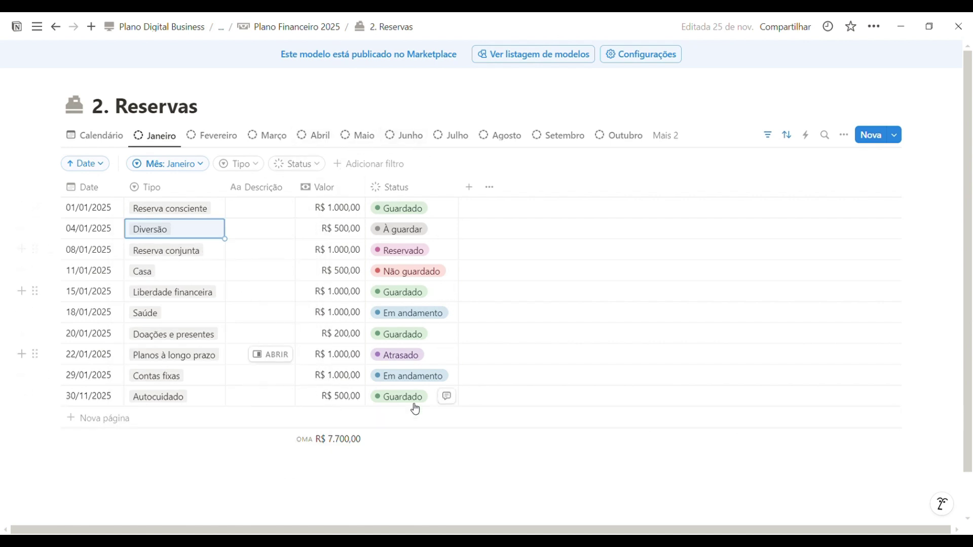
pyautogui.click(432, 208)
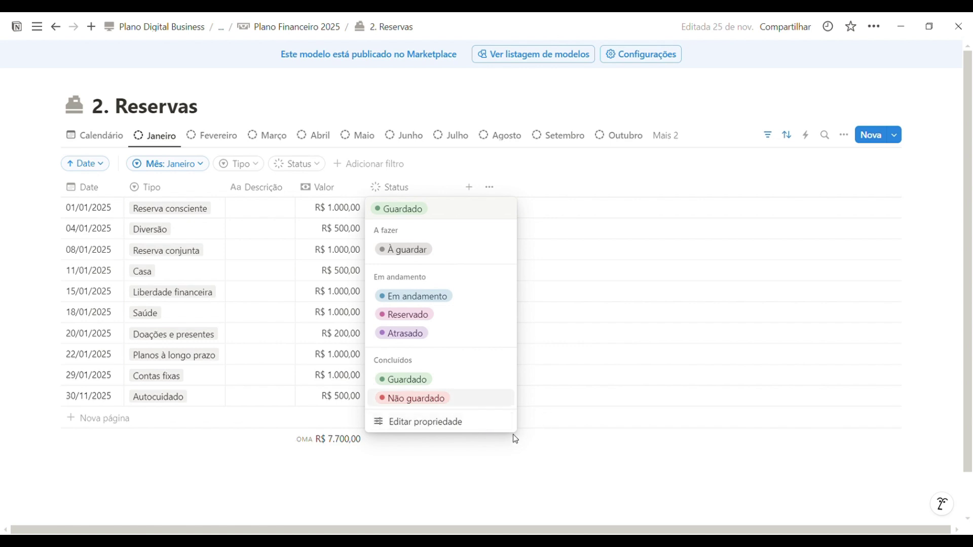
pyautogui.press('Escape')
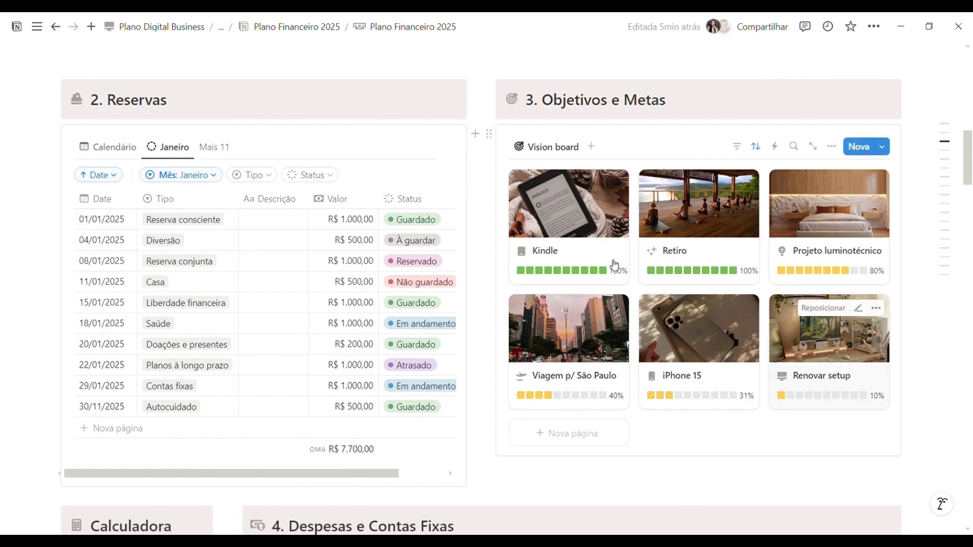
# Open the Kindle goal in the vision board and set its Guardado até agora to R$ 200,00
pyautogui.click(581, 229)
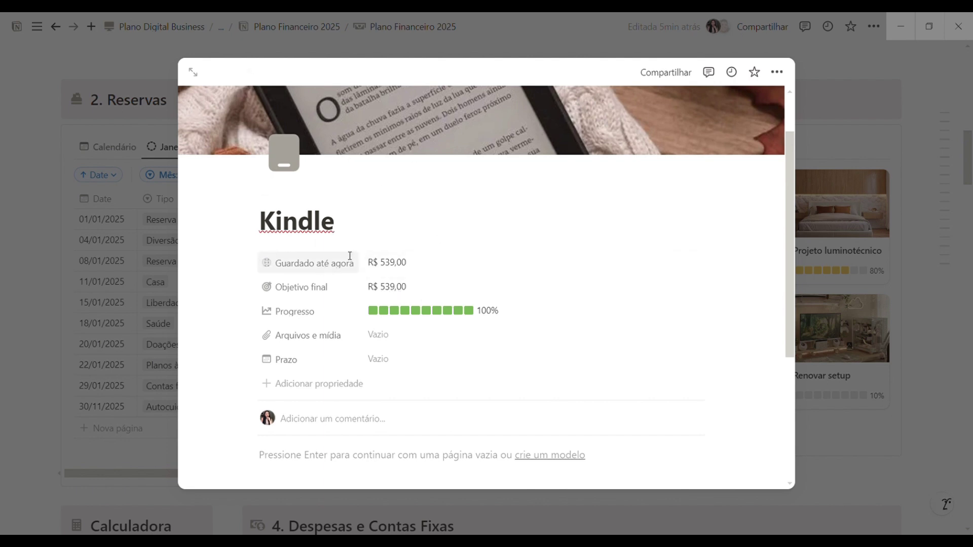
pyautogui.click(126, 264)
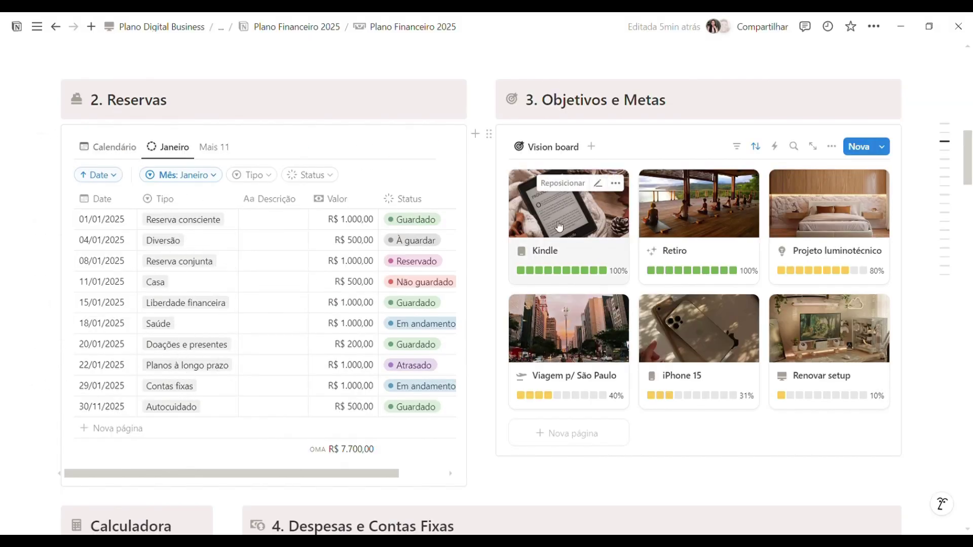
pyautogui.click(543, 247)
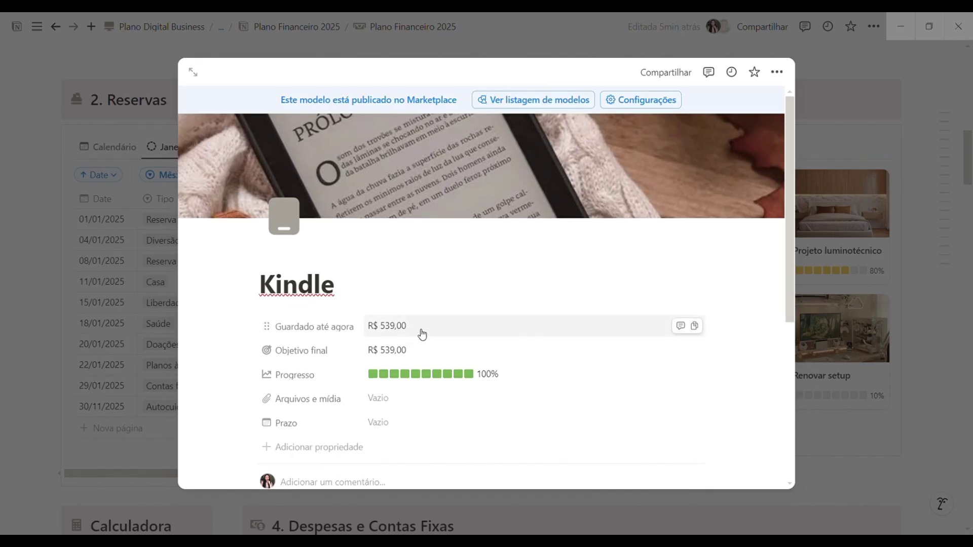
pyautogui.scroll(-2, 363, 362)
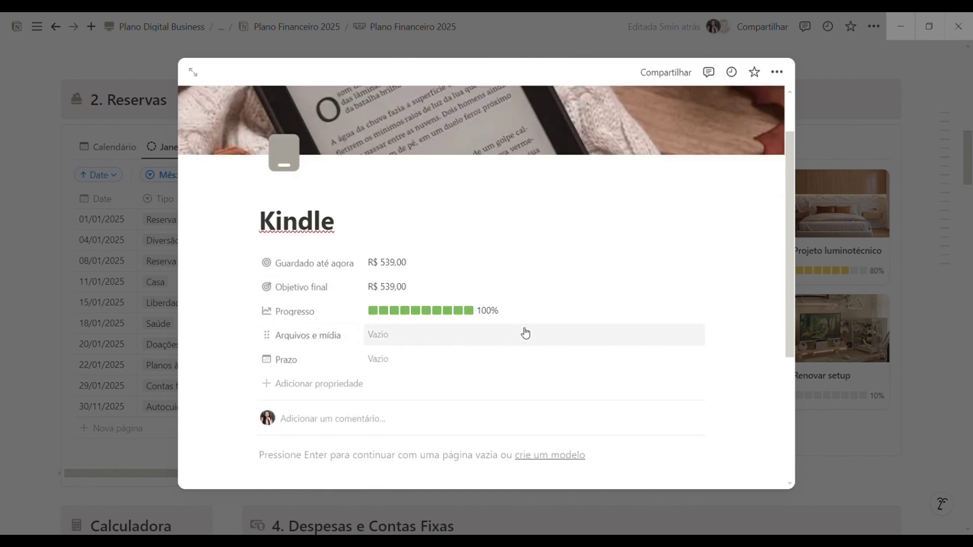
pyautogui.click(417, 260)
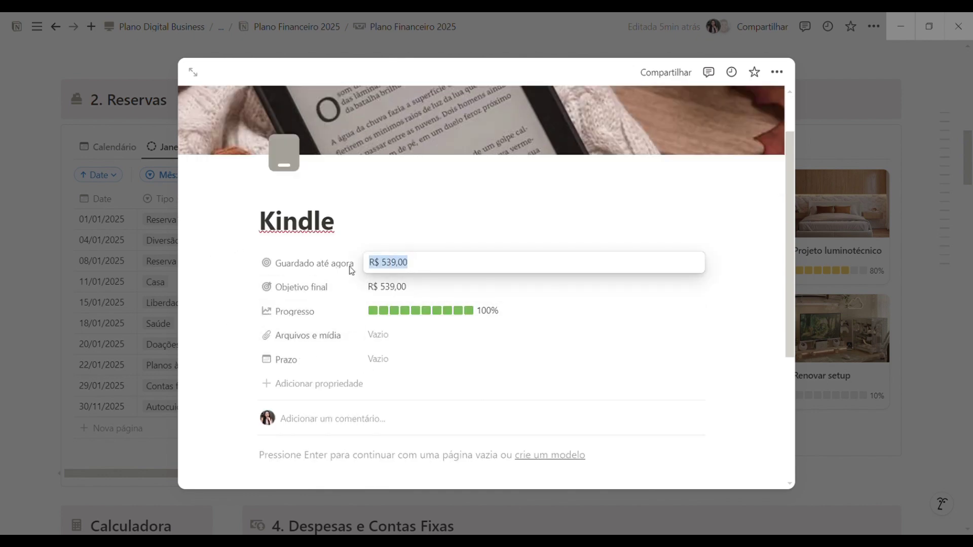
pyautogui.write('200')
pyautogui.press('Return')
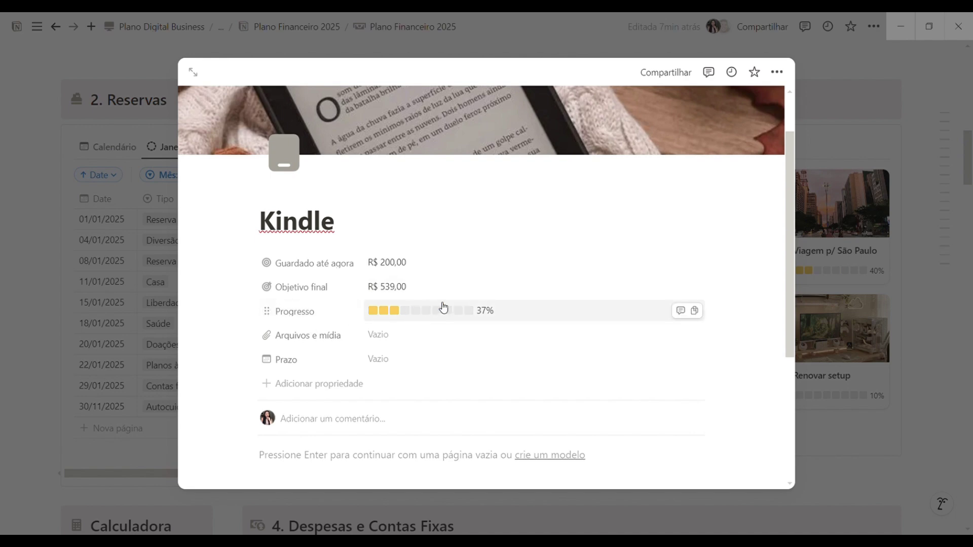
pyautogui.press('Escape')
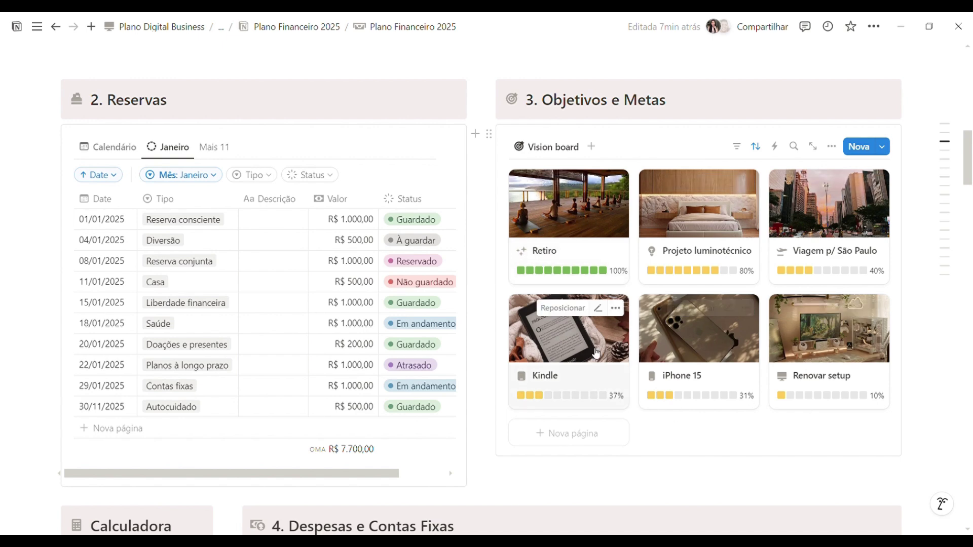
# Set the Kindle goal's Guardado até agora to R$ 539,00 and close its page
pyautogui.click(575, 353)
pyautogui.click(694, 324)
pyautogui.click(452, 318)
pyautogui.press('BackSpace')
pyautogui.press('BackSpace')
pyautogui.press('BackSpace')
pyautogui.press('BackSpace')
pyautogui.press('BackSpace')
pyautogui.press('BackSpace')
pyautogui.press('BackSpace')
pyautogui.press('BackSpace')
pyautogui.press('BackSpace')
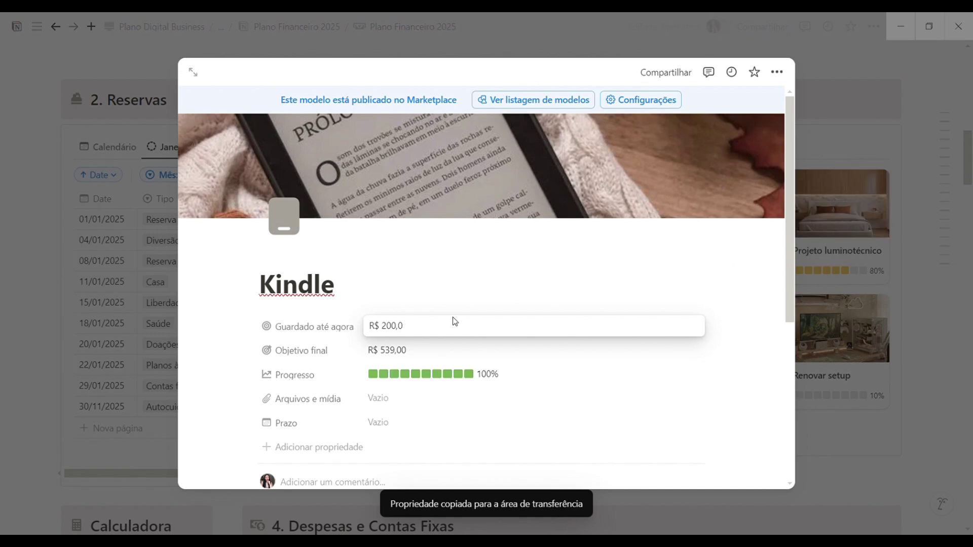
pyautogui.hotkey('ctrl', 'v')
pyautogui.press('Escape')
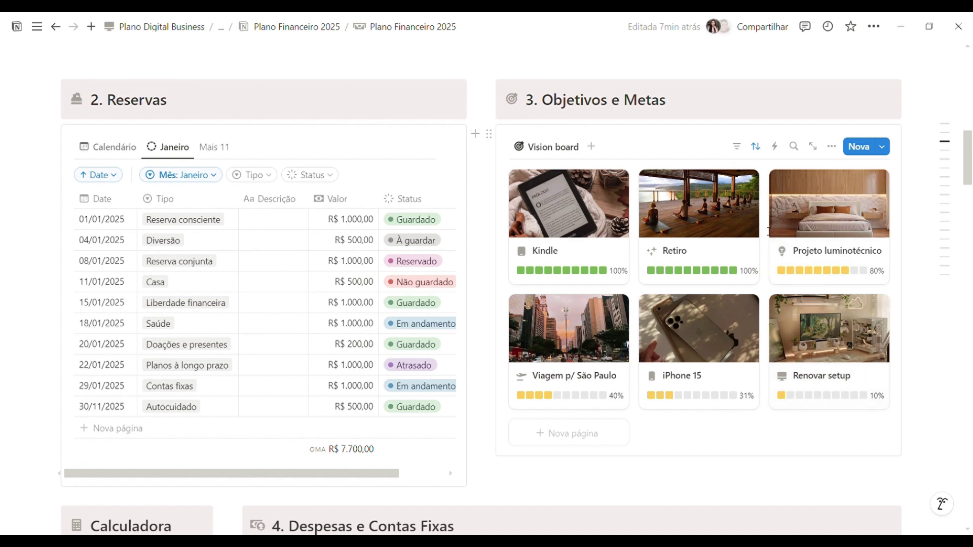
# Look at the file upload and link embedding options of the Kindle goal's Arquivos e mídia property
pyautogui.click(590, 228)
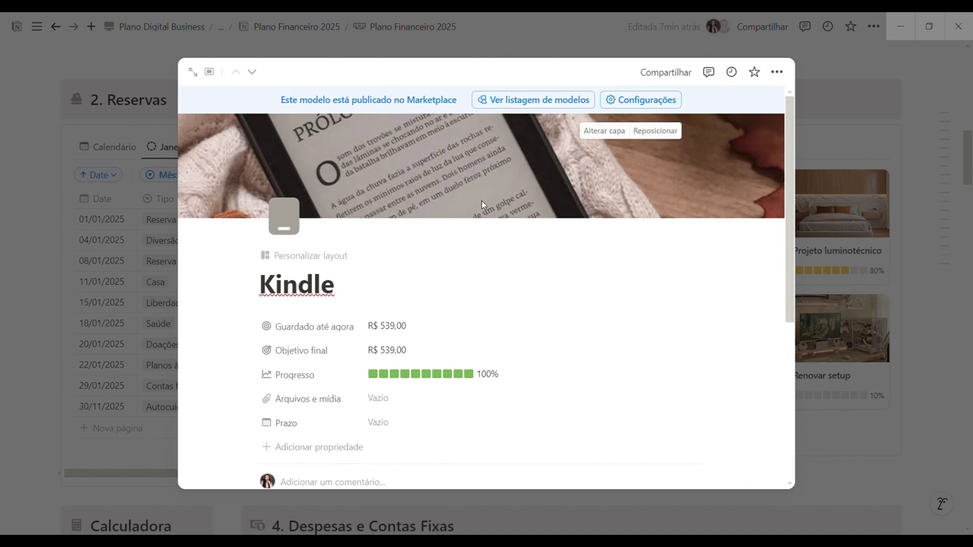
pyautogui.scroll(-3, 484, 213)
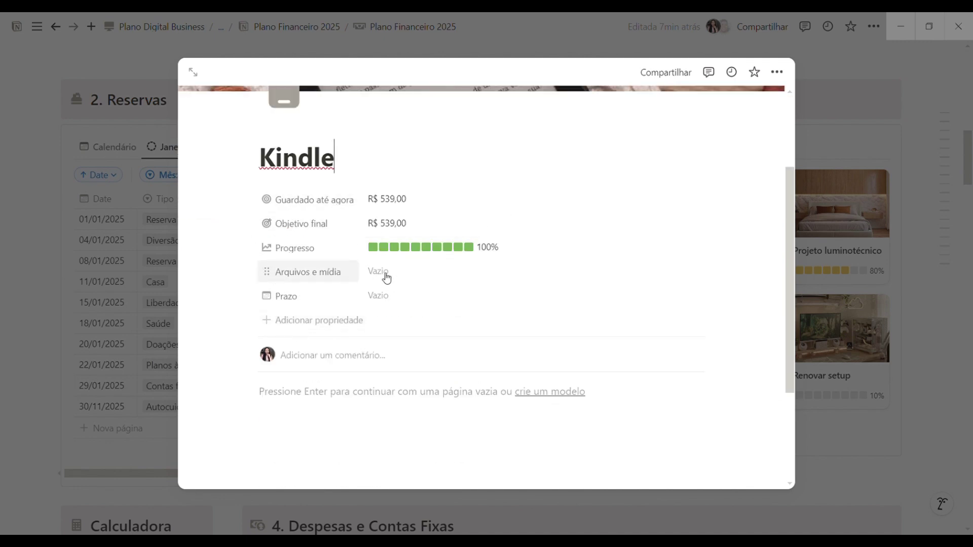
pyautogui.click(433, 271)
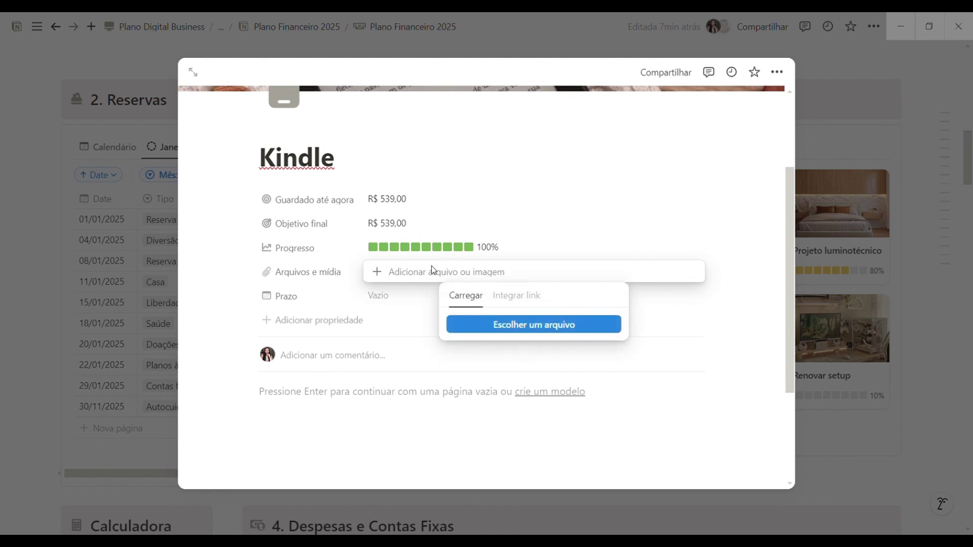
pyautogui.press('Escape')
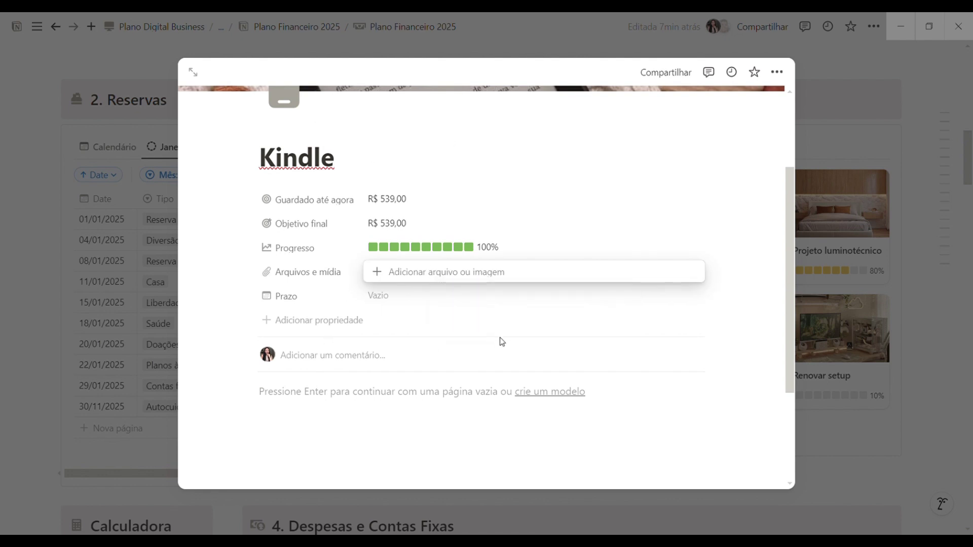
pyautogui.click(428, 272)
pyautogui.click(516, 295)
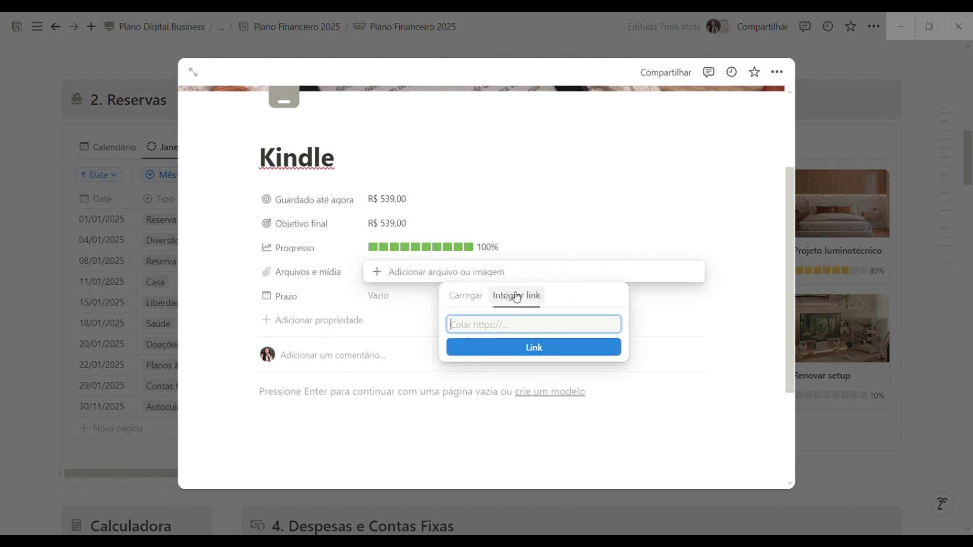
# Look at the Kindle goal's Prazo property and its empty page body, and close the goal's page
pyautogui.press('Escape')
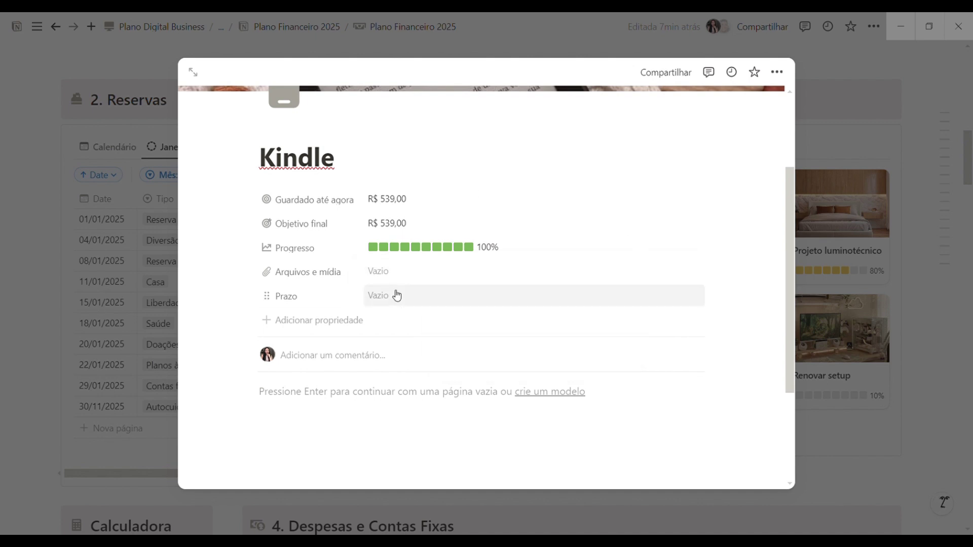
pyautogui.click(394, 296)
pyautogui.click(302, 402)
pyautogui.scroll(-2, 347, 354)
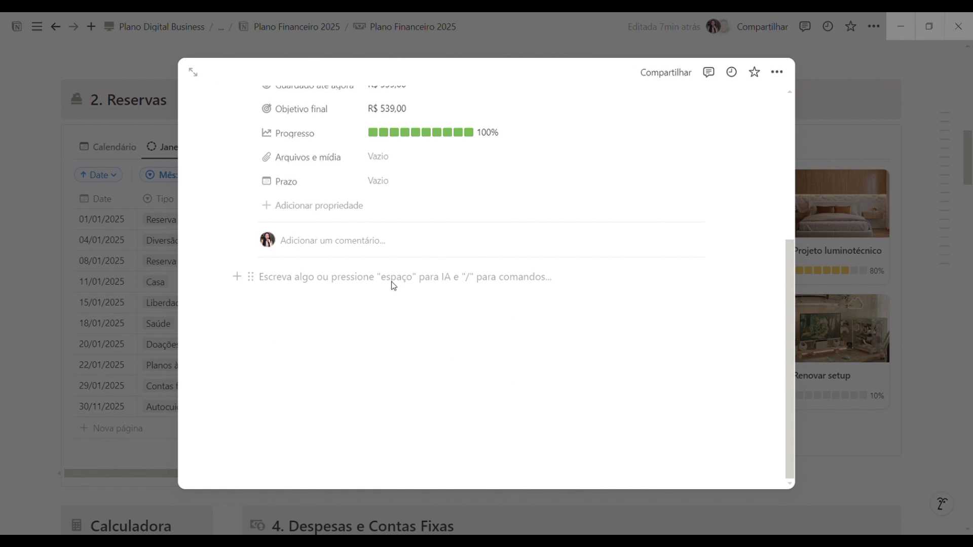
pyautogui.scroll(5, 387, 311)
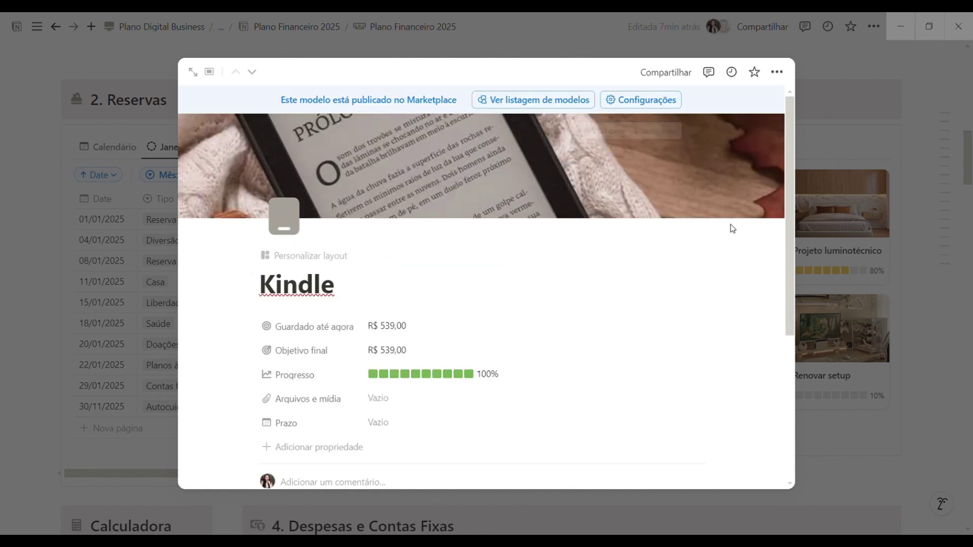
pyautogui.scroll(-4, 449, 274)
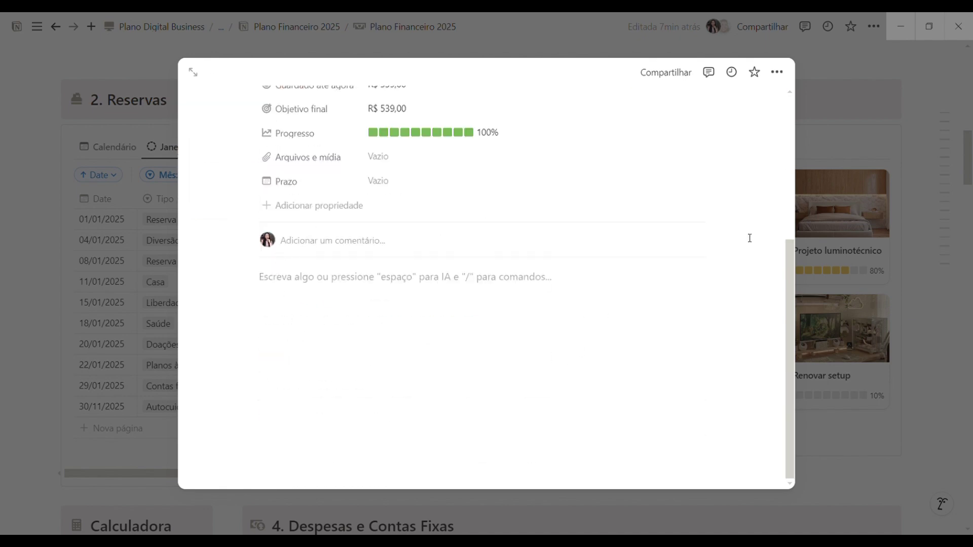
pyautogui.scroll(4, 482, 290)
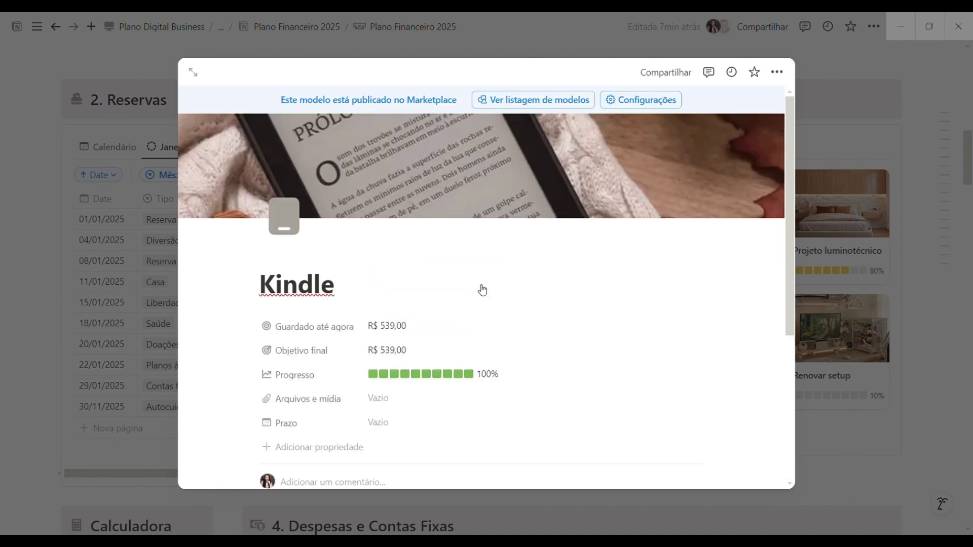
pyautogui.click(855, 237)
pyautogui.scroll(10, 658, 325)
pyautogui.scroll(-10, 681, 304)
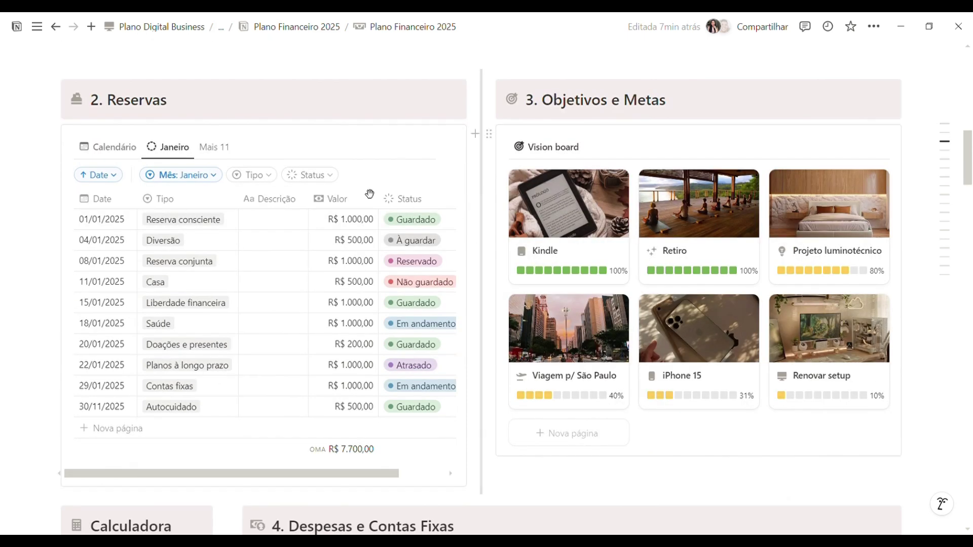
# Calculate 80 + 68 in the embedded calculator and switch it to its dark theme and back to light
pyautogui.scroll(-7, 681, 207)
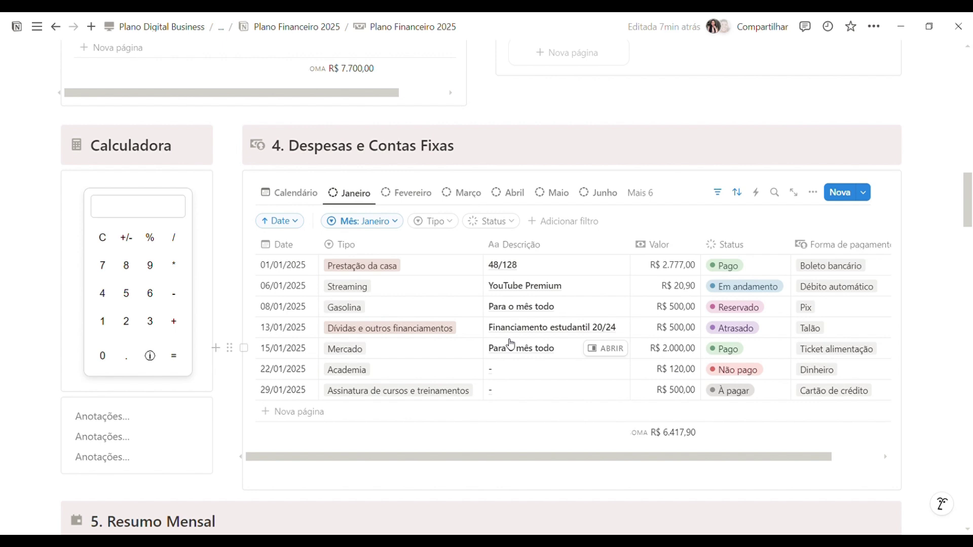
pyautogui.click(126, 266)
pyautogui.click(102, 356)
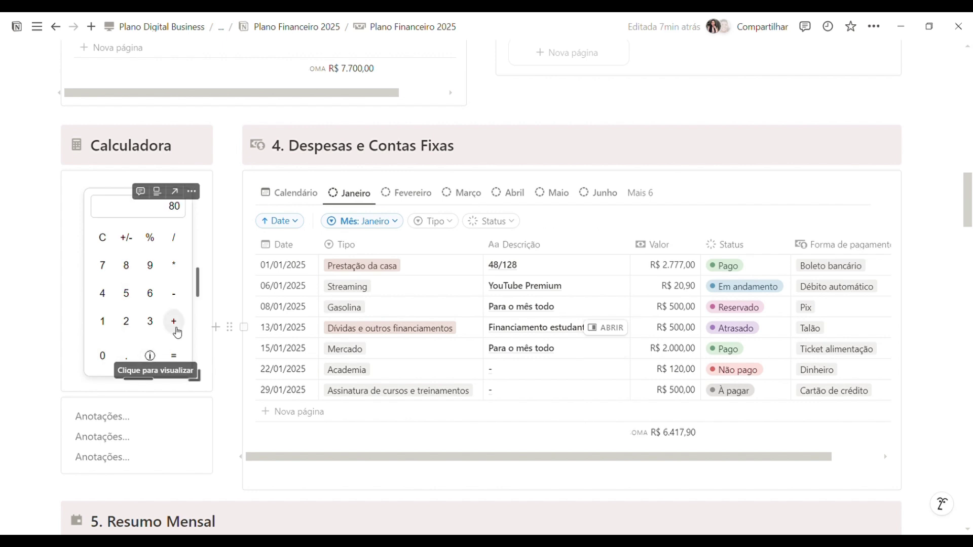
pyautogui.click(175, 323)
pyautogui.click(150, 294)
pyautogui.click(174, 355)
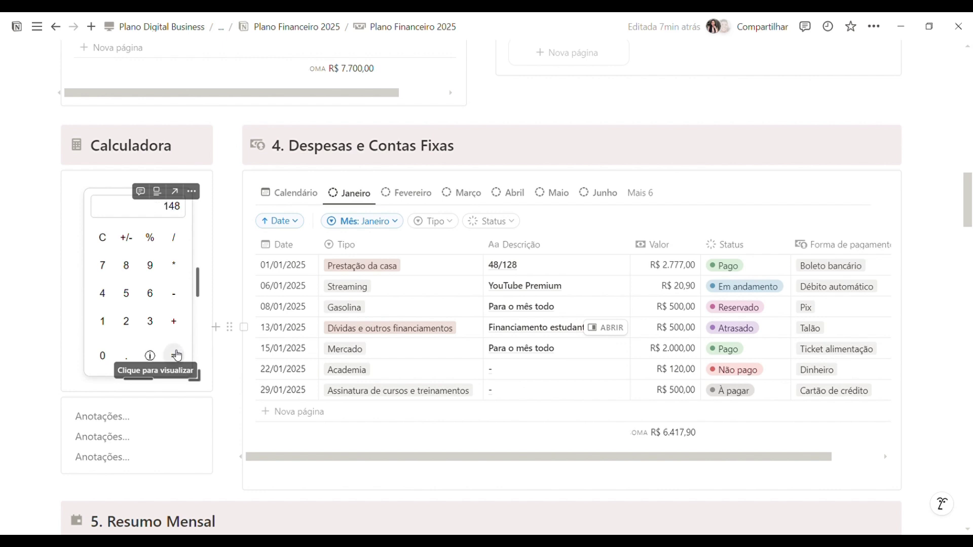
pyautogui.click(151, 356)
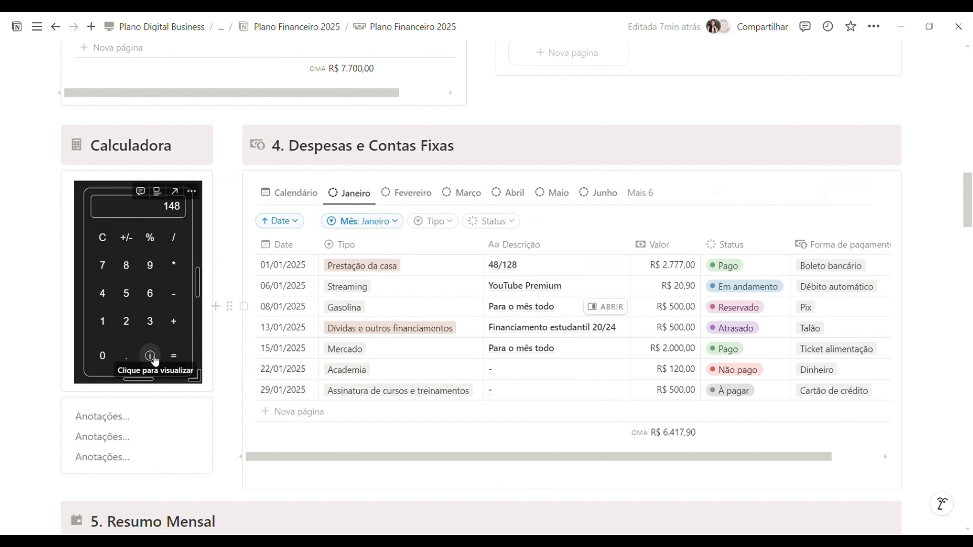
pyautogui.click(151, 356)
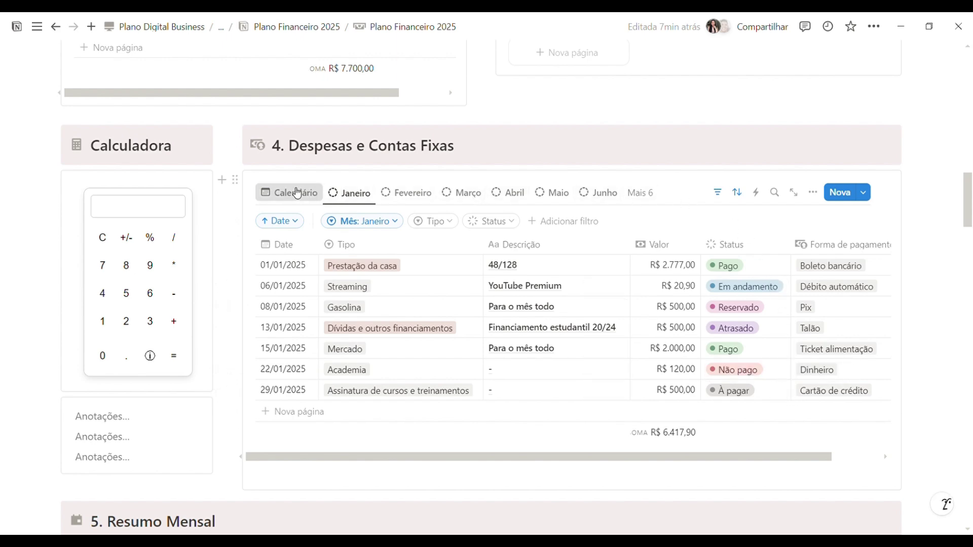
# View the Despesas e Contas Fixas database as a January calendar and return to its Janeiro table
pyautogui.click(296, 192)
pyautogui.scroll(-2, 813, 356)
pyautogui.scroll(-2, 543, 397)
pyautogui.scroll(5, 547, 387)
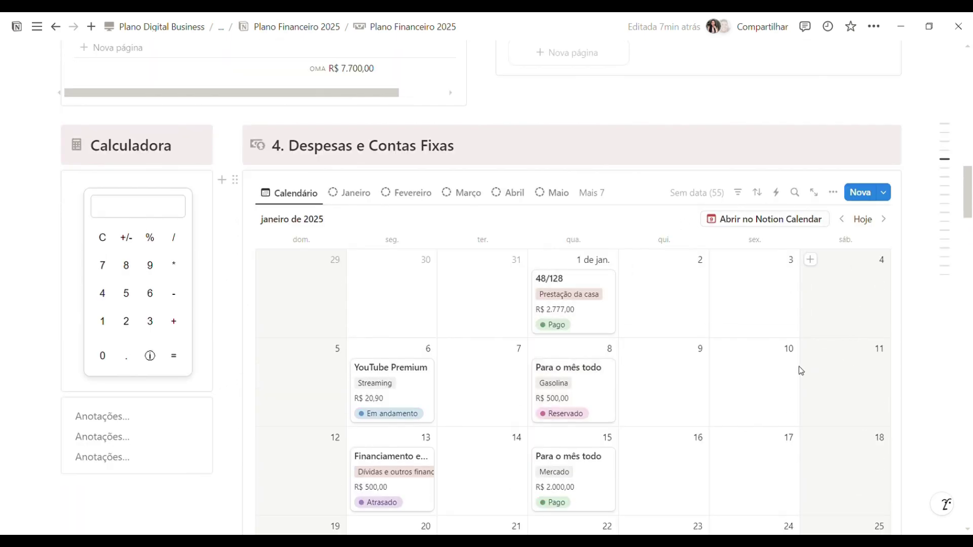
pyautogui.click(354, 195)
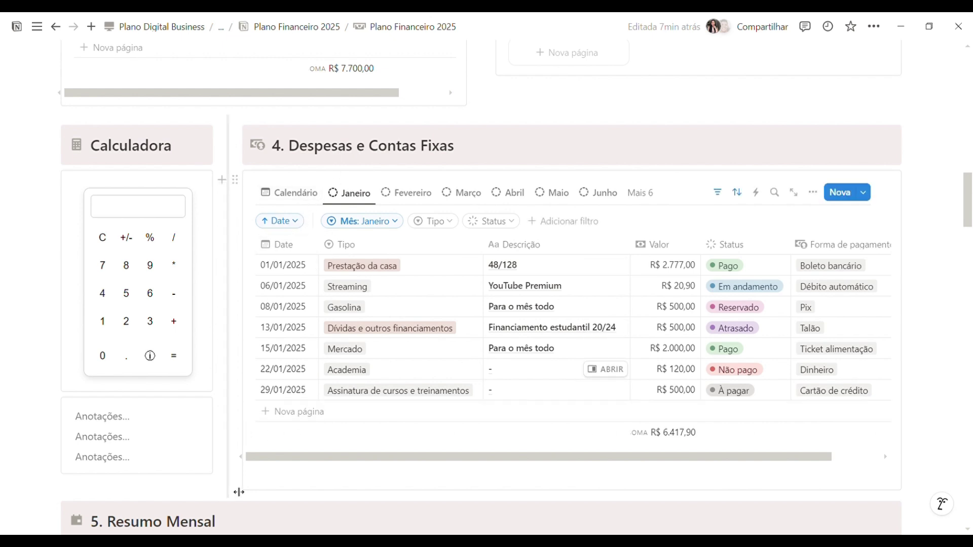
# Examine the full list of type options for the 01/01/2025 expense in Despesas e Contas Fixas without changing it
pyautogui.click(432, 268)
pyautogui.scroll(-1, 431, 308)
pyautogui.scroll(-6, 431, 308)
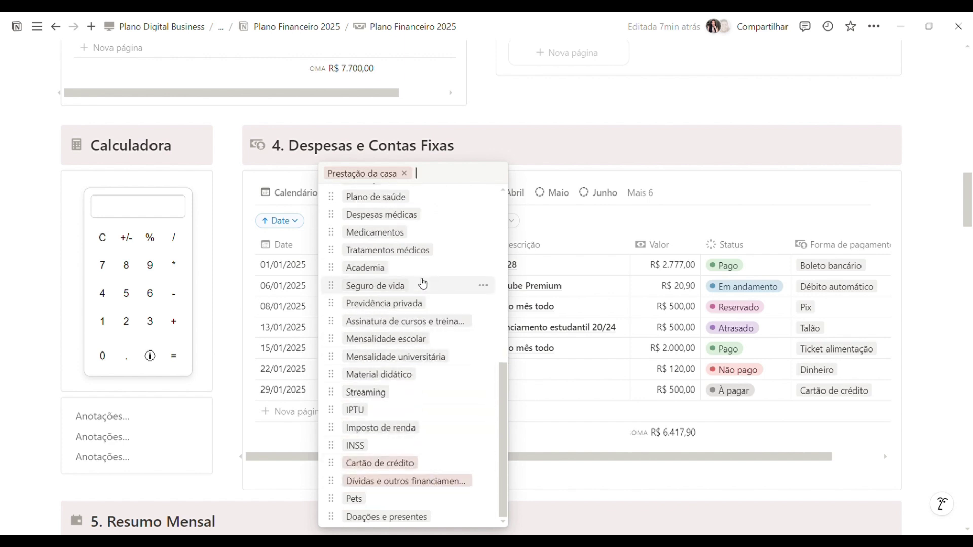
pyautogui.scroll(8, 438, 383)
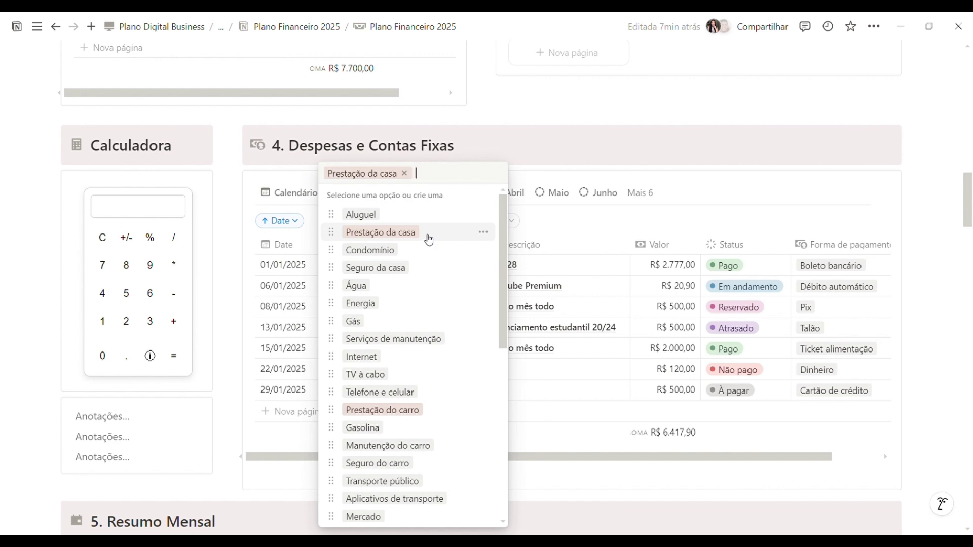
pyautogui.scroll(-7, 427, 236)
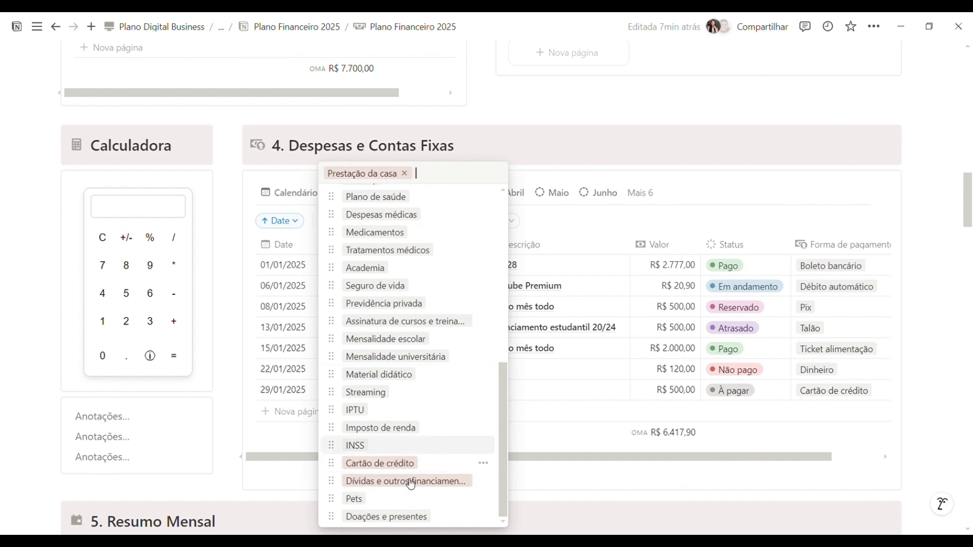
pyautogui.scroll(7, 403, 438)
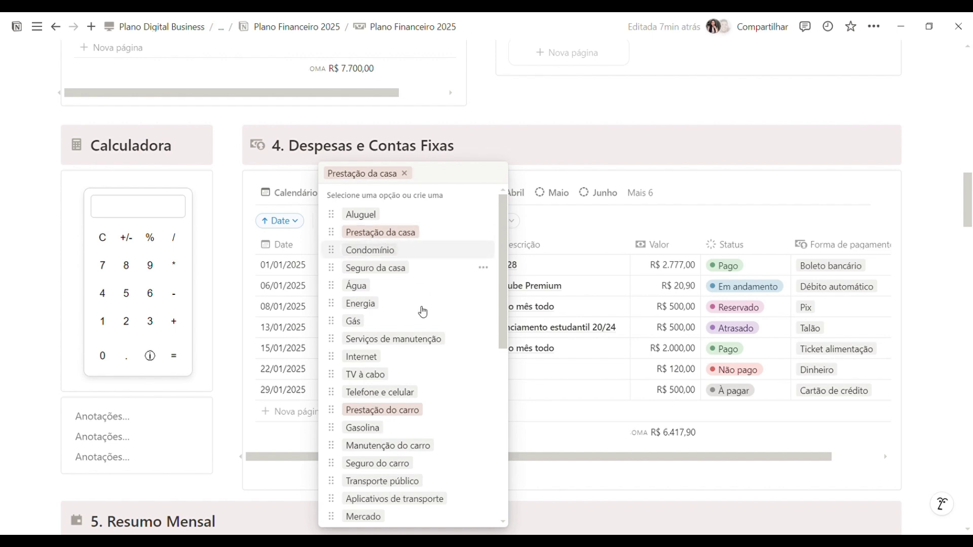
pyautogui.scroll(-4, 419, 337)
pyautogui.scroll(-3, 420, 350)
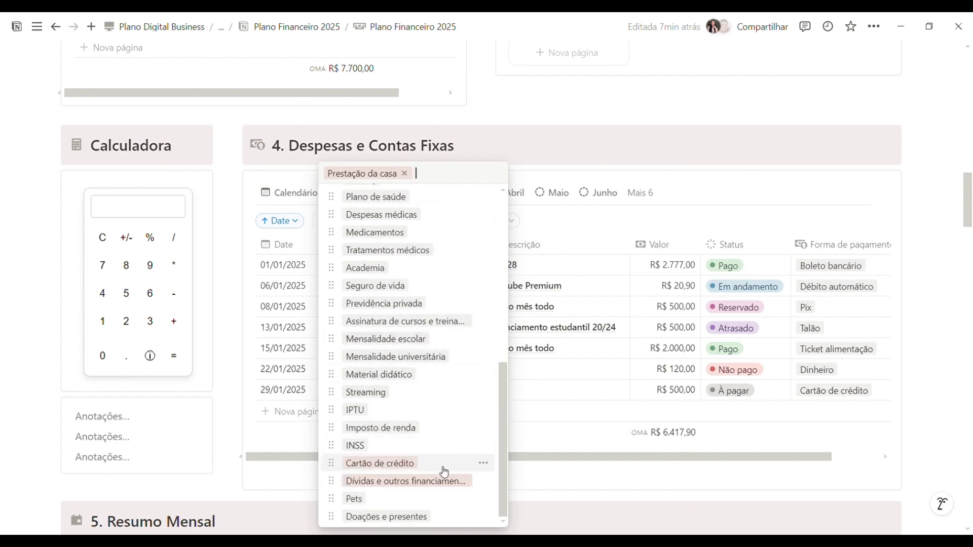
pyautogui.press('Escape')
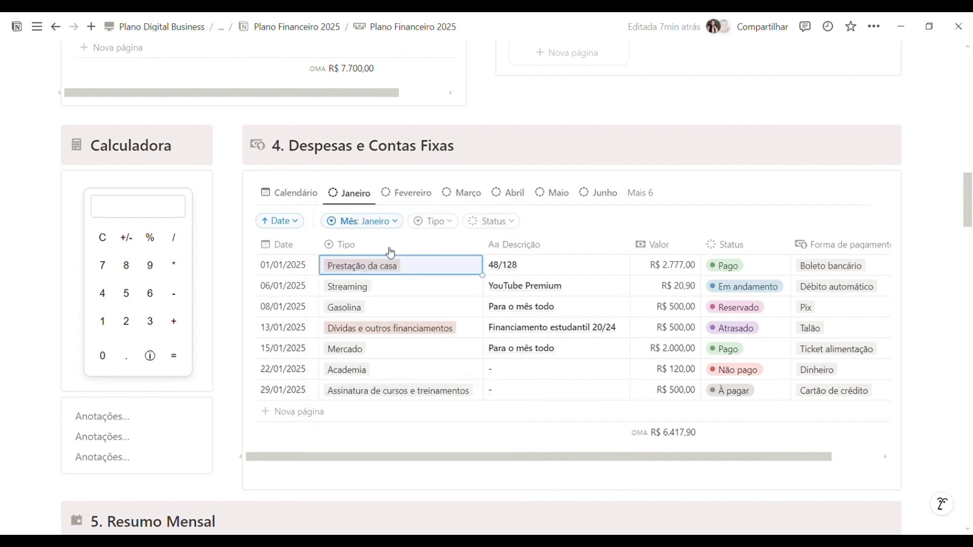
pyautogui.press('Escape')
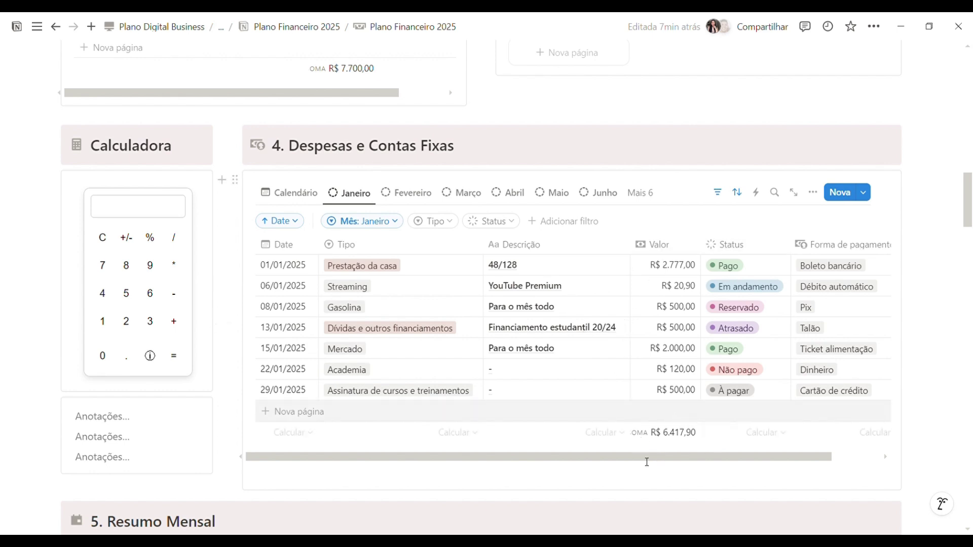
# Examine the Status and Forma de pagamento options of the Prestação da casa expense without changing either
pyautogui.moveTo(656, 460); pyautogui.dragTo(704, 461)
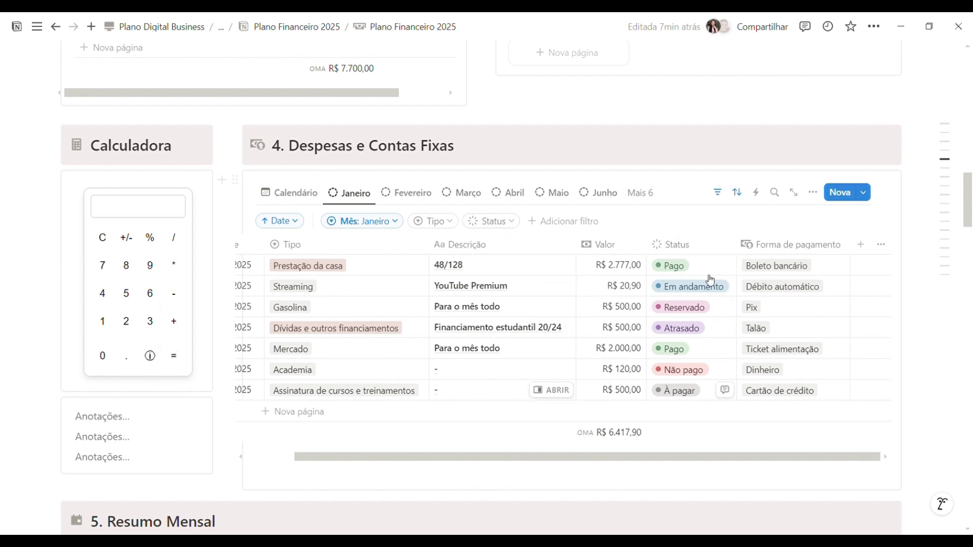
pyautogui.click(707, 268)
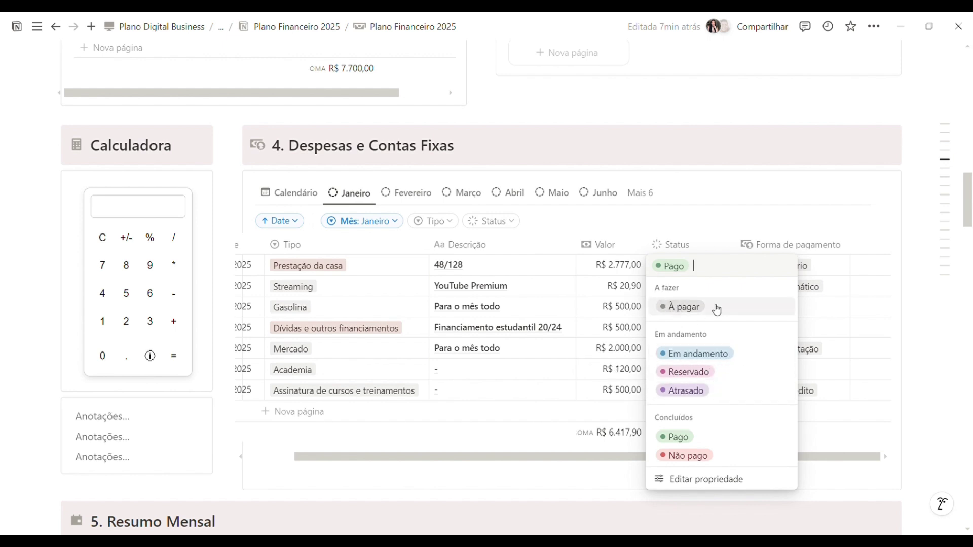
pyautogui.press('Escape')
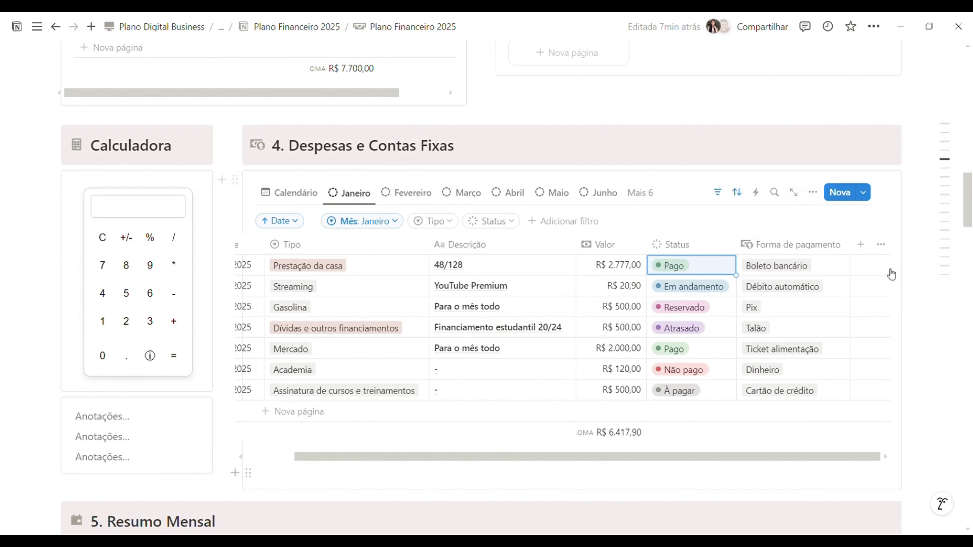
pyautogui.click(817, 268)
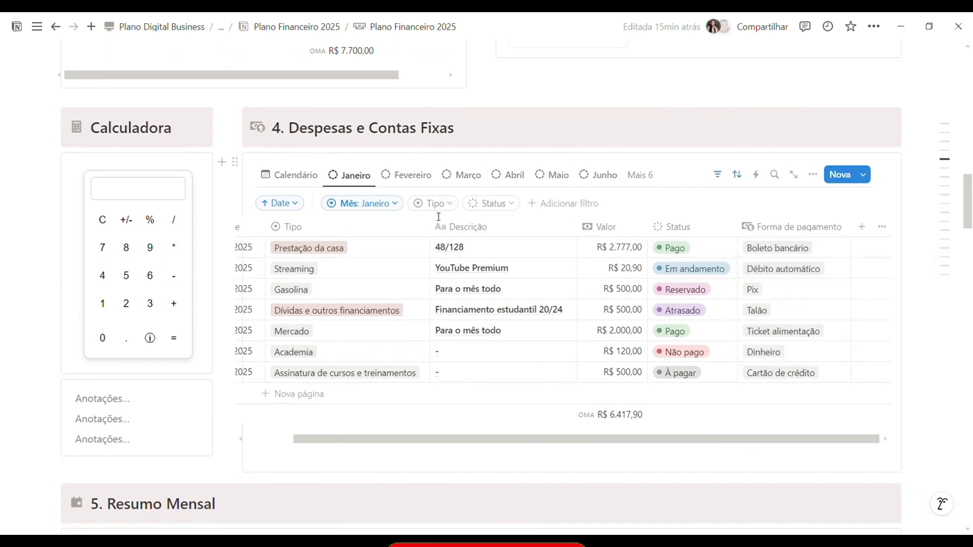
# Compare January's figures in Resumo Mensal with the totals of the Entradas, Reservas, and Despesas e Contas Fixas tables
pyautogui.scroll(-5, 481, 215)
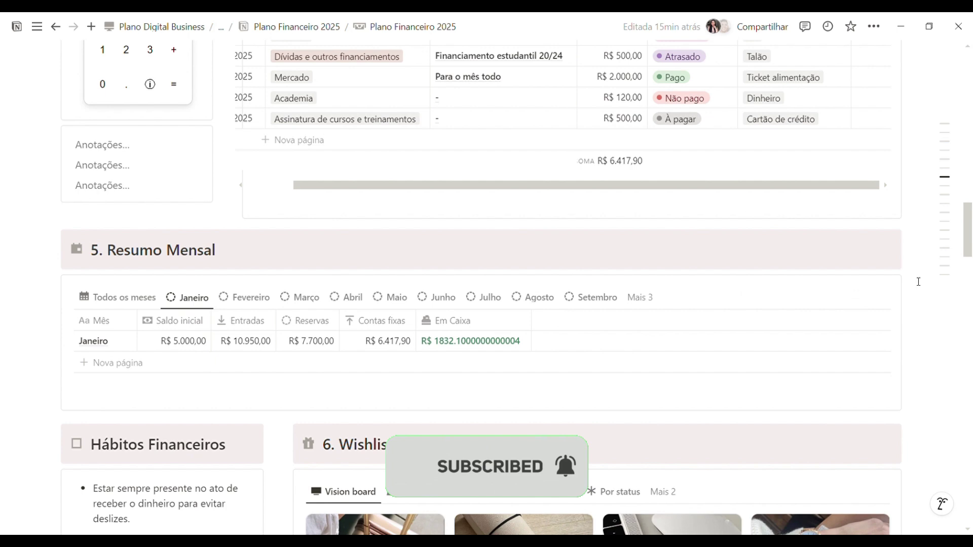
pyautogui.scroll(-1, 253, 238)
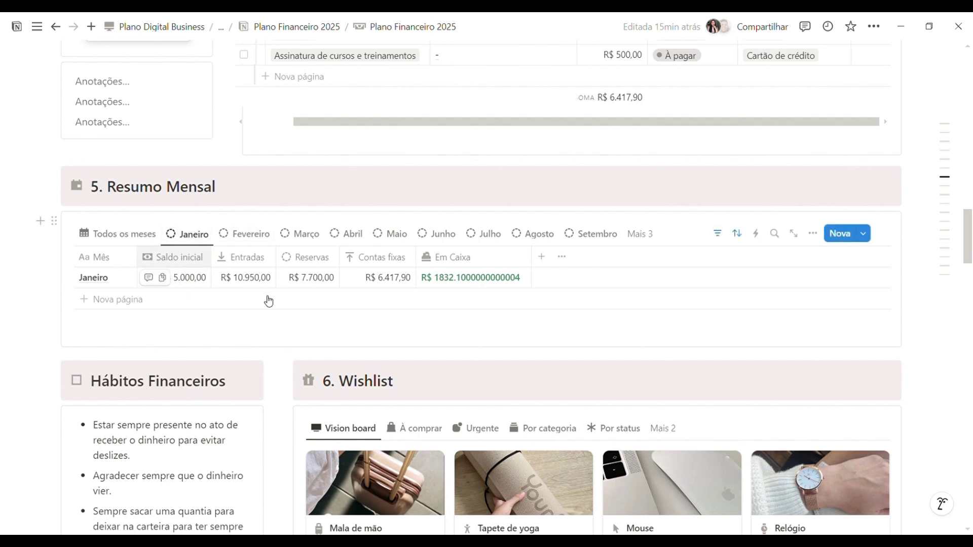
pyautogui.scroll(20, 238, 300)
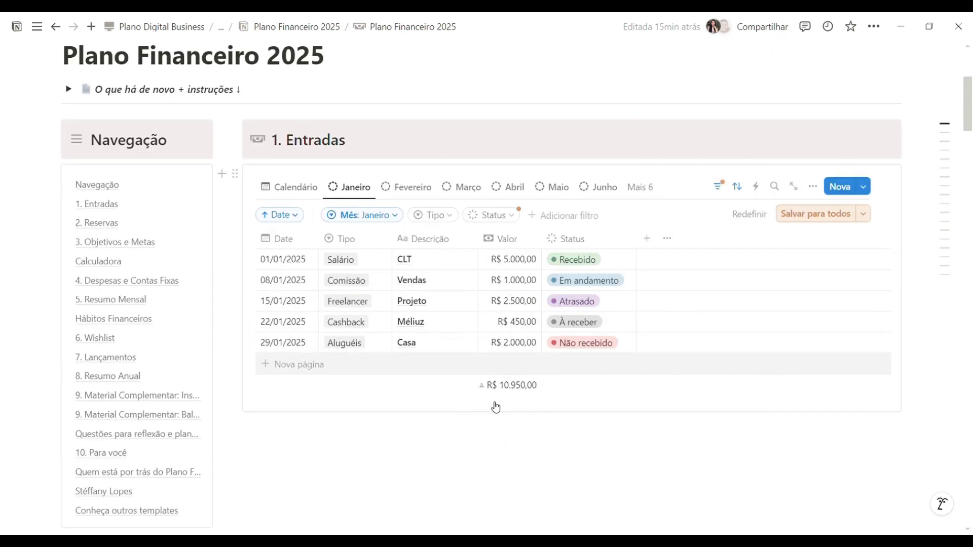
pyautogui.scroll(-20, 495, 407)
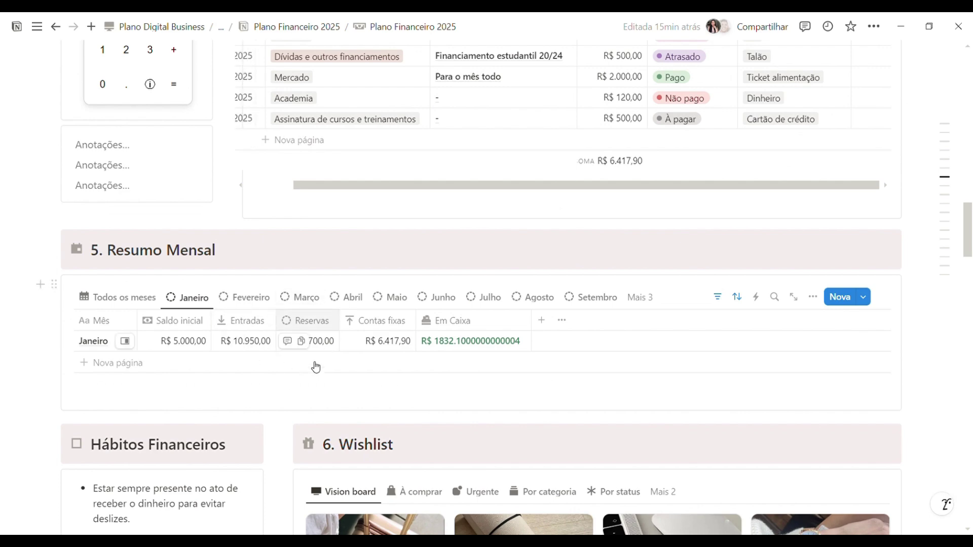
pyautogui.scroll(8, 321, 369)
pyautogui.scroll(1, 322, 374)
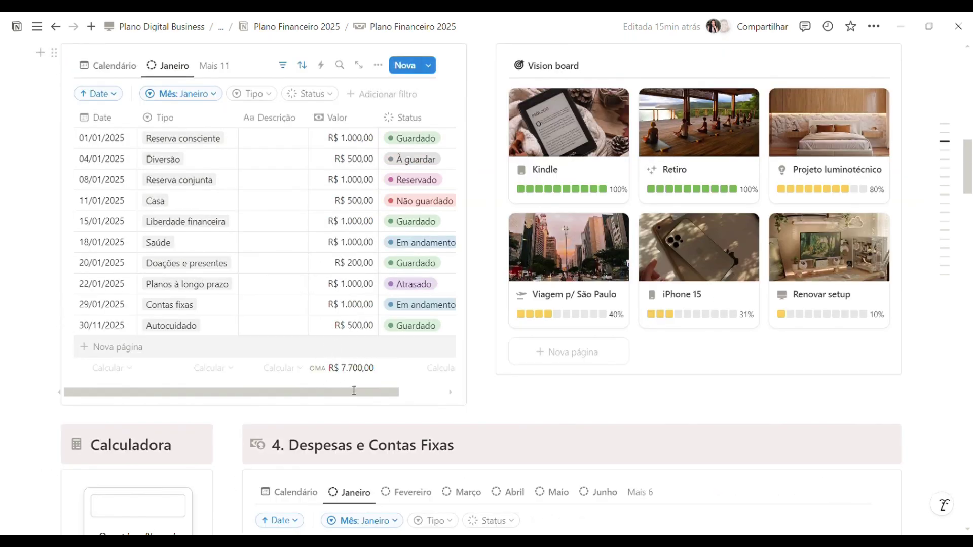
pyautogui.scroll(-10, 376, 376)
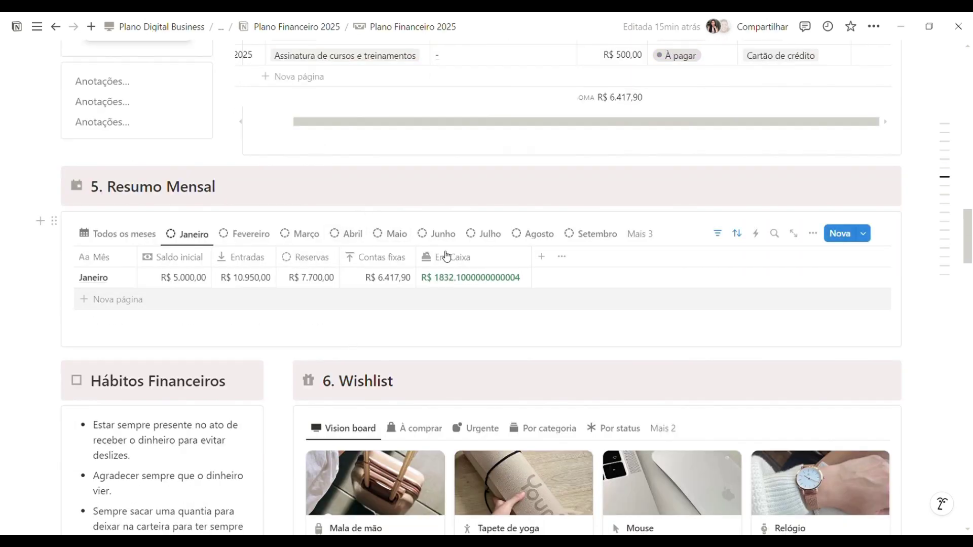
pyautogui.scroll(4, 327, 251)
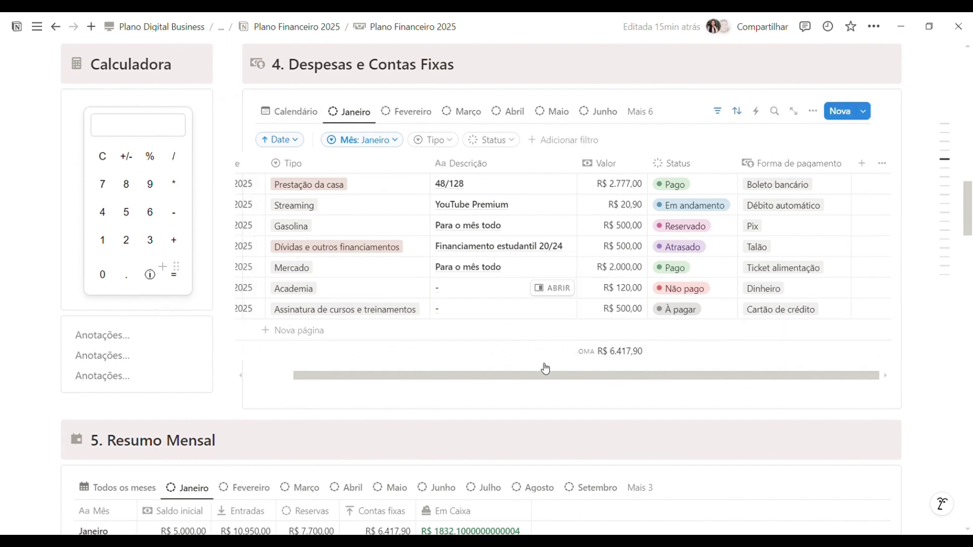
pyautogui.scroll(-3, 627, 325)
pyautogui.scroll(-1, 627, 325)
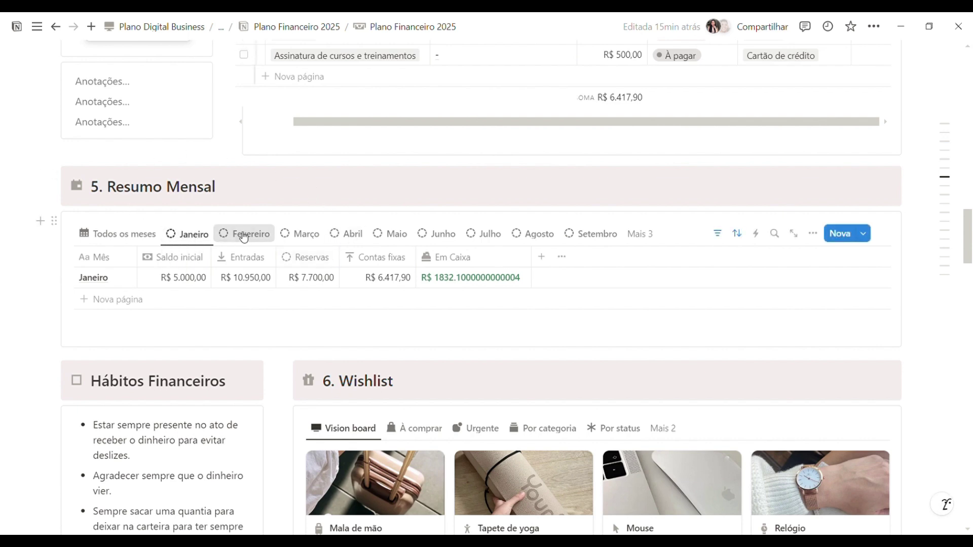
# View the Fevereiro, Março, Abril and Maio summaries in Resumo Mensal
pyautogui.click(252, 234)
pyautogui.click(304, 234)
pyautogui.click(357, 238)
pyautogui.click(395, 235)
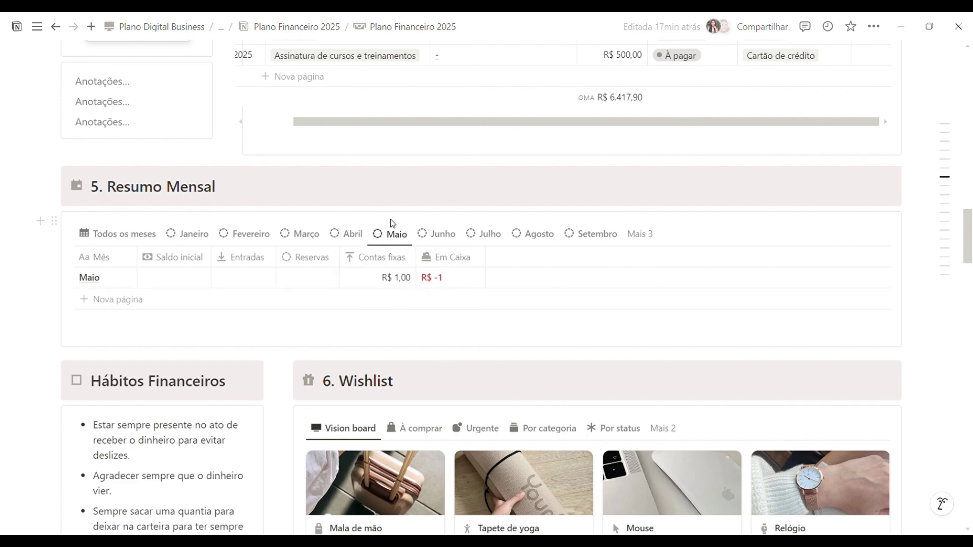
# Clear Maio's Contas fixas amount in Resumo Mensal and show the summary for all months
pyautogui.write('0')
pyautogui.press('Return')
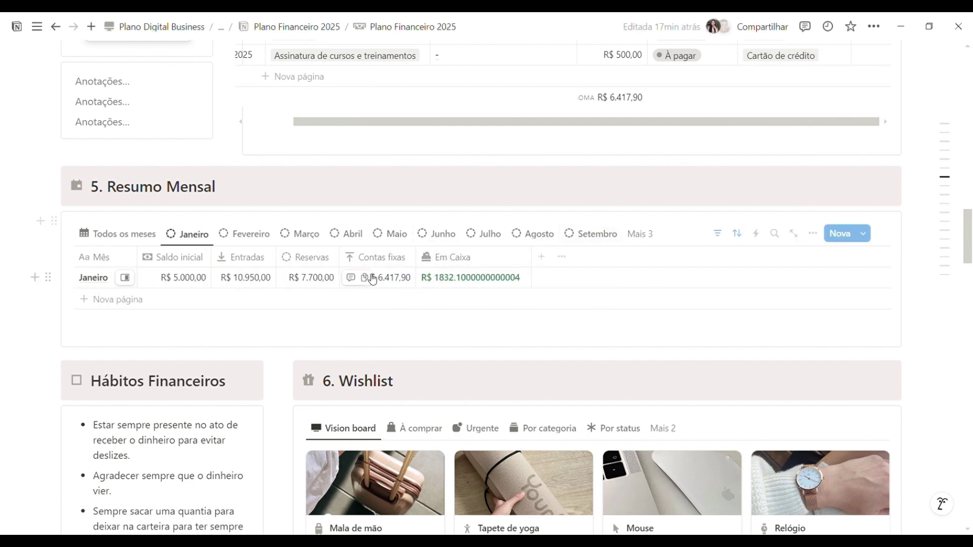
pyautogui.click(133, 234)
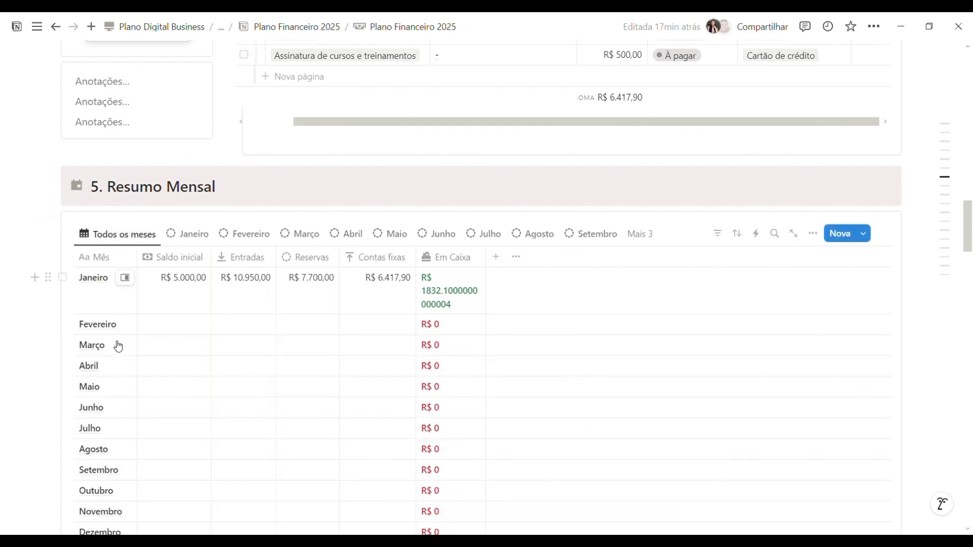
# Examine the columns and totals of the all-months table in Resumo Mensal and switch back to the Janeiro summary
pyautogui.scroll(-3, 117, 343)
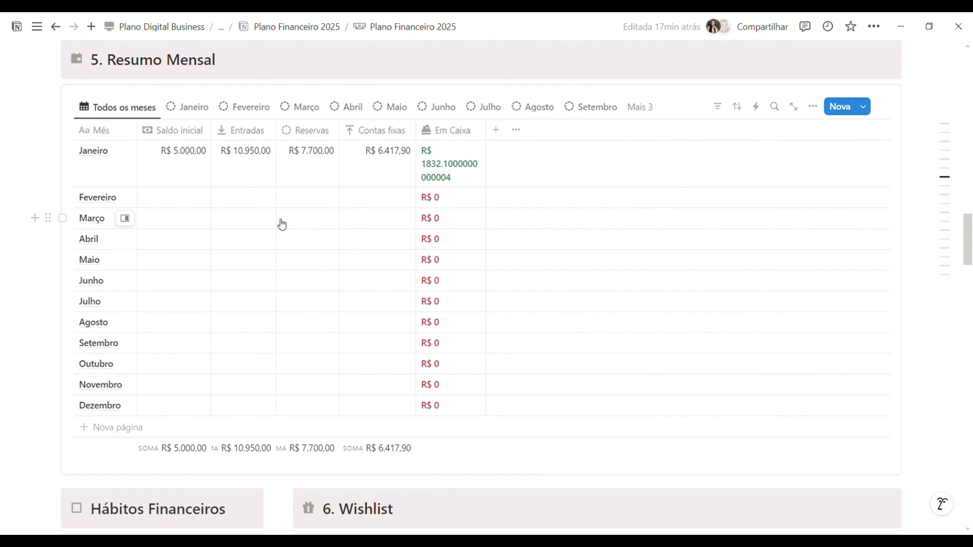
pyautogui.scroll(1, 287, 276)
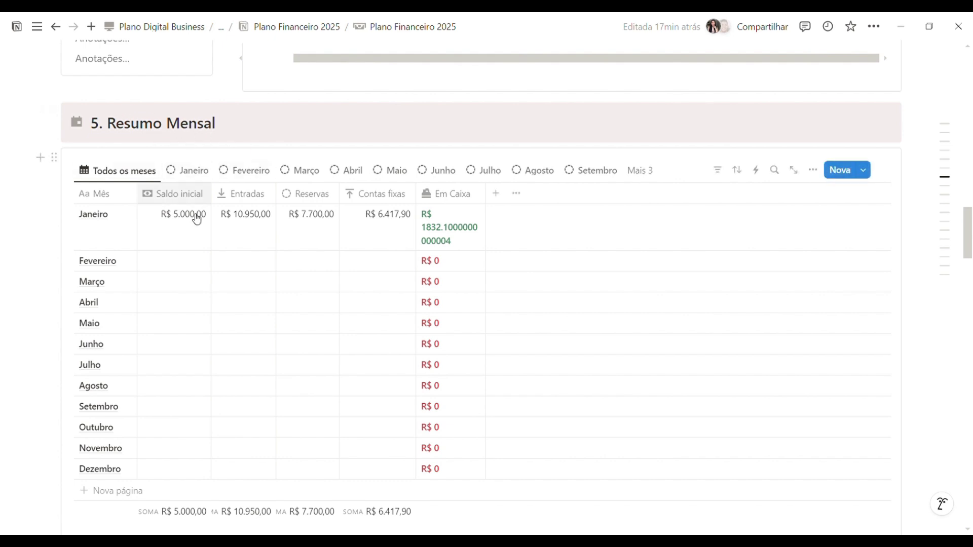
pyautogui.scroll(-1, 169, 140)
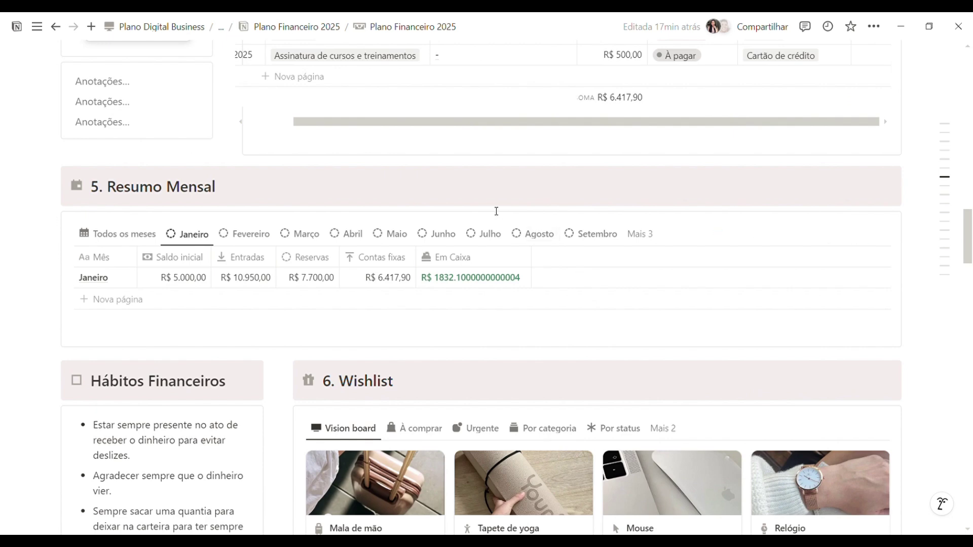
# Review the template's sections between the Wishlist and Entradas, including Reservas, Objetivos e Metas, and Despesas e Contas Fixas
pyautogui.scroll(-4, 814, 263)
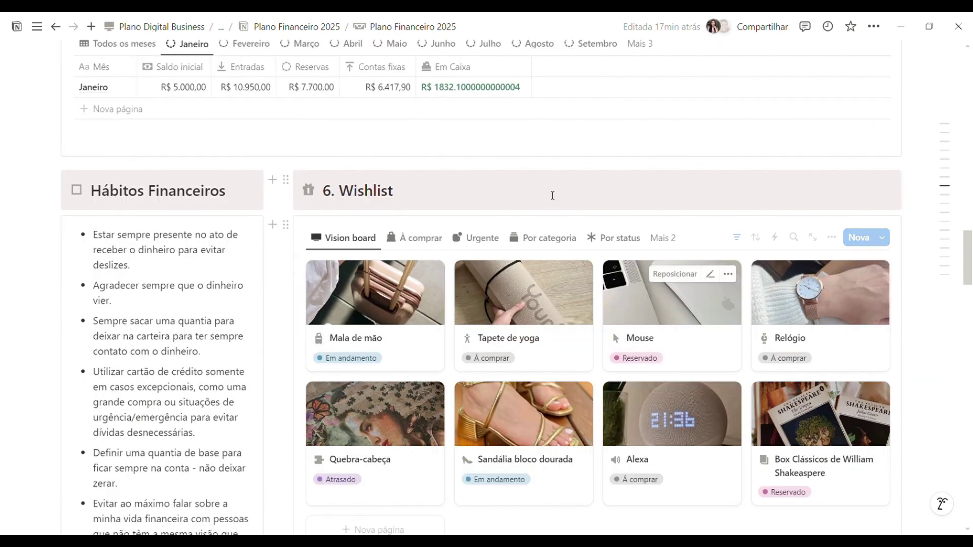
pyautogui.scroll(-1, 554, 208)
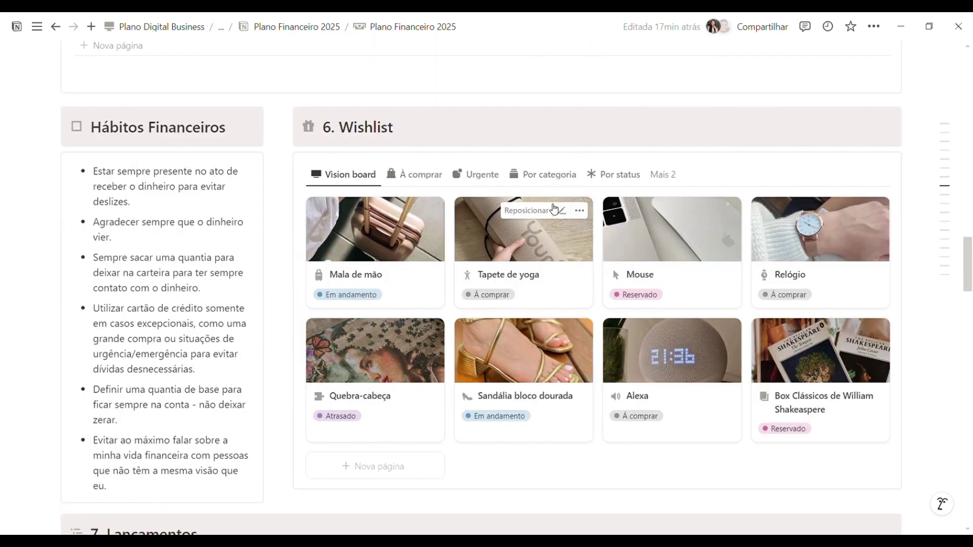
pyautogui.scroll(20, 537, 260)
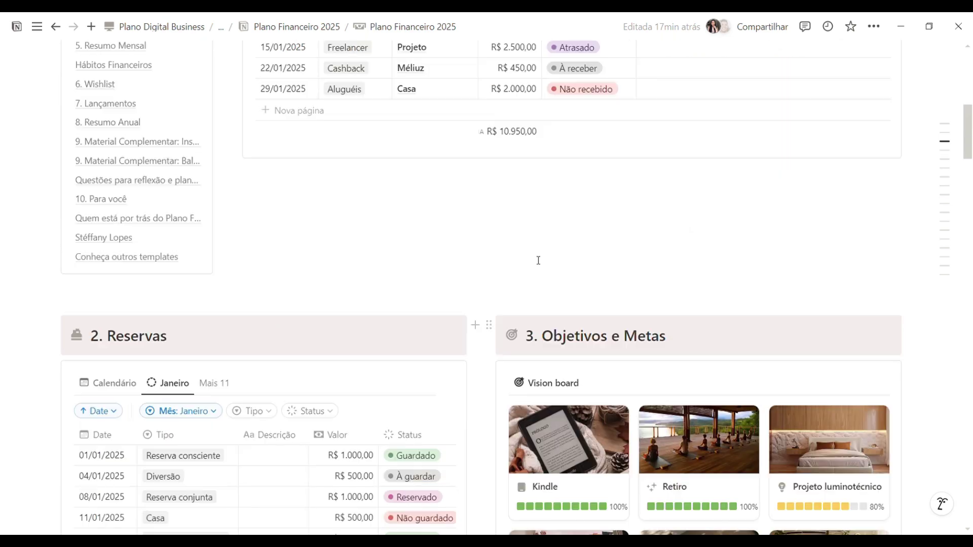
pyautogui.scroll(-7, 383, 222)
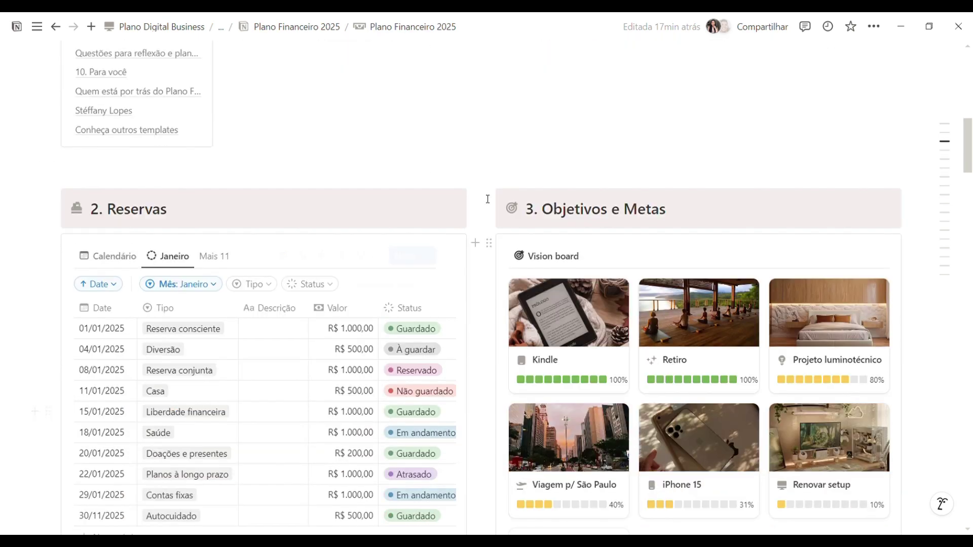
pyautogui.scroll(-2, 232, 269)
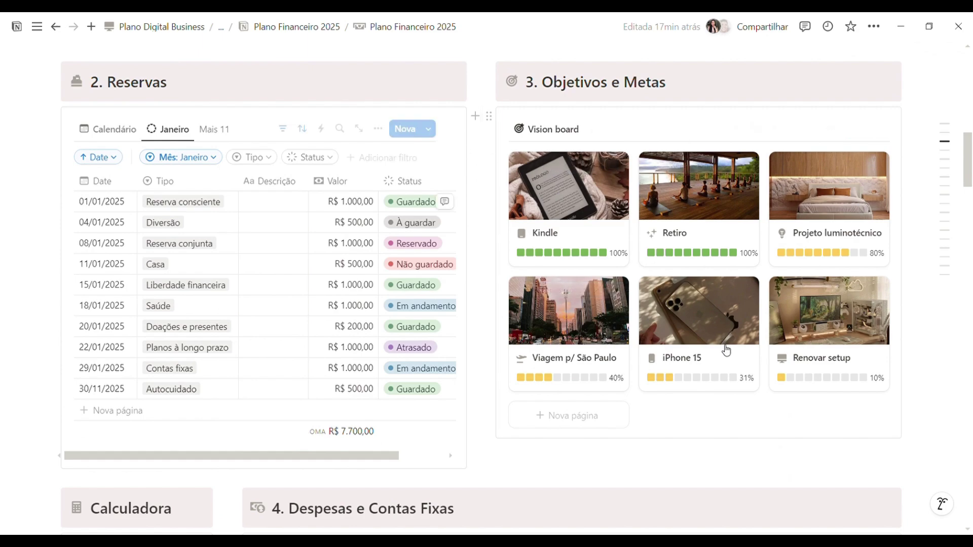
pyautogui.scroll(-8, 586, 203)
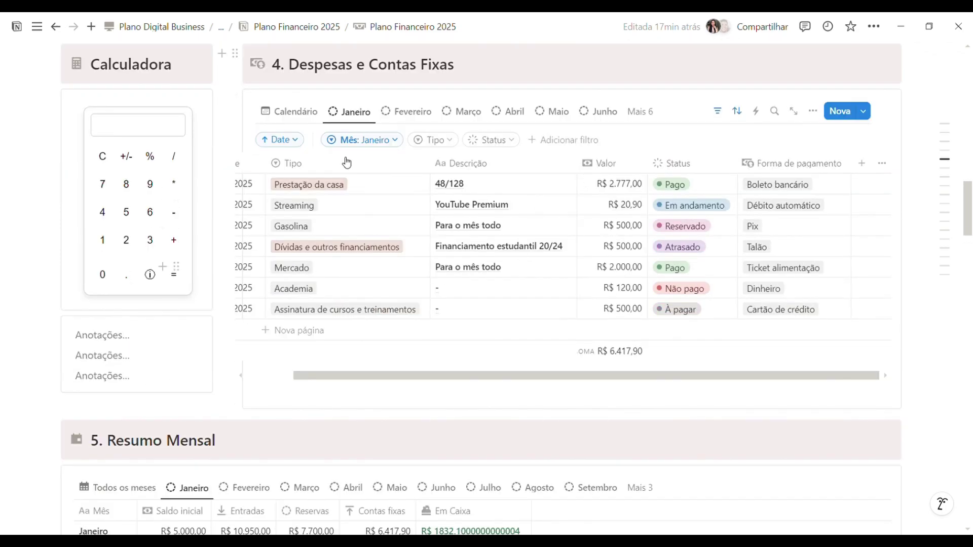
pyautogui.scroll(-10, 409, 163)
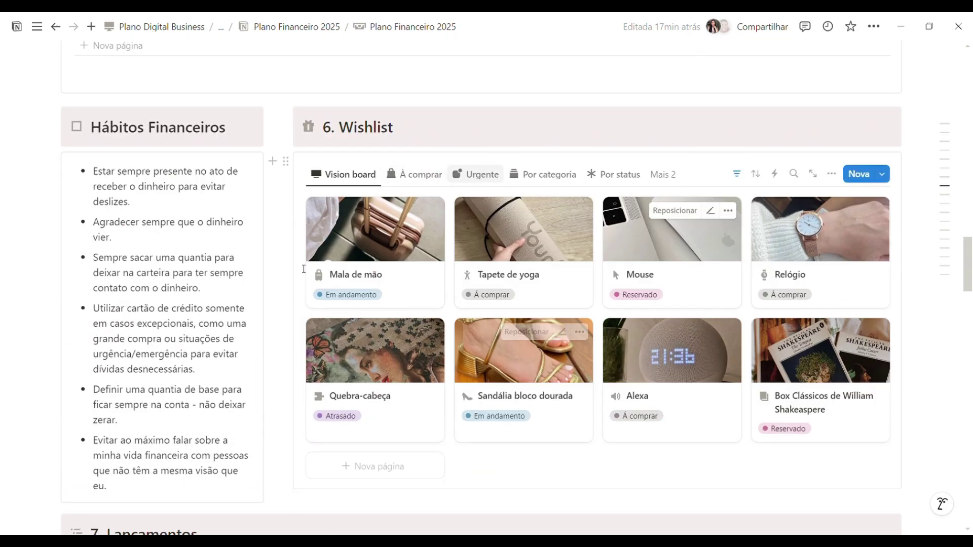
pyautogui.scroll(15, 522, 355)
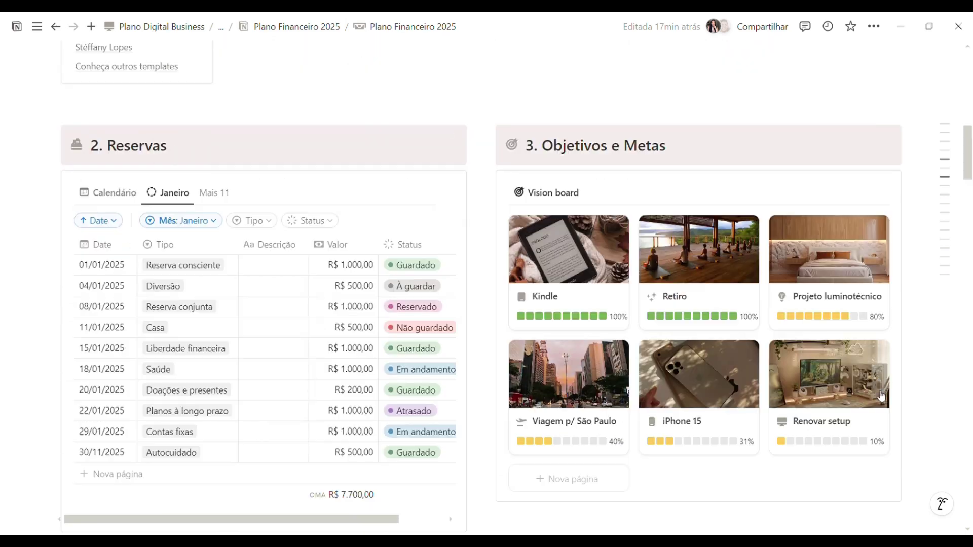
pyautogui.scroll(10, 634, 152)
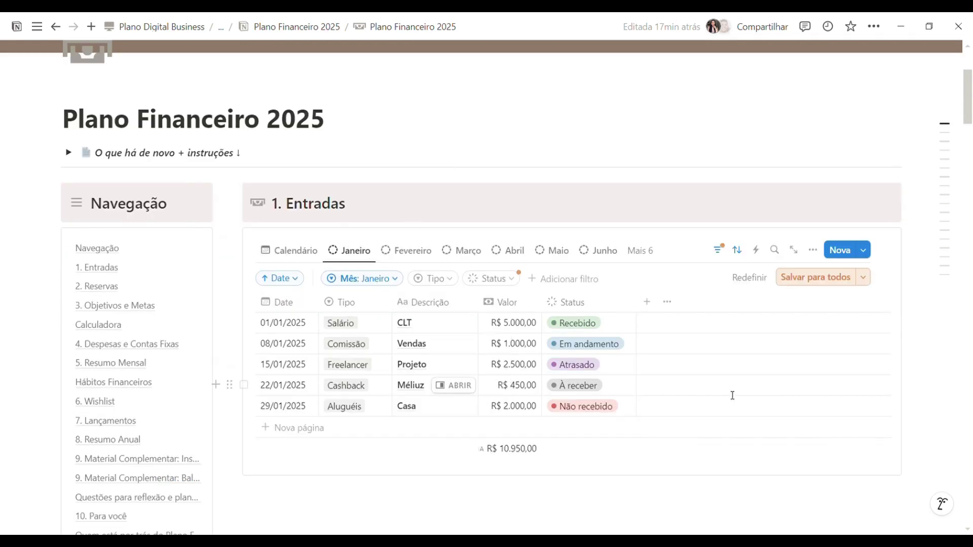
# Examine Janeiro's Resumo Mensal together with the Hábitos Financeiros list and the Wishlist vision board
pyautogui.moveTo(968, 94); pyautogui.dragTo(969, 242)
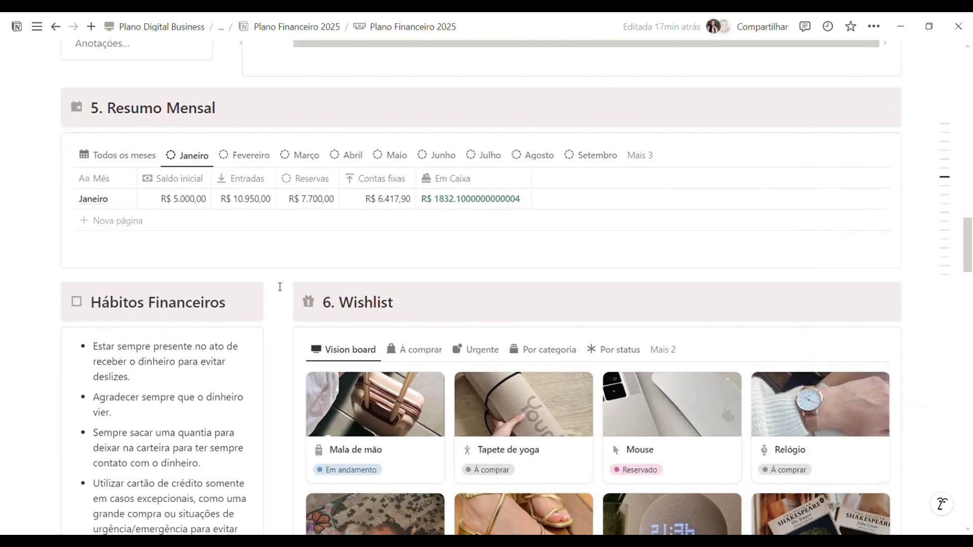
pyautogui.scroll(-1, 280, 287)
pyautogui.scroll(-1, 280, 287)
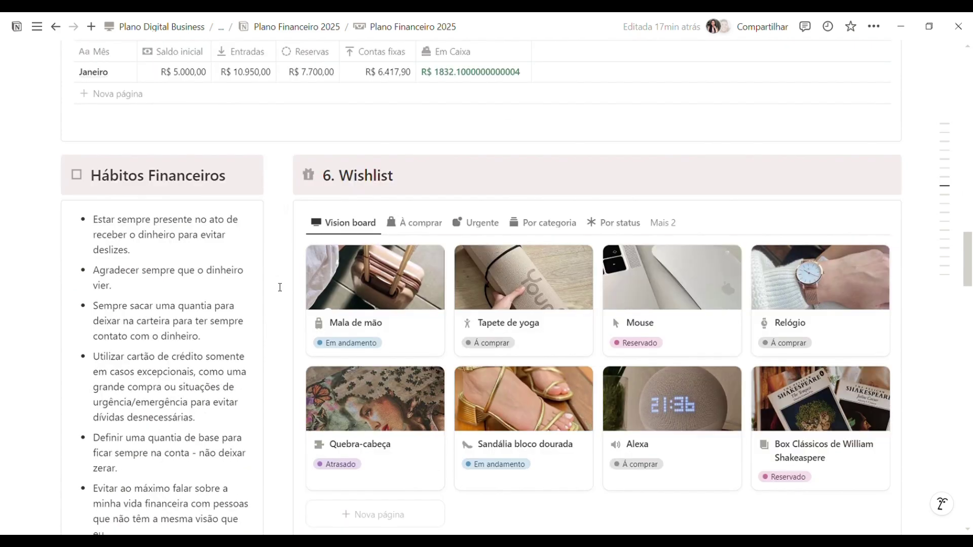
pyautogui.scroll(-1, 280, 287)
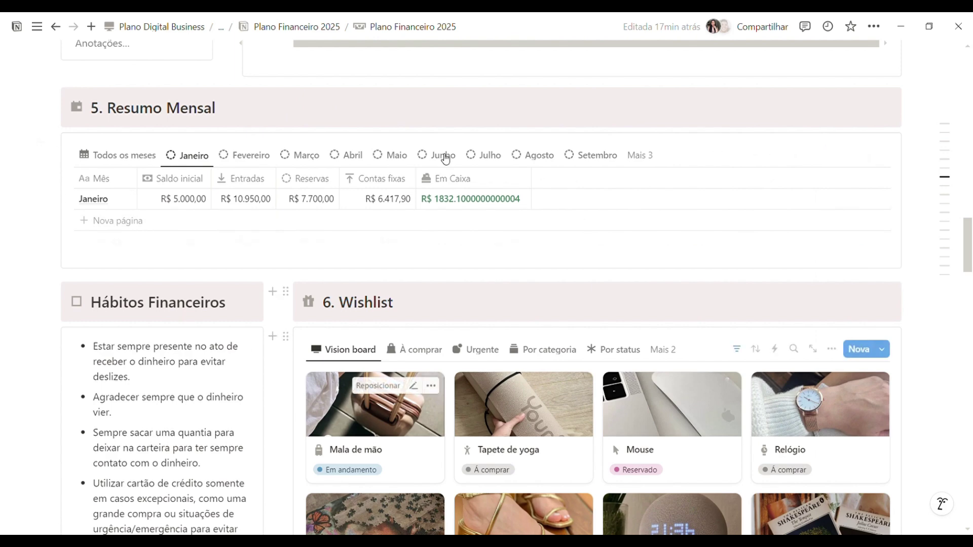
pyautogui.scroll(-4, 410, 192)
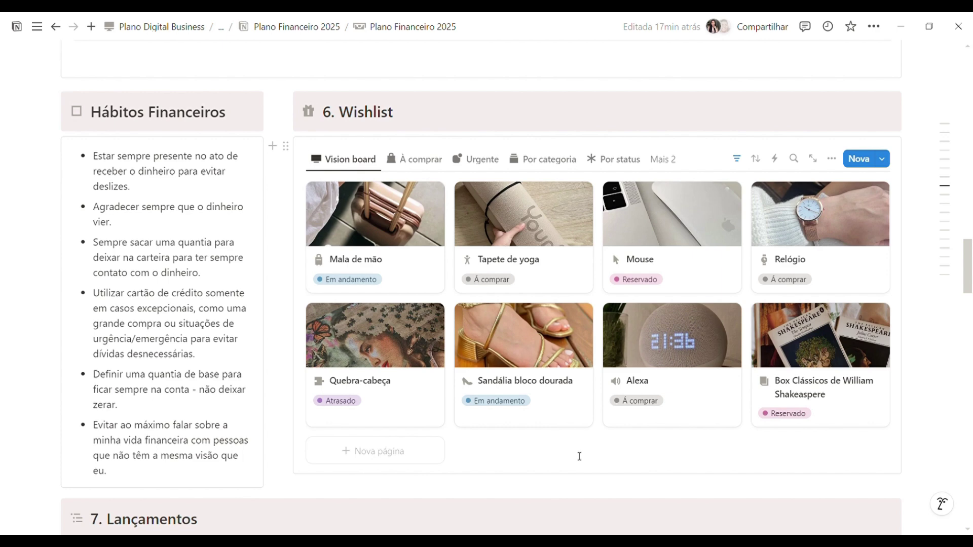
pyautogui.scroll(4, 575, 451)
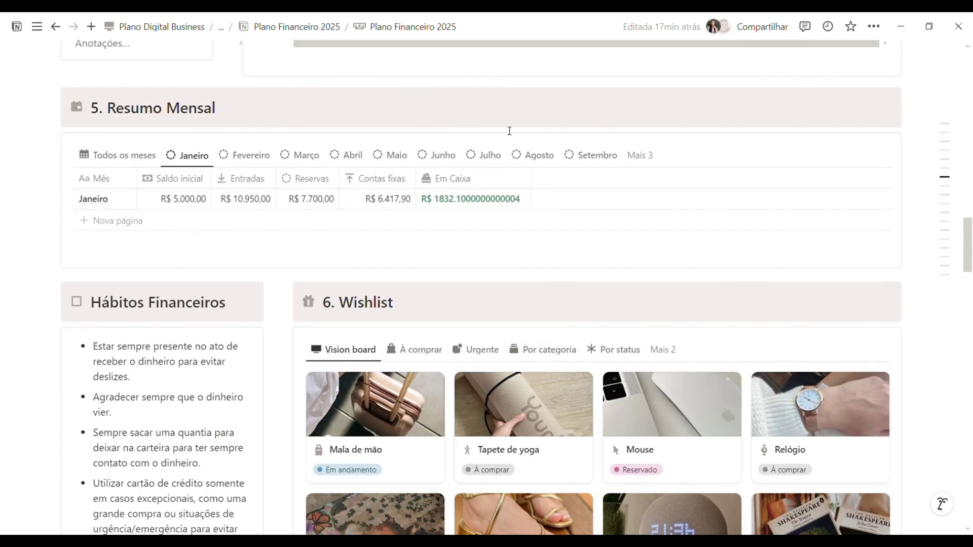
pyautogui.scroll(-4, 482, 191)
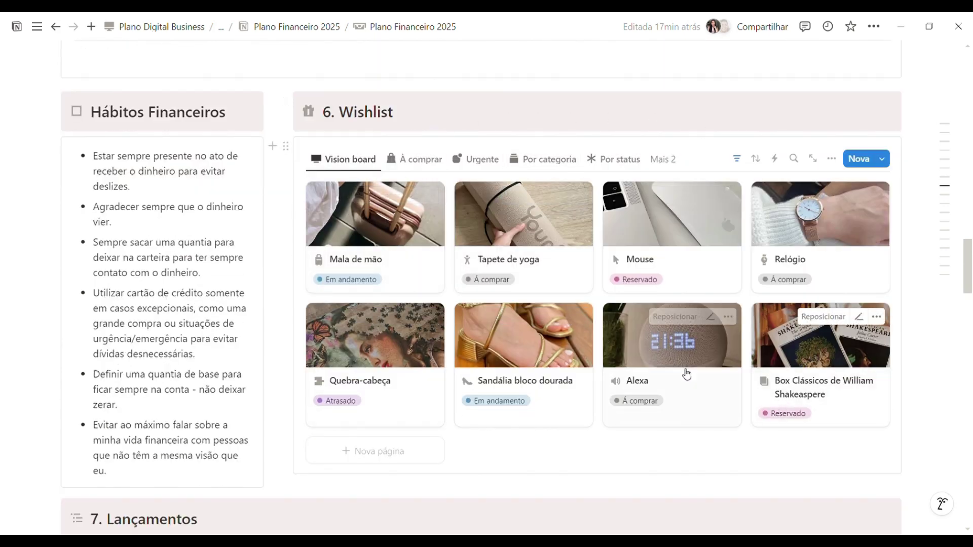
pyautogui.scroll(3, 467, 314)
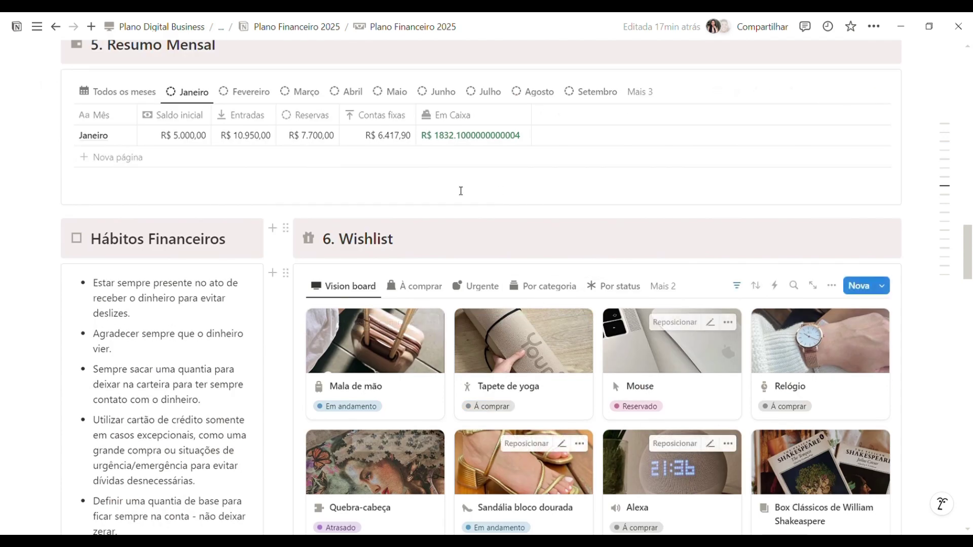
pyautogui.scroll(-3, 435, 243)
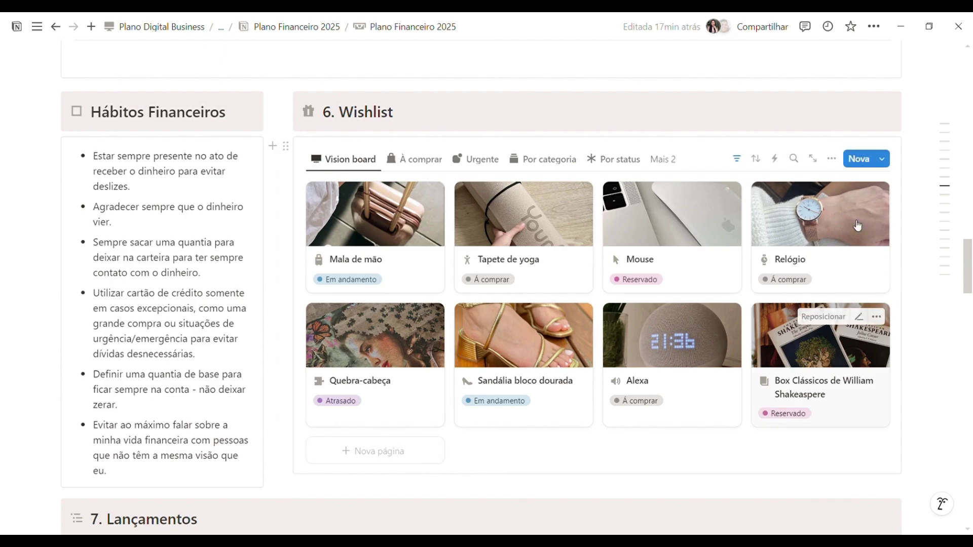
# Open the Mala de mão item in the Wishlist and examine its Categoria options and Preço without changing them
pyautogui.click(346, 219)
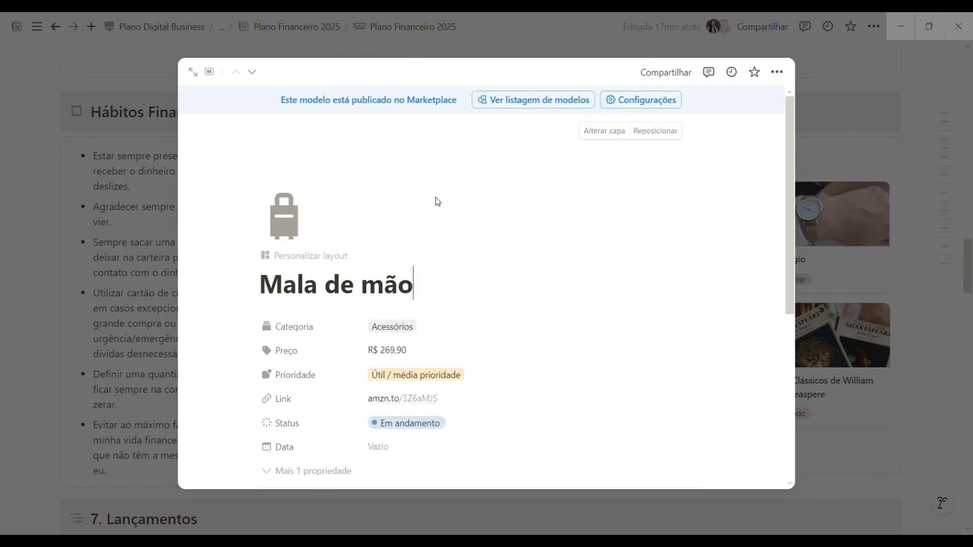
pyautogui.scroll(-3, 407, 180)
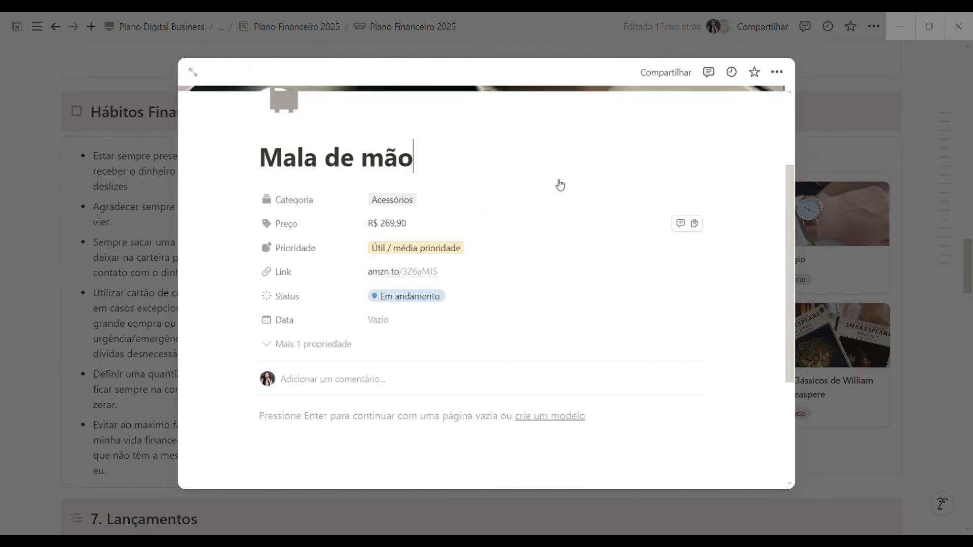
pyautogui.click(506, 200)
pyautogui.scroll(-2, 517, 509)
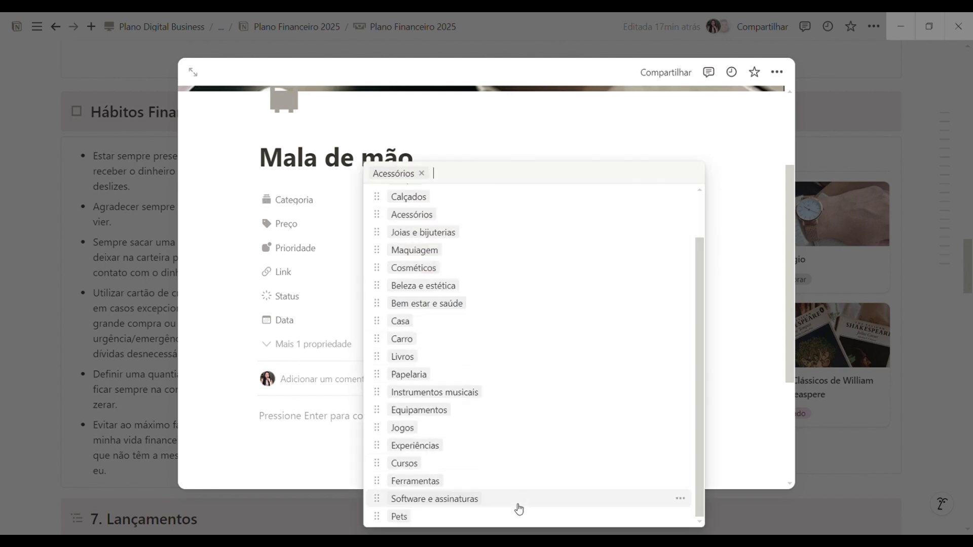
pyautogui.scroll(2, 501, 426)
pyautogui.click(459, 146)
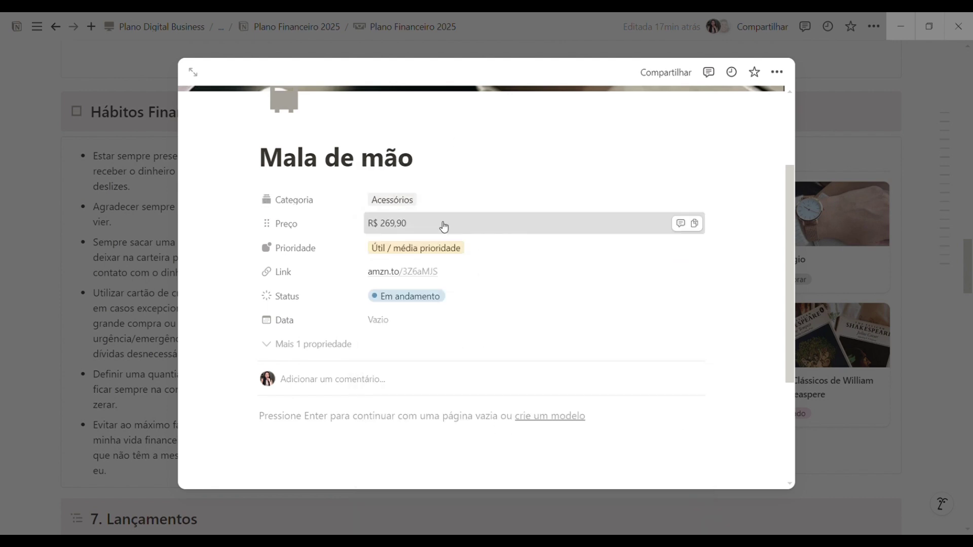
pyautogui.click(443, 224)
pyautogui.press('Escape')
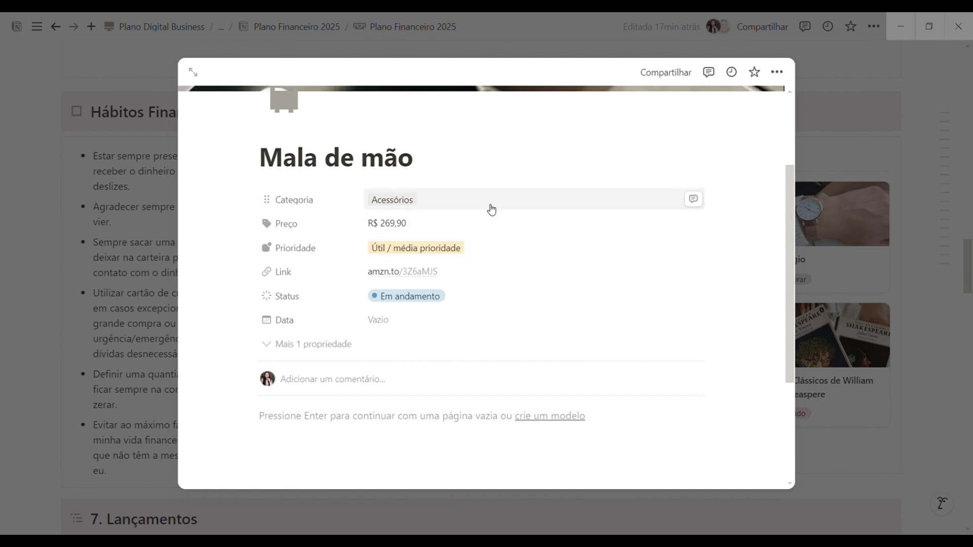
# Examine the Prioridade and Status options of Mala de mão without changing either, and close the item
pyautogui.scroll(3, 461, 375)
pyautogui.scroll(-2, 406, 284)
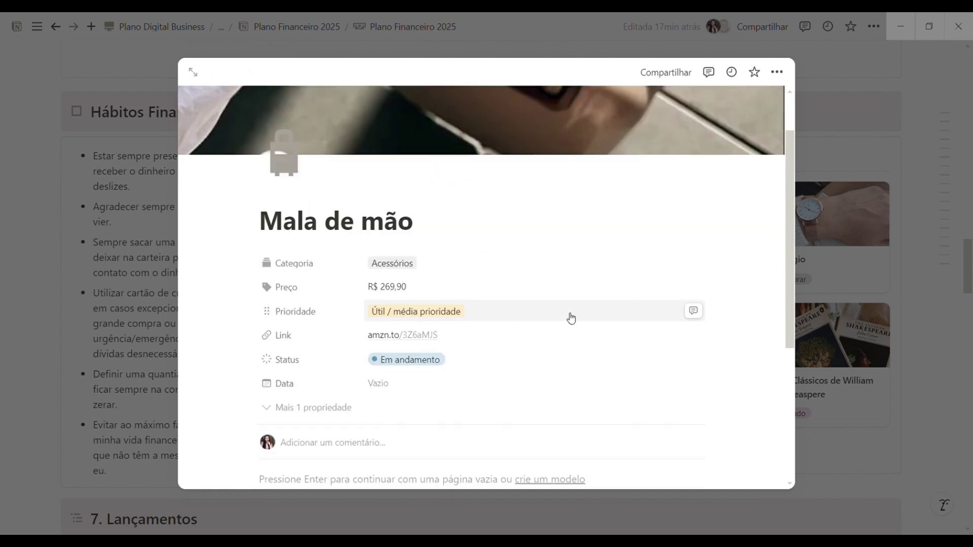
pyautogui.click(531, 317)
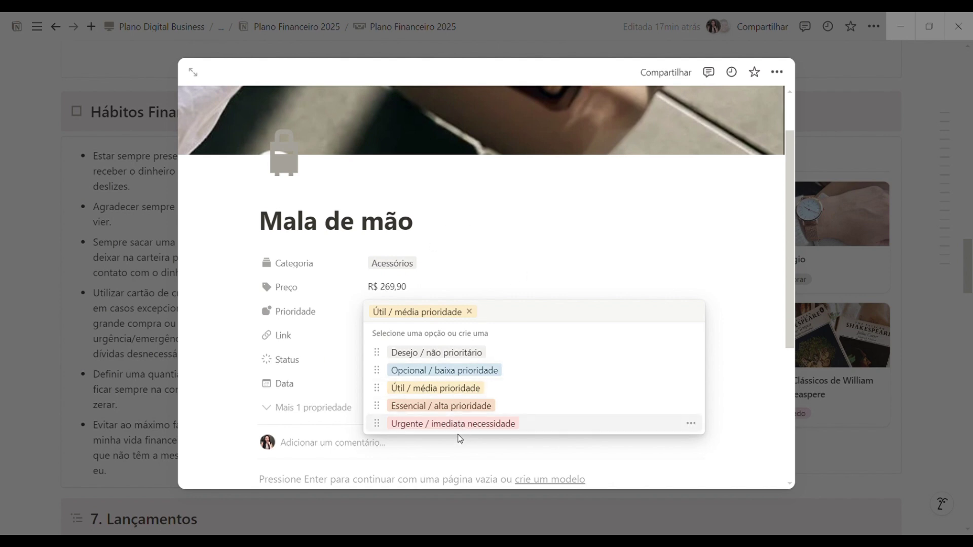
pyautogui.press('Escape')
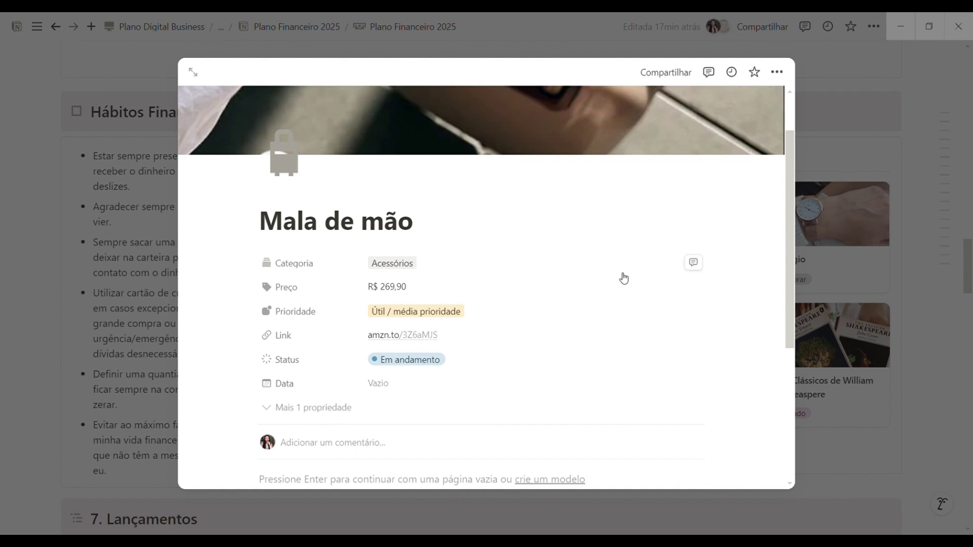
pyautogui.scroll(-1, 622, 324)
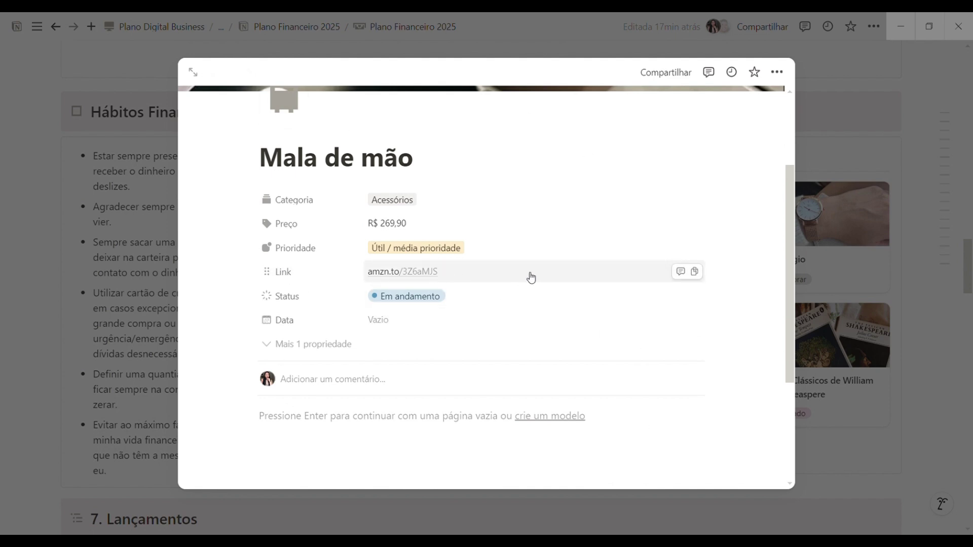
pyautogui.click(471, 302)
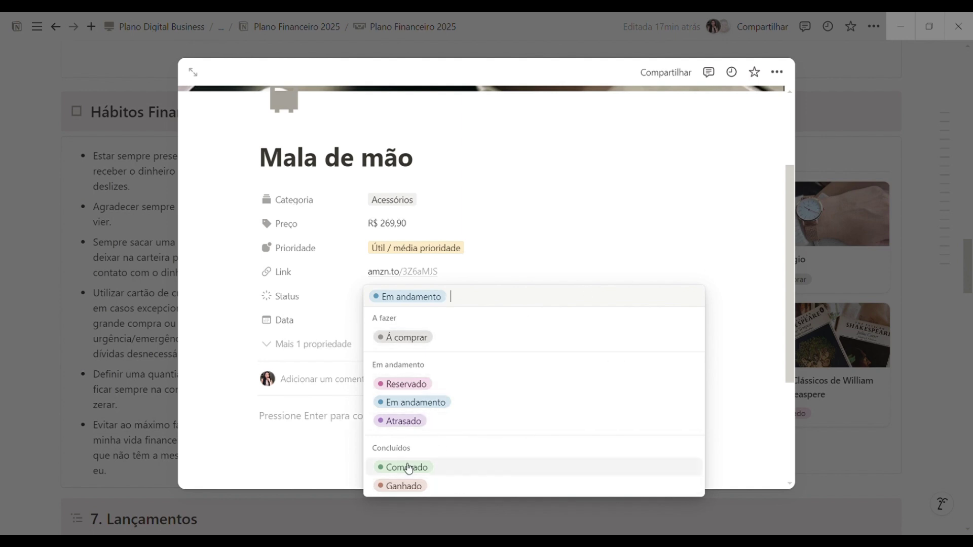
pyautogui.press('Escape')
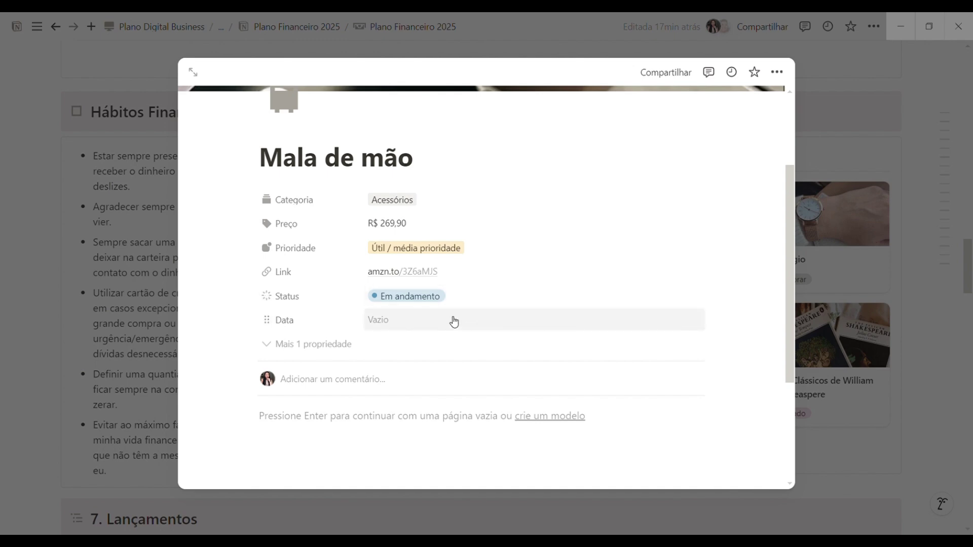
pyautogui.click(820, 165)
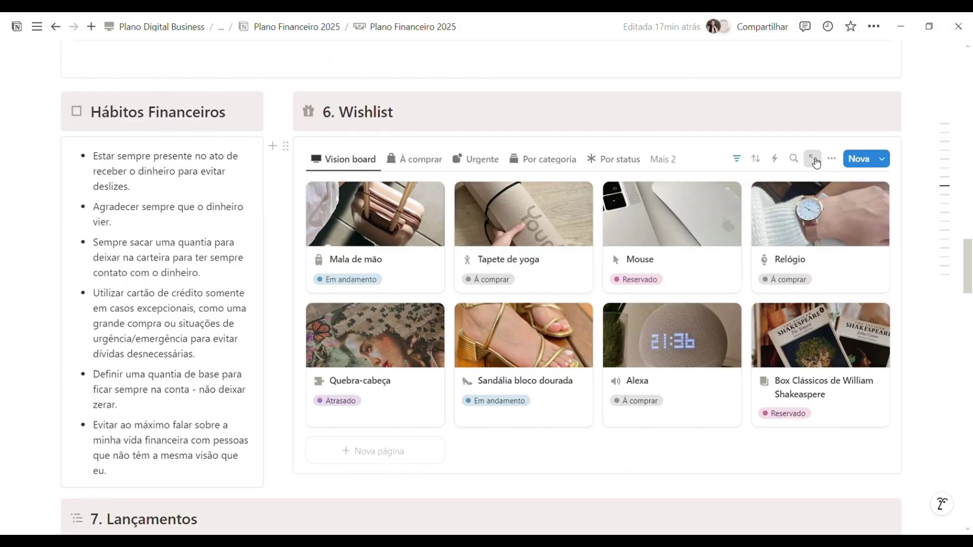
# Open the Wishlist as a full page and look through its À comprar, Urgente and Por categoria views
pyautogui.click(361, 161)
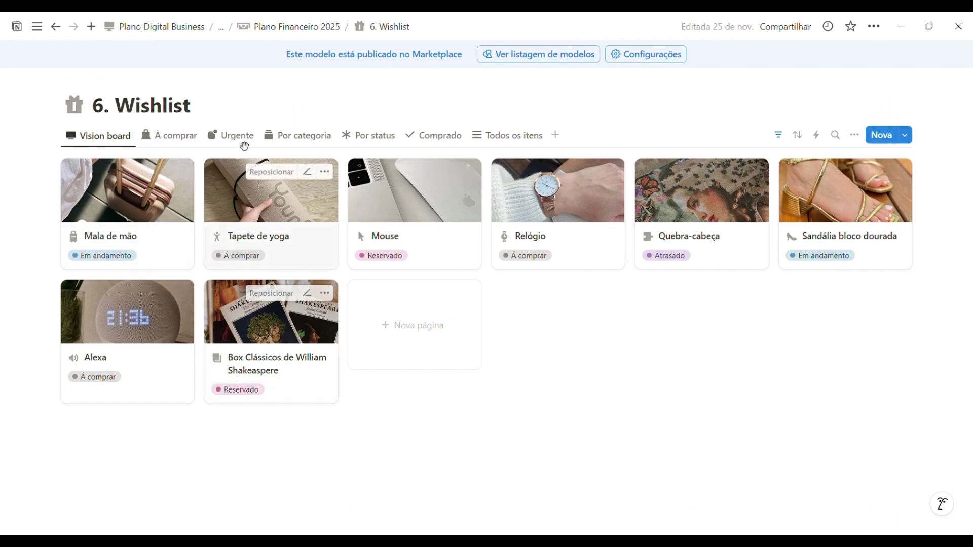
pyautogui.click(178, 140)
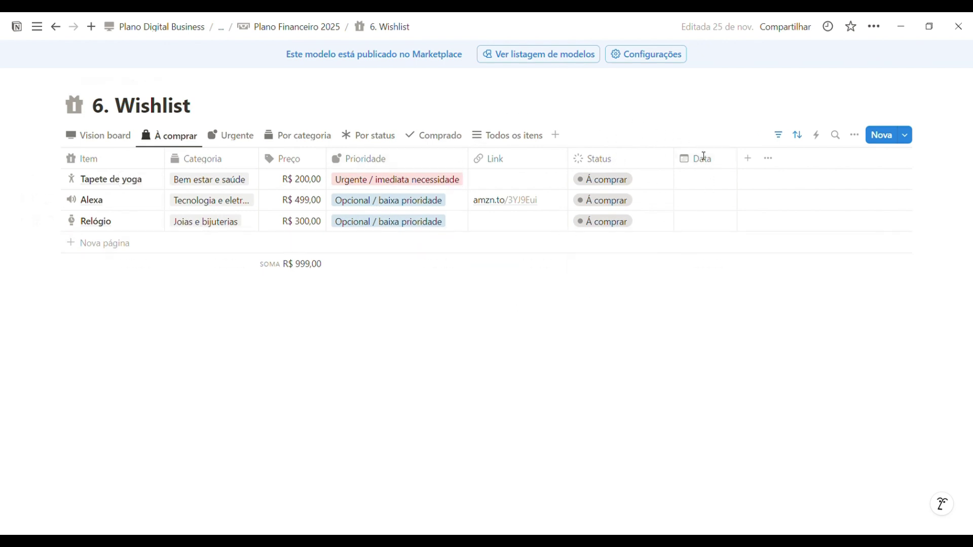
pyautogui.click(243, 144)
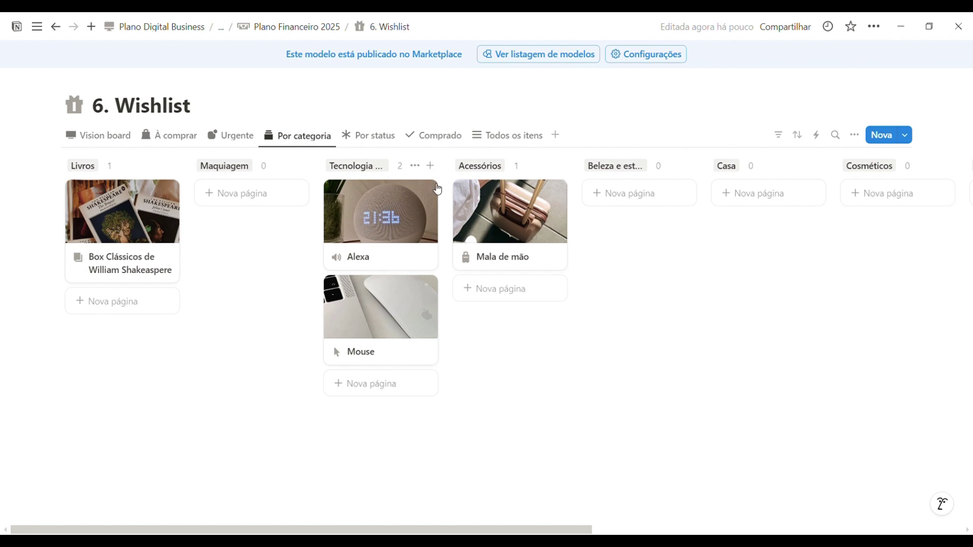
# Look through the Wishlist's Por status, Comprado and Todos os itens views
pyautogui.moveTo(361, 532); pyautogui.dragTo(276, 482)
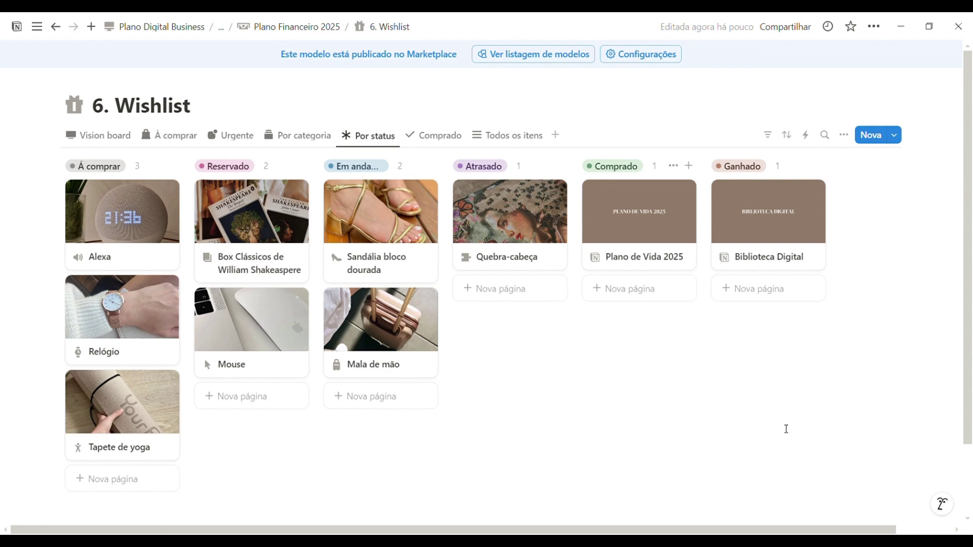
pyautogui.click(433, 135)
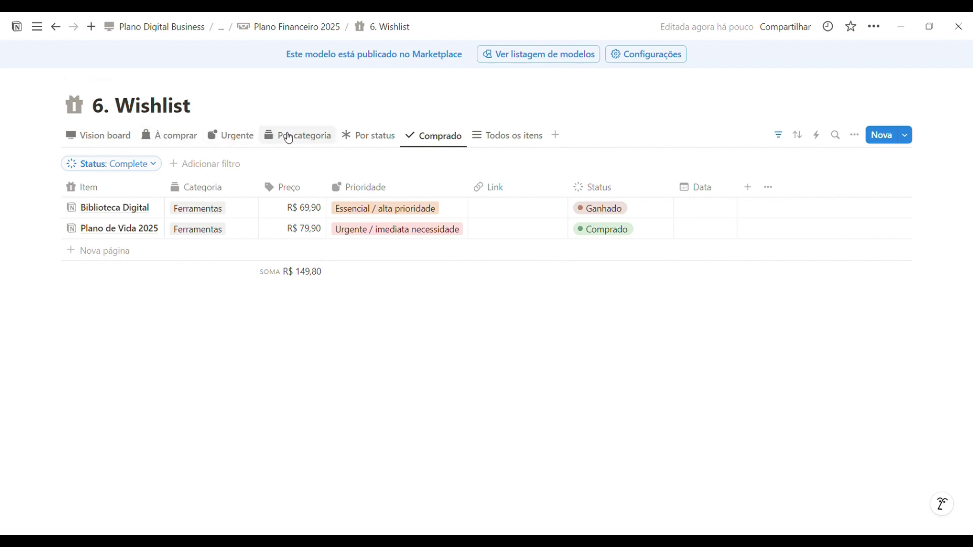
pyautogui.click(369, 135)
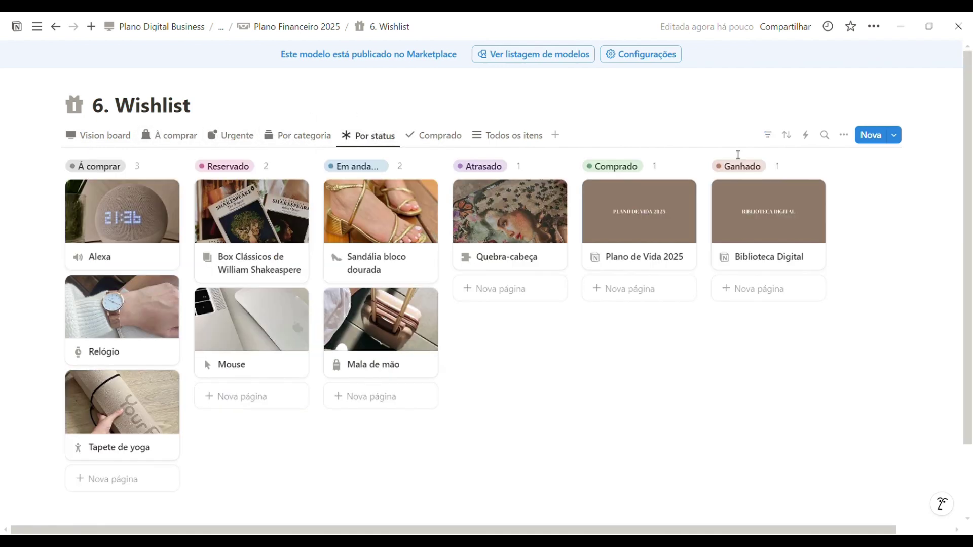
pyautogui.click(433, 135)
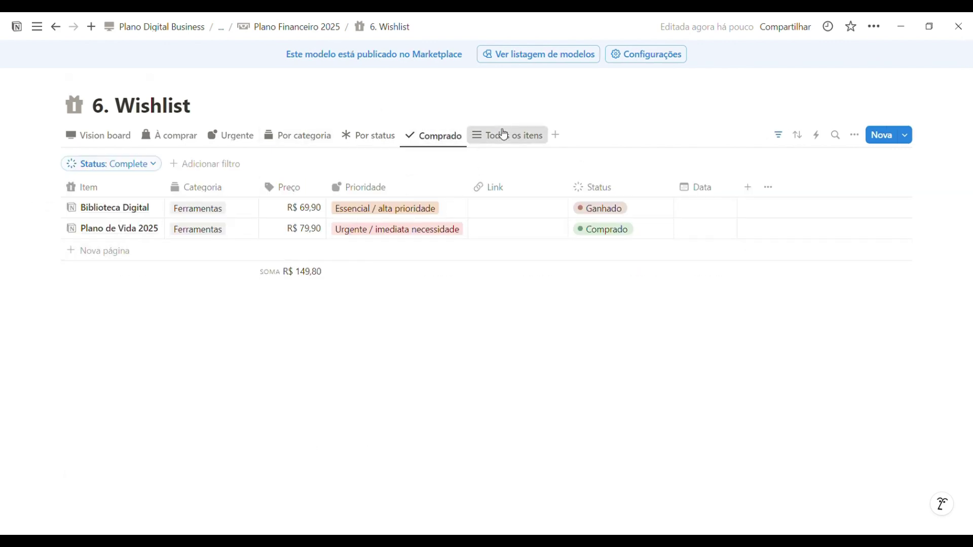
pyautogui.click(499, 135)
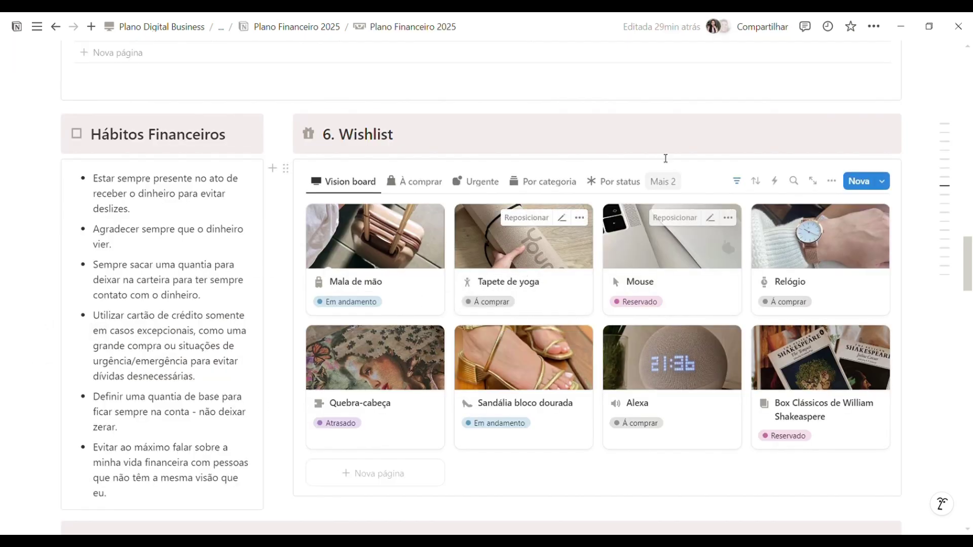
# Examine the Lançamentos section in its Calendário view and return to the Janeiro table
pyautogui.scroll(-1, 488, 180)
pyautogui.scroll(-5, 488, 179)
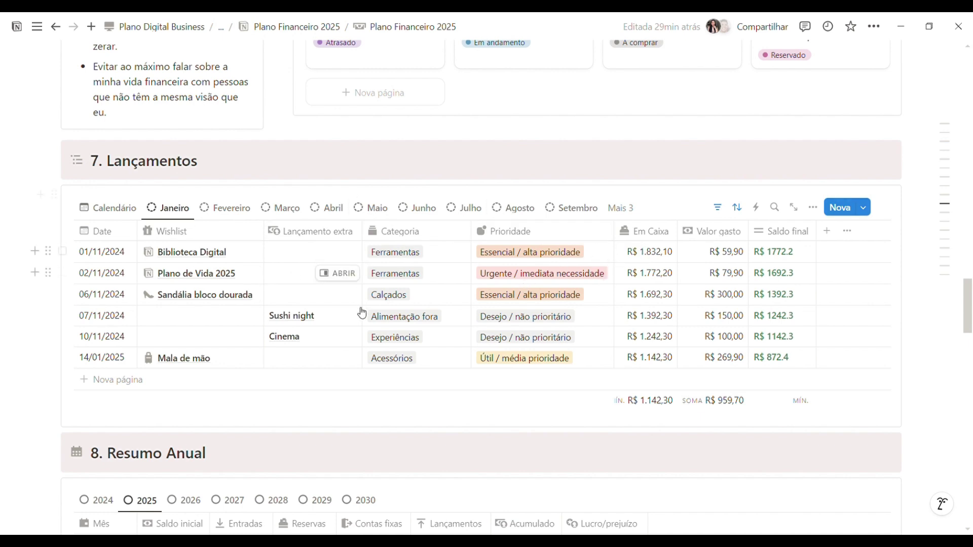
pyautogui.click(122, 208)
pyautogui.scroll(-4, 486, 253)
pyautogui.scroll(3, 765, 400)
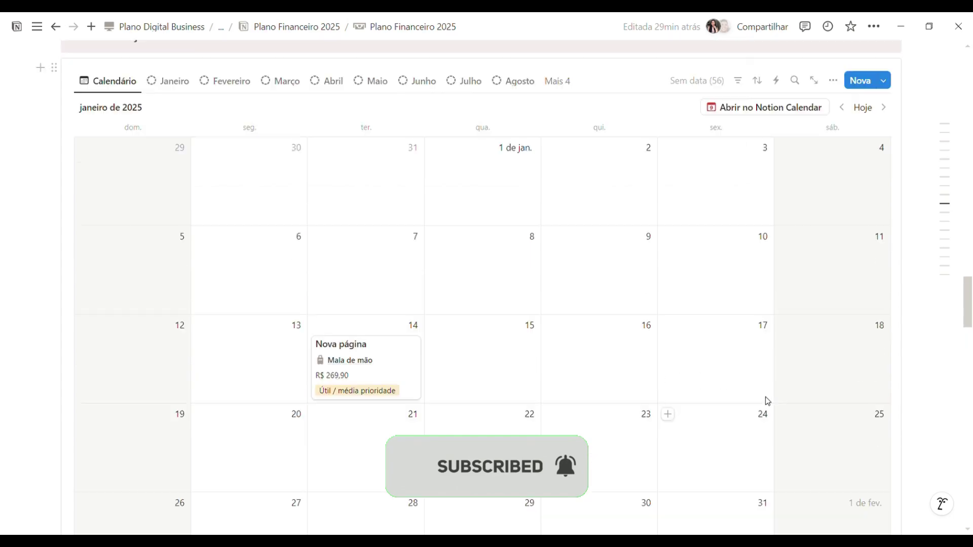
pyautogui.click(170, 145)
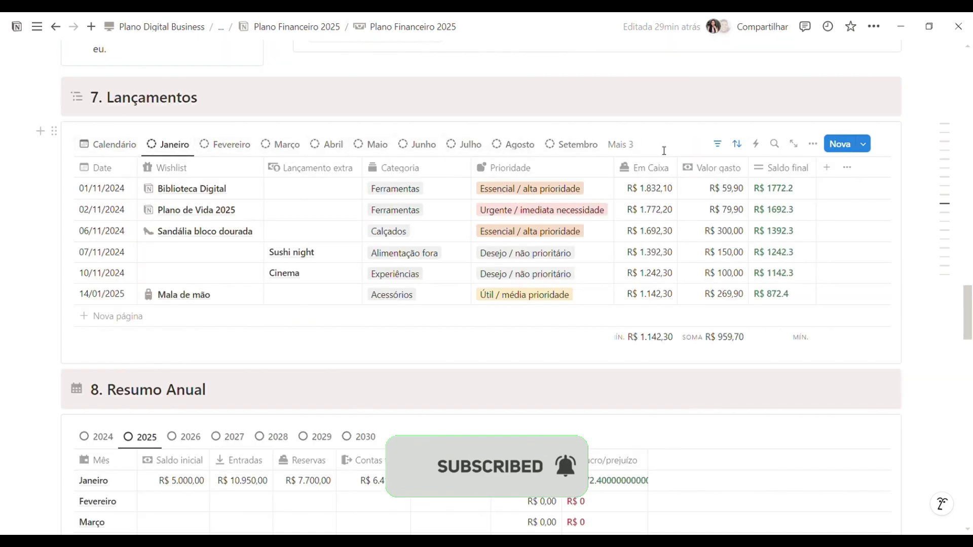
pyautogui.scroll(1, 662, 151)
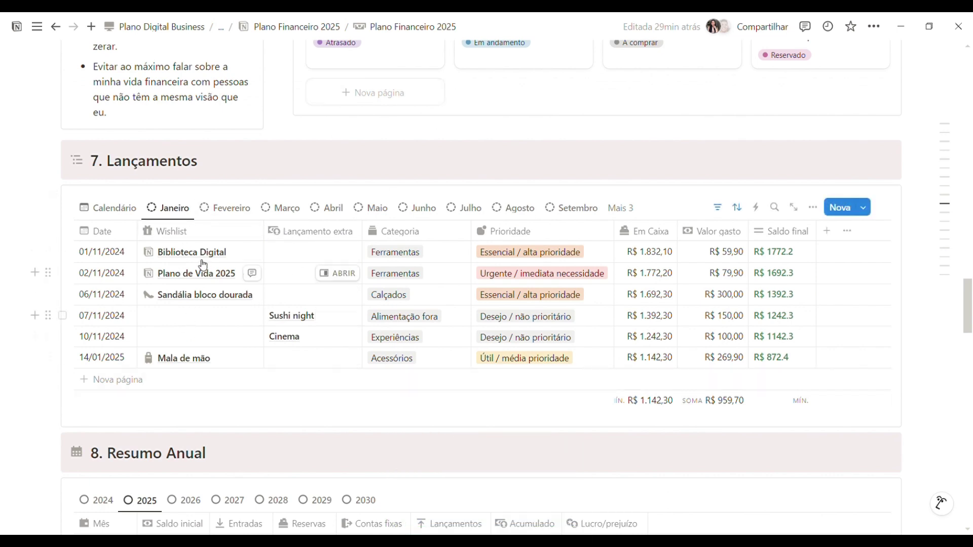
# Link Plano de Vida 2025 in the Wishlist cell of the Sushi night entry and clear that link again
pyautogui.click(178, 321)
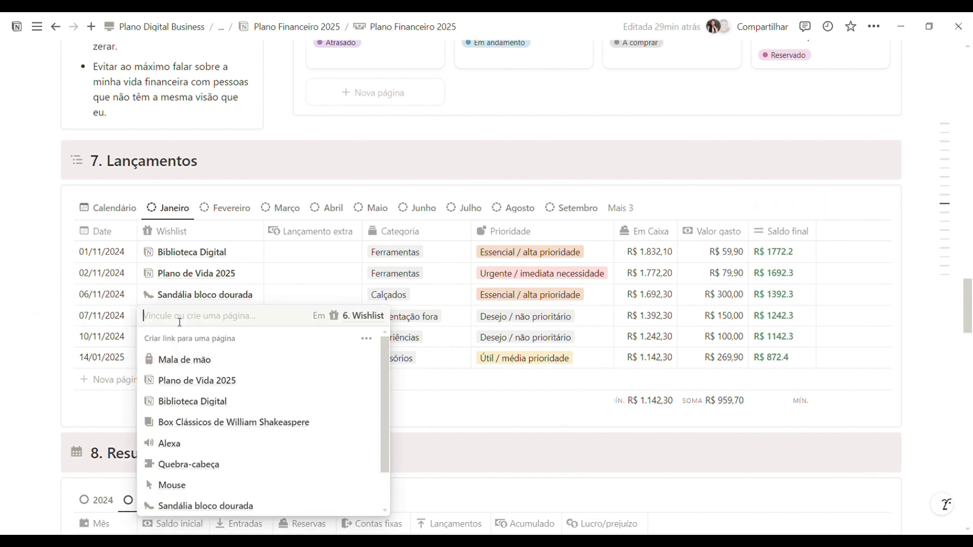
pyautogui.click(196, 380)
pyautogui.press('Escape')
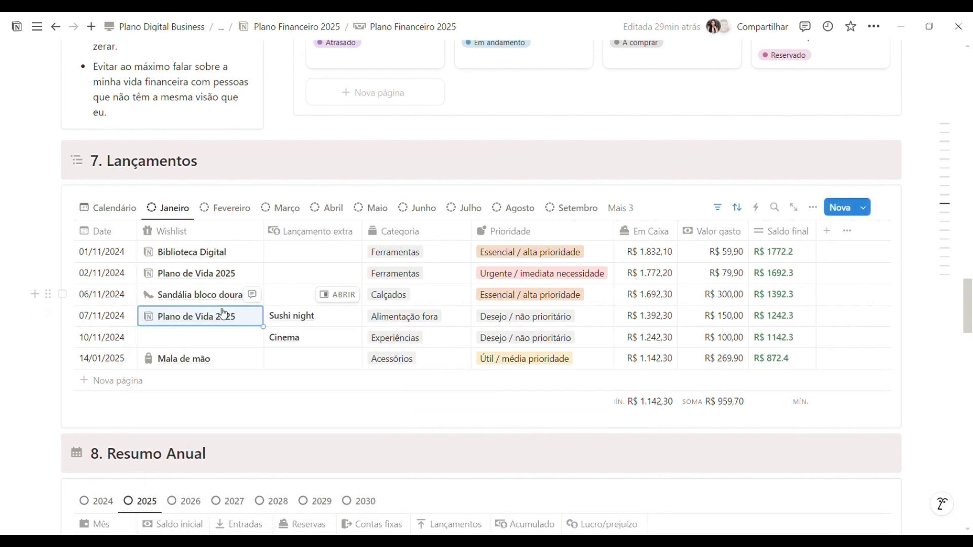
pyautogui.press('Delete')
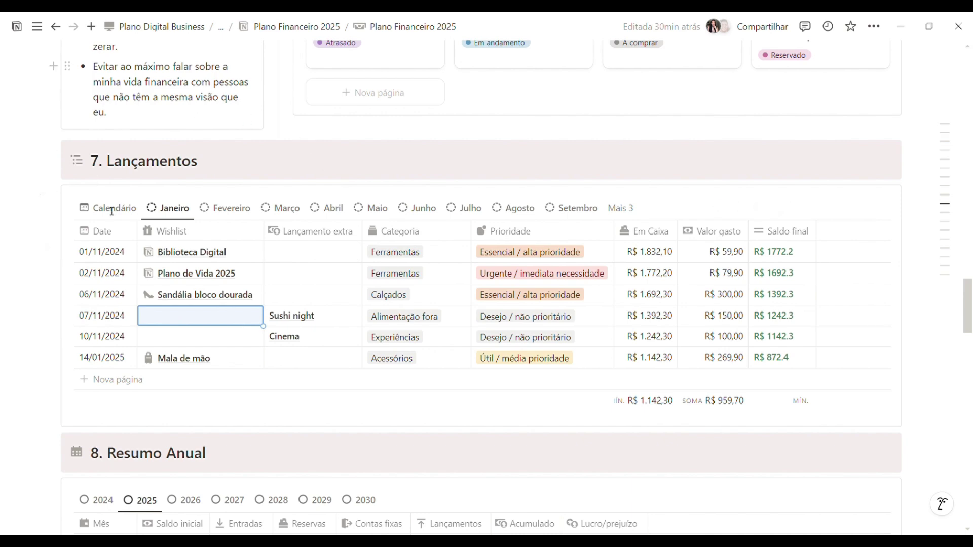
pyautogui.press('Escape')
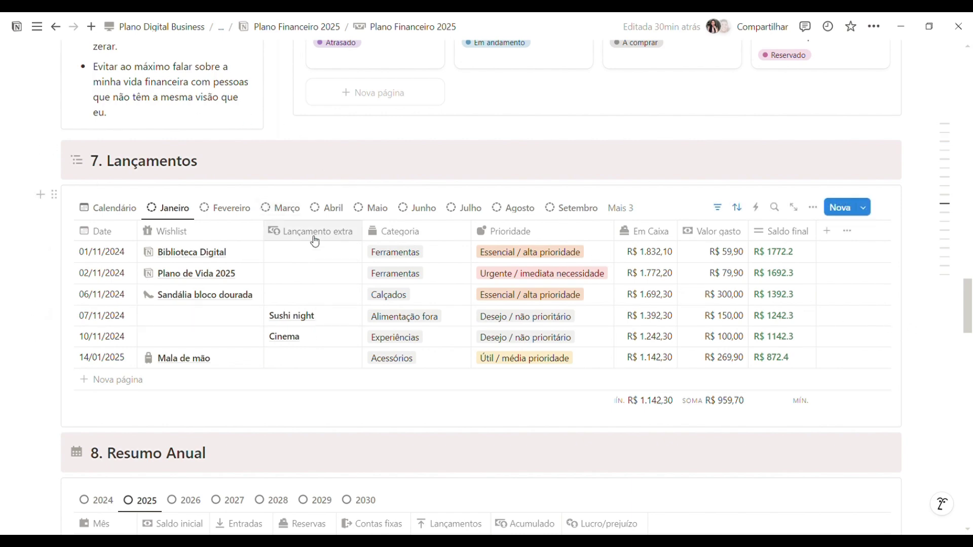
# Compare Lançamentos with the Wishlist items and examine Biblioteca Digital's Categoria and Prioridade options without changing them
pyautogui.scroll(5, 405, 228)
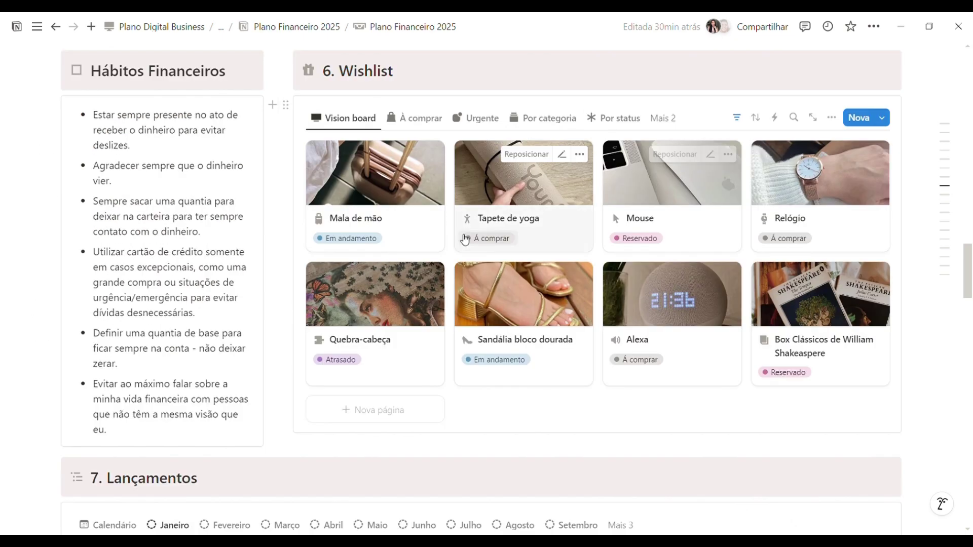
pyautogui.scroll(-5, 451, 245)
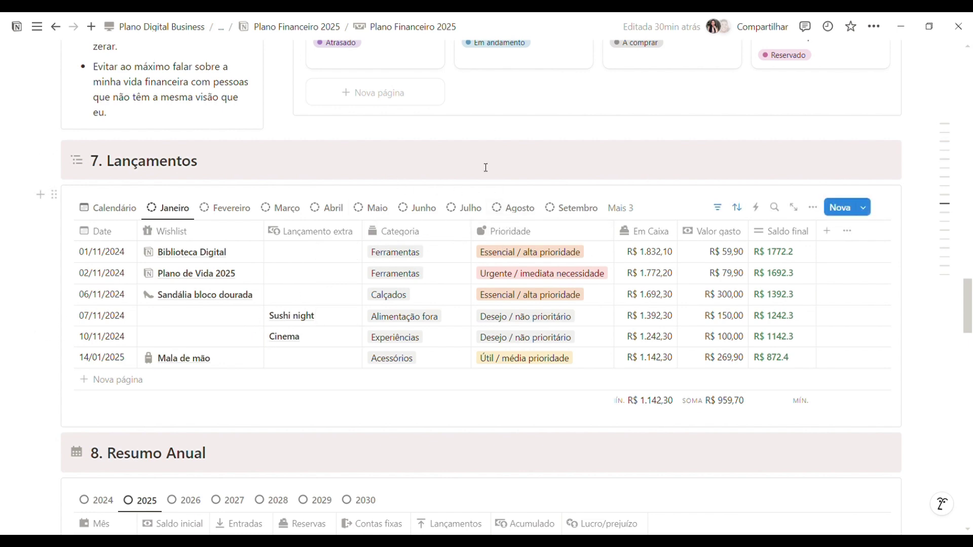
pyautogui.click(432, 252)
pyautogui.scroll(-4, 461, 314)
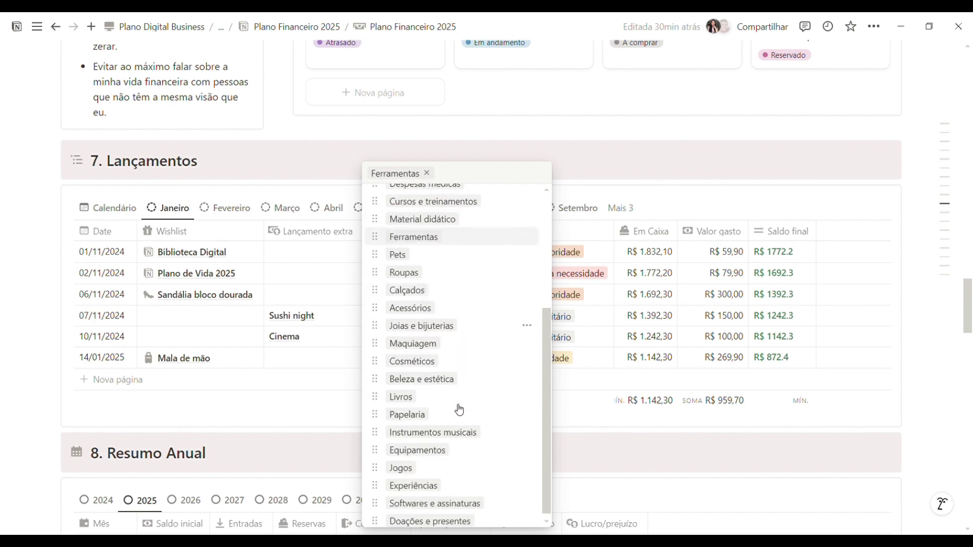
pyautogui.click(589, 257)
pyautogui.click(588, 257)
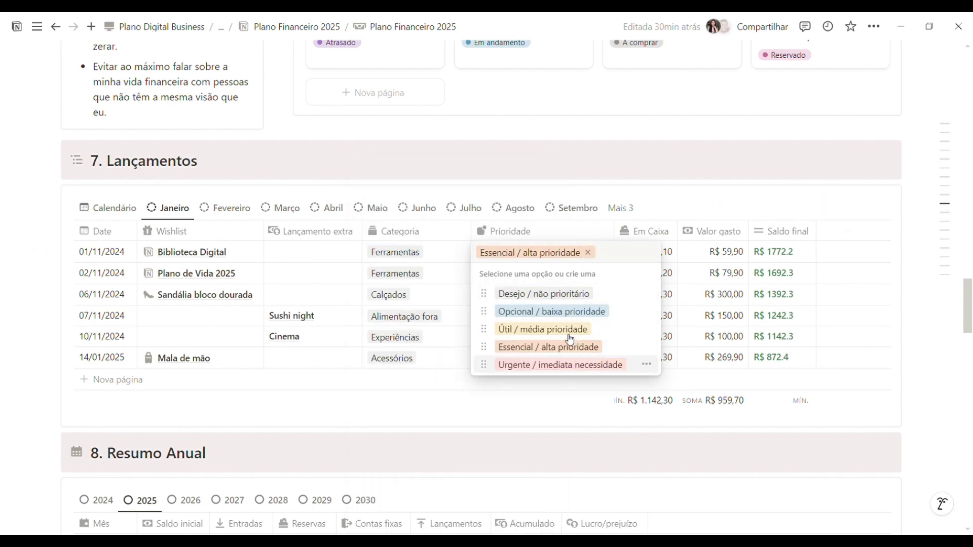
pyautogui.press('Escape')
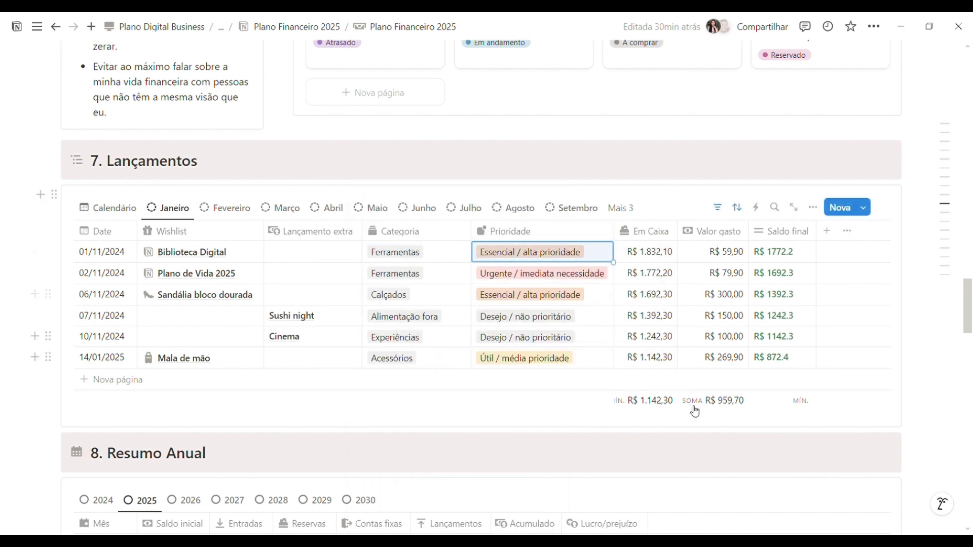
pyautogui.click(937, 405)
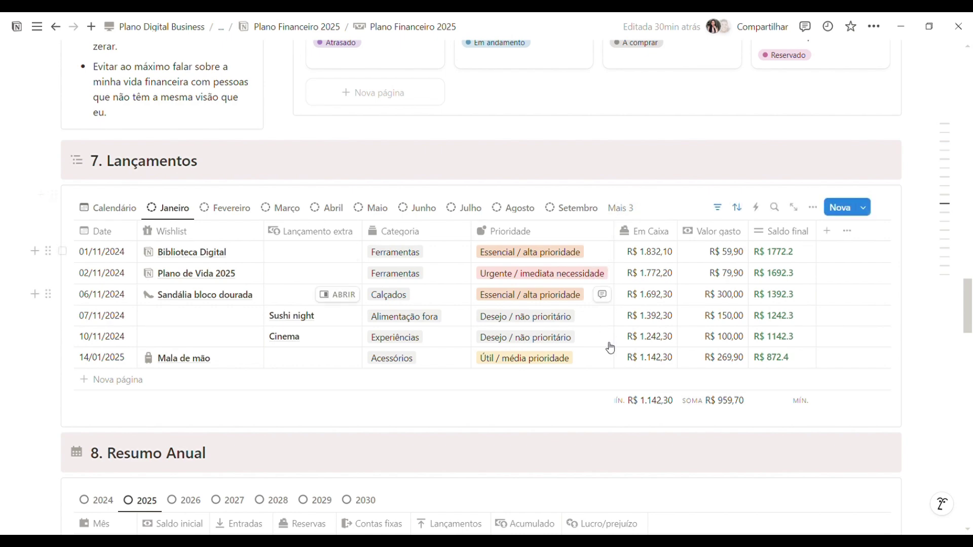
# Compare Janeiro's Em Caixa amount in Resumo Mensal with the Em Caixa of the first Lançamentos entry
pyautogui.scroll(7, 585, 327)
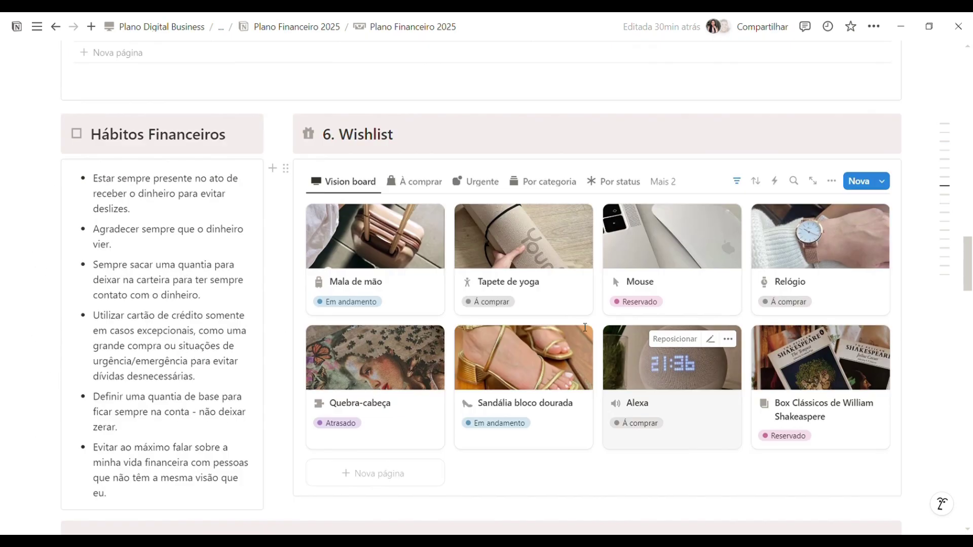
pyautogui.scroll(6, 585, 328)
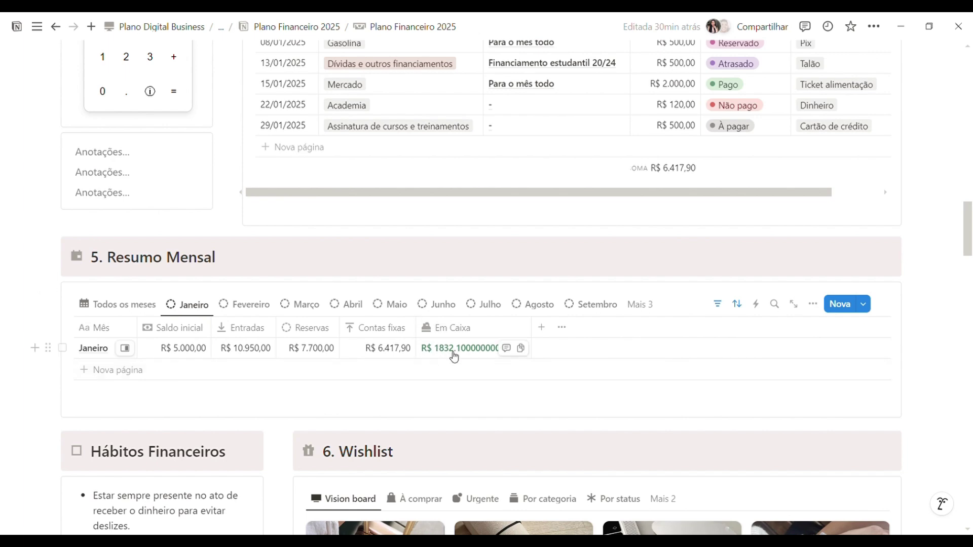
pyautogui.scroll(-13, 474, 304)
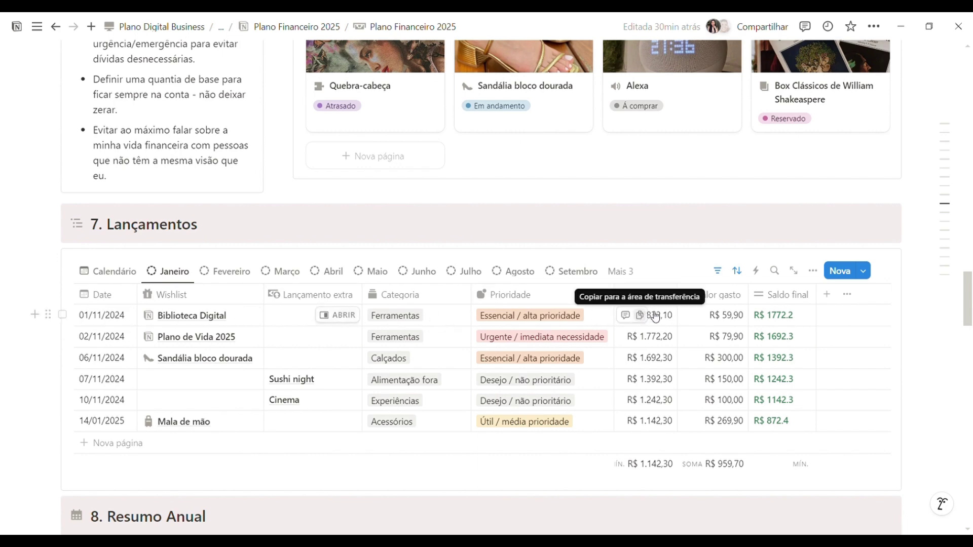
pyautogui.scroll(-1, 669, 315)
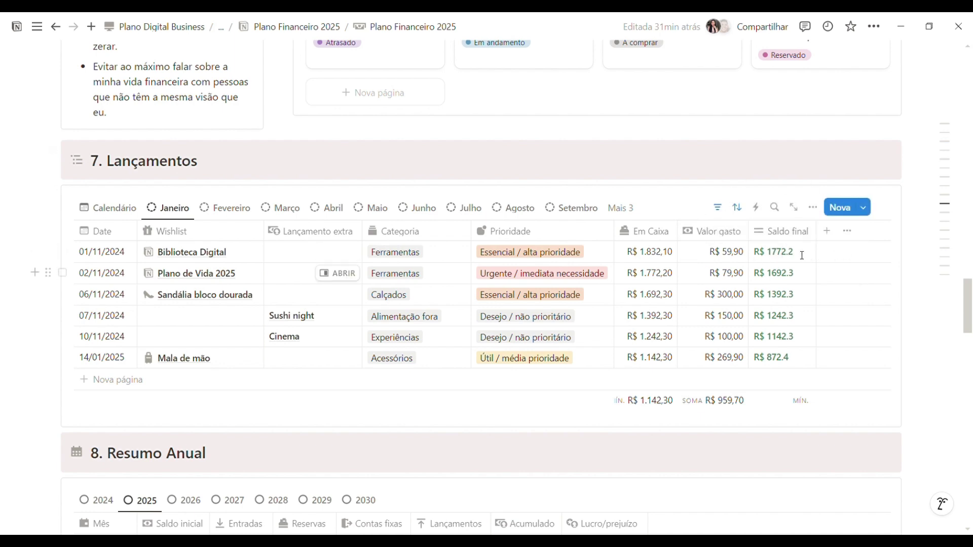
# Inspect the Saldo final formula of the Biblioteca Digital entry and close it unchanged
pyautogui.click(762, 251)
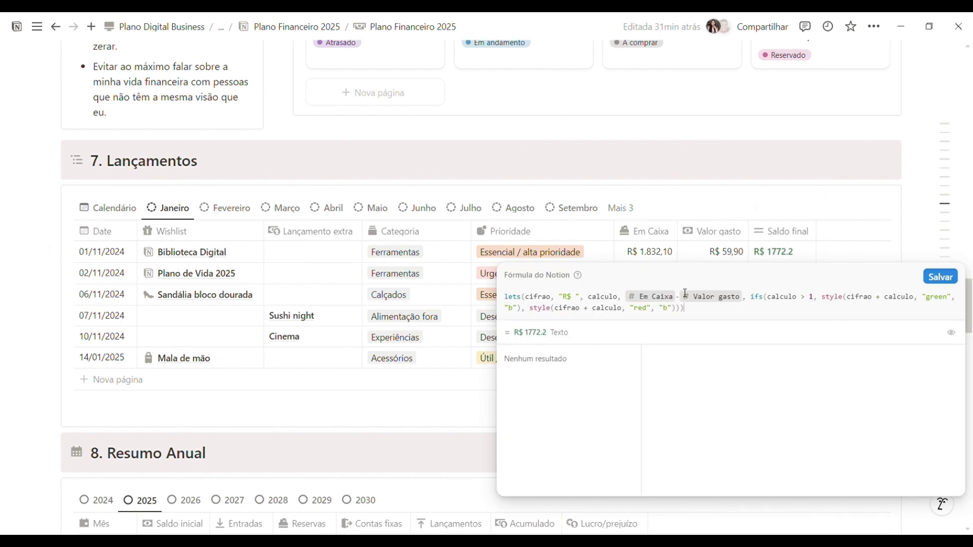
pyautogui.click(940, 277)
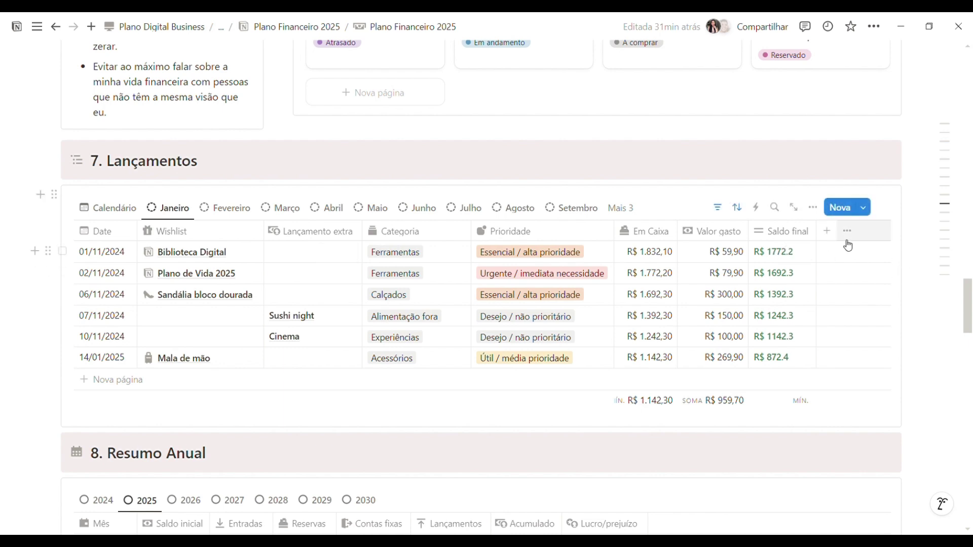
pyautogui.click(806, 253)
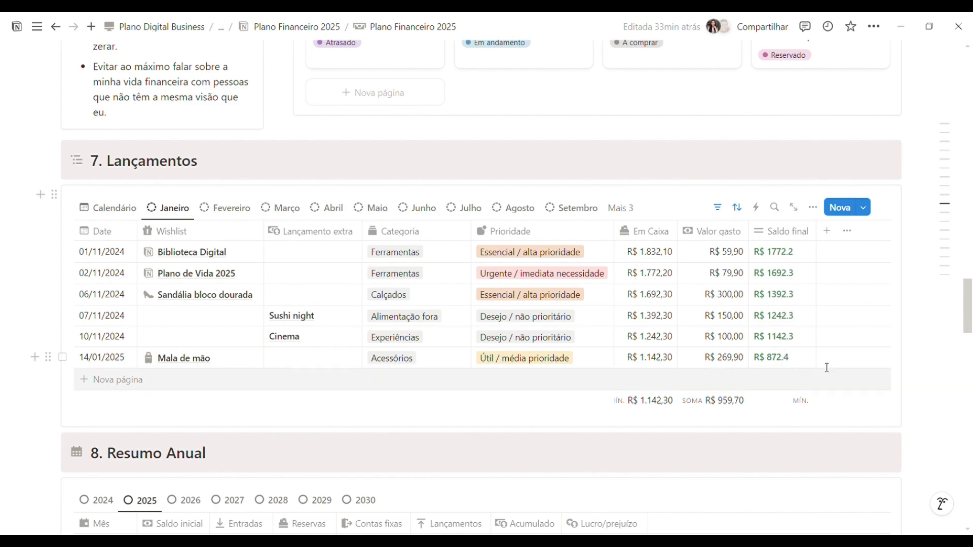
# Examine the 2025 Resumo Anual table alongside Janeiro's Lançamentos balances
pyautogui.scroll(-4, 852, 299)
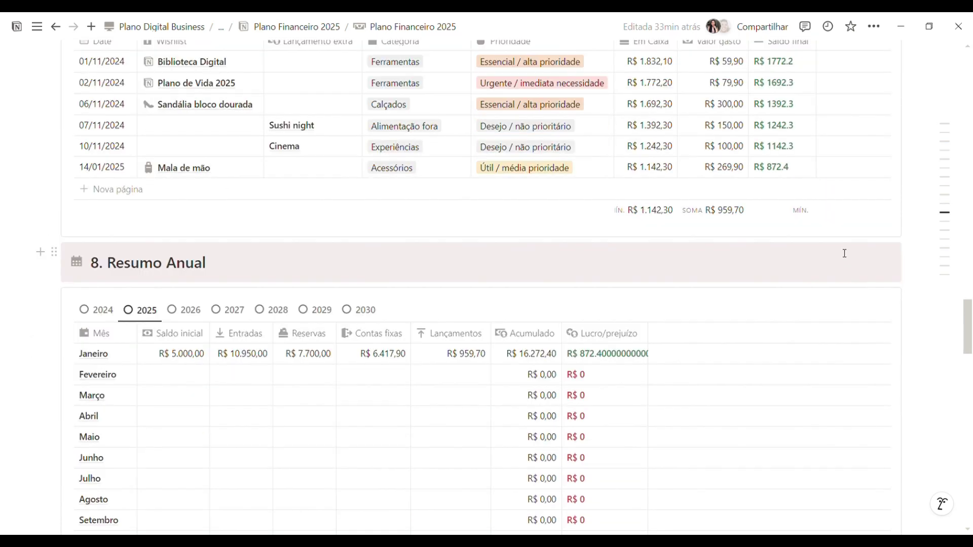
pyautogui.scroll(1, 727, 290)
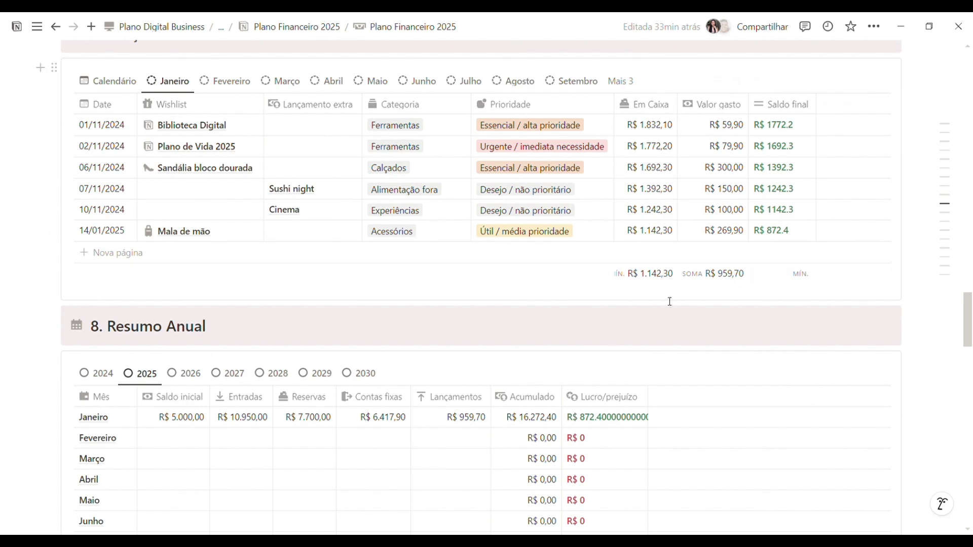
pyautogui.scroll(1, 677, 303)
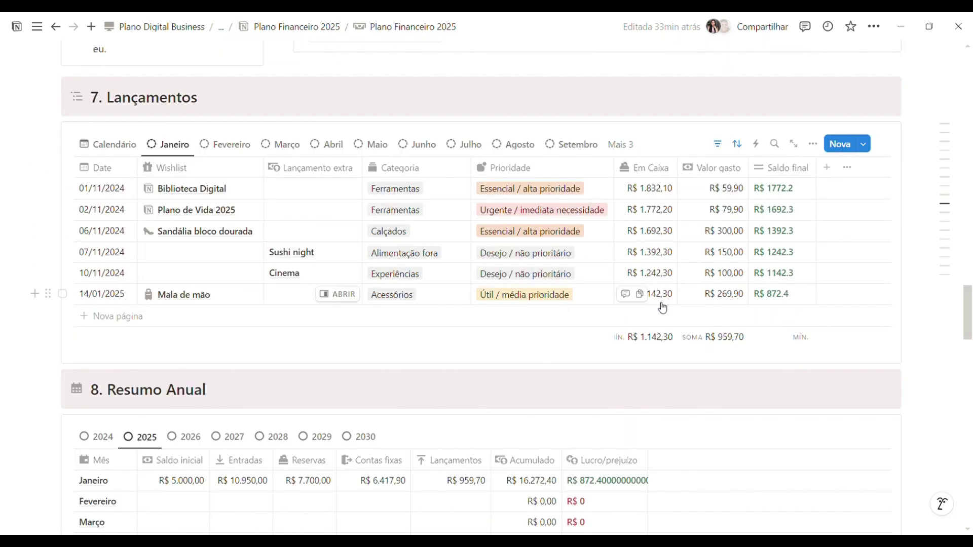
pyautogui.moveTo(970, 316); pyautogui.dragTo(970, 356)
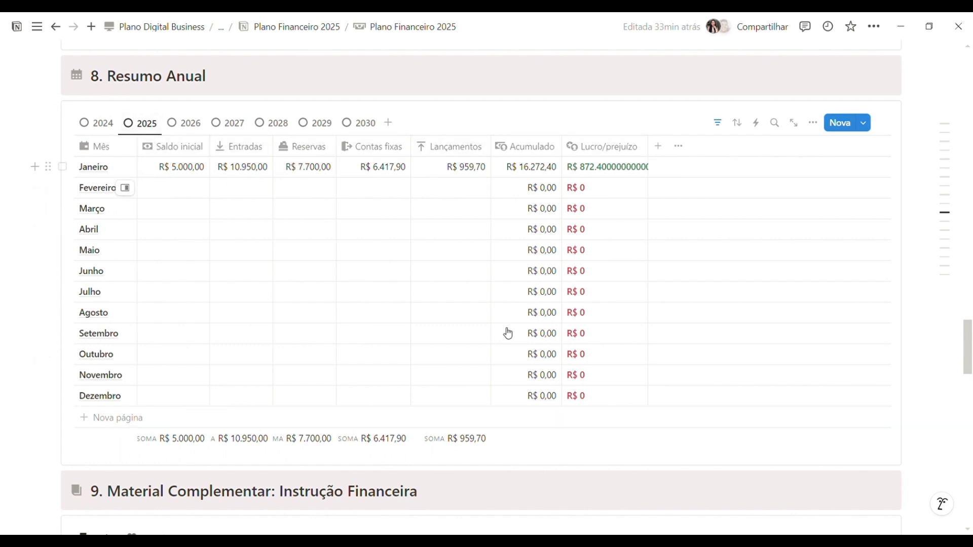
pyautogui.scroll(1, 376, 368)
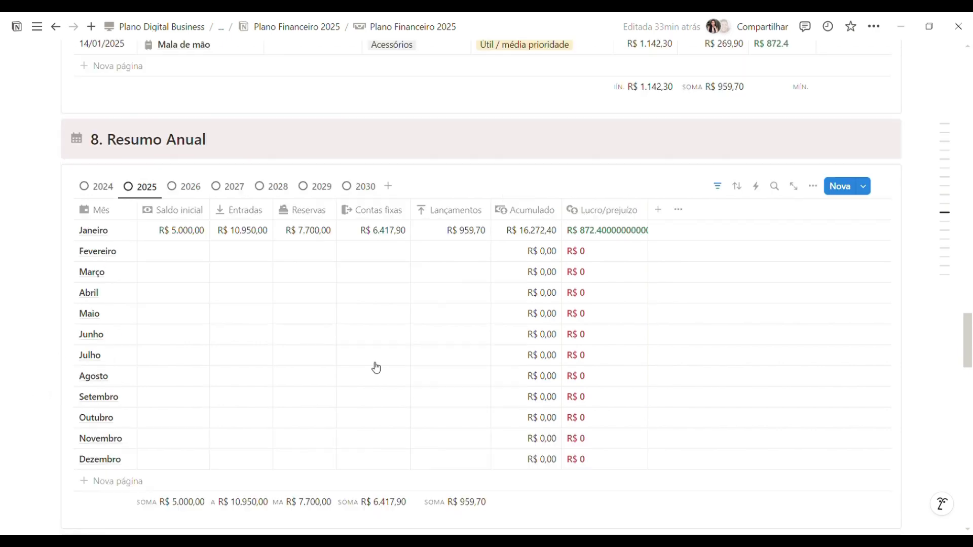
pyautogui.scroll(2, 252, 339)
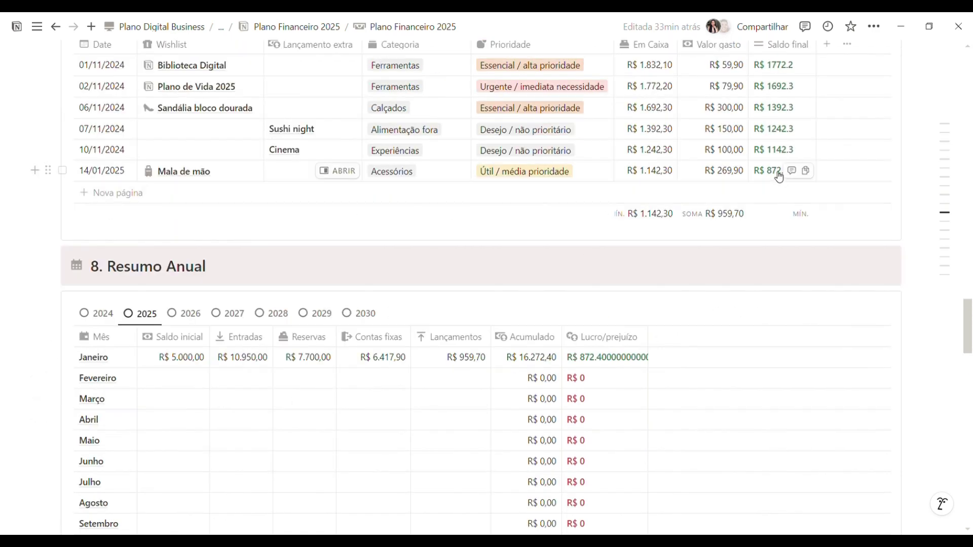
# Copy the Mala de mão entry's Saldo final, R$ 872.4, into Fevereiro's Saldo inicial in the 2025 Resumo Anual
pyautogui.click(806, 171)
pyautogui.scroll(-1, 205, 367)
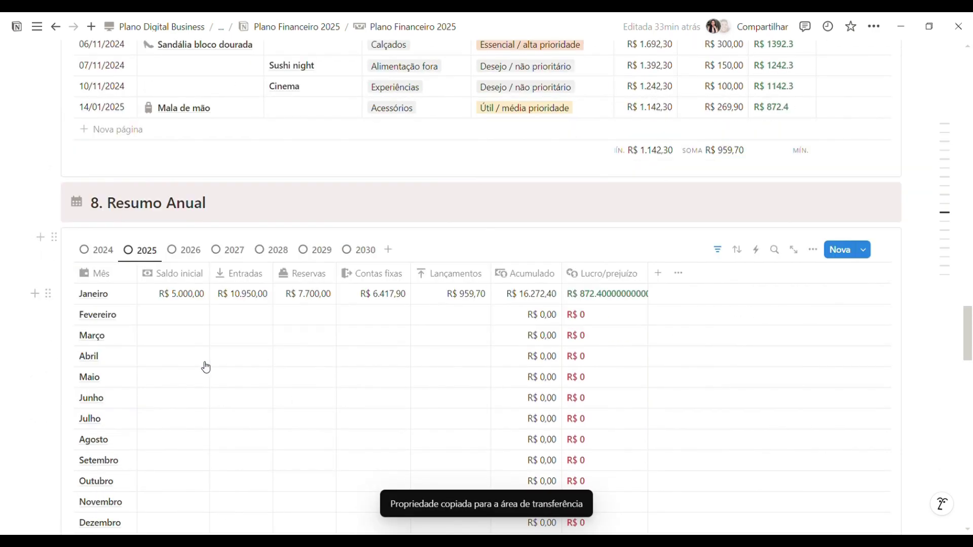
pyautogui.click(171, 318)
pyautogui.hotkey('ctrl', 'v')
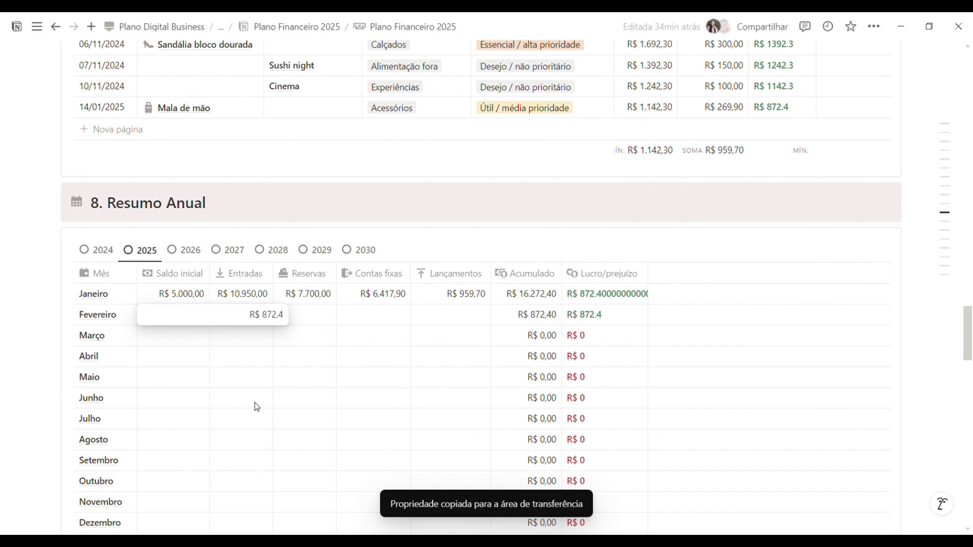
pyautogui.scroll(-1, 244, 259)
pyautogui.click(243, 235)
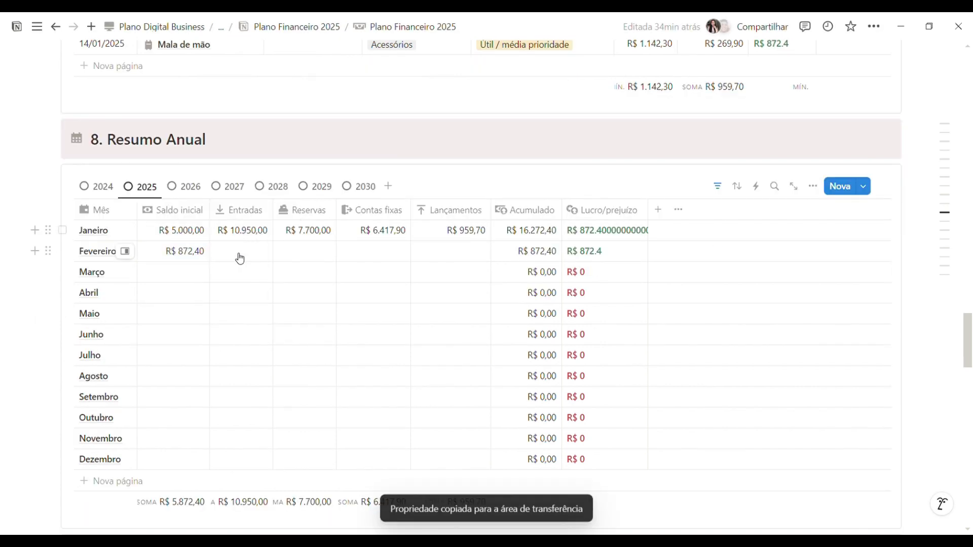
# Copy Janeiro's Entradas of R$ 10.950,00 and Reservas of R$ 7.700,00 into Fevereiro in the 2025 Resumo Anual
pyautogui.click(239, 254)
pyautogui.hotkey('ctrl', 'v')
pyautogui.press('Return')
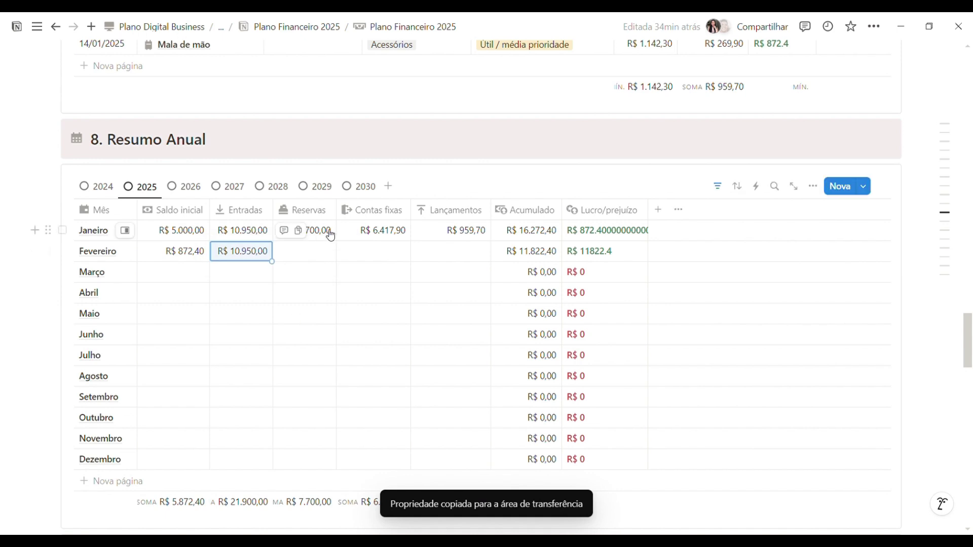
pyautogui.click(298, 231)
pyautogui.click(306, 254)
pyautogui.hotkey('ctrl', 'v')
pyautogui.press('Return')
# Copy Janeiro's Contas fixas of R$ 6.417,90 and Lançamentos of R$ 959,70 into Fevereiro in the 2025 Resumo Anual
pyautogui.click(361, 231)
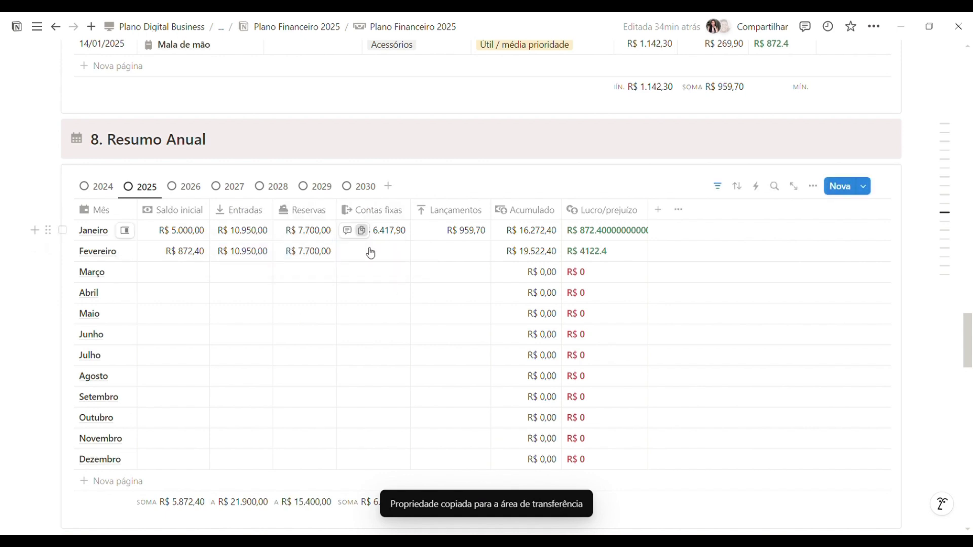
pyautogui.click(371, 253)
pyautogui.hotkey('ctrl', 'v')
pyautogui.press('Return')
pyautogui.click(445, 235)
pyautogui.click(452, 253)
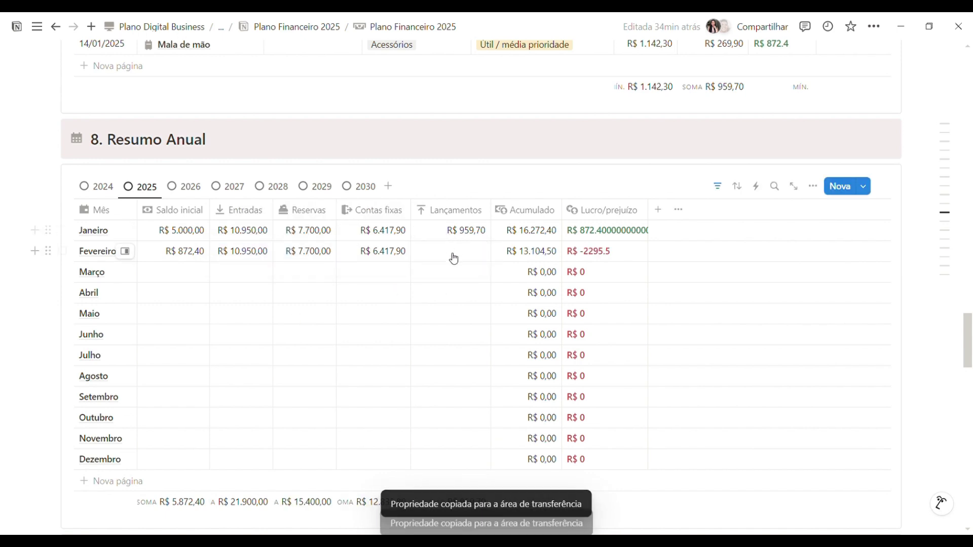
pyautogui.hotkey('ctrl', 'v')
pyautogui.press('Return')
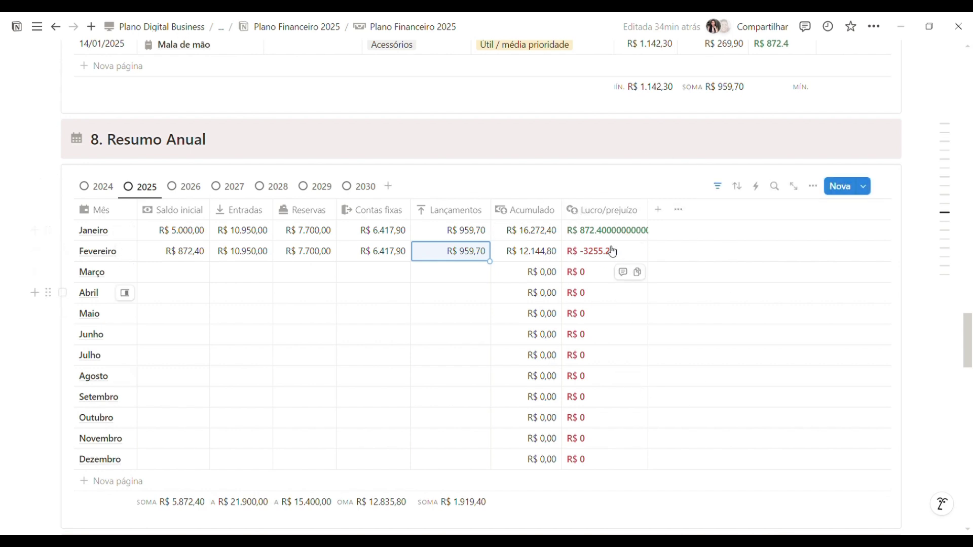
# Examine the 2025 Resumo Anual table and the Material Complementar: Instrução Financeira book gallery beneath it
pyautogui.scroll(-1, 588, 255)
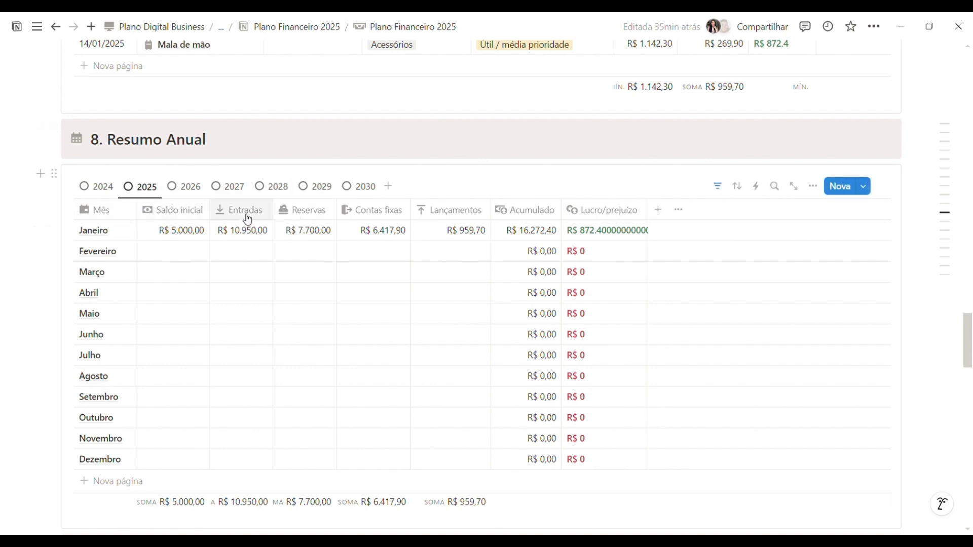
pyautogui.scroll(-1, 246, 215)
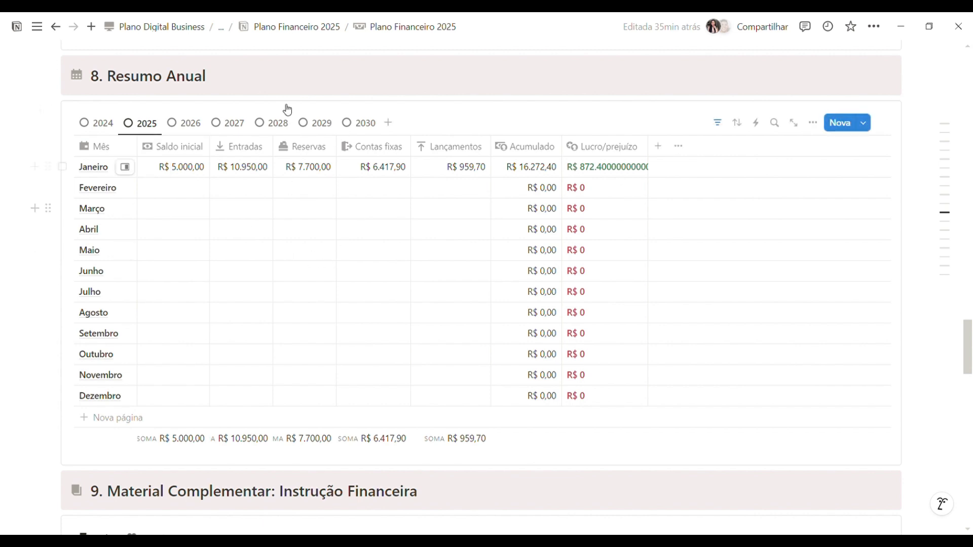
pyautogui.scroll(1, 499, 250)
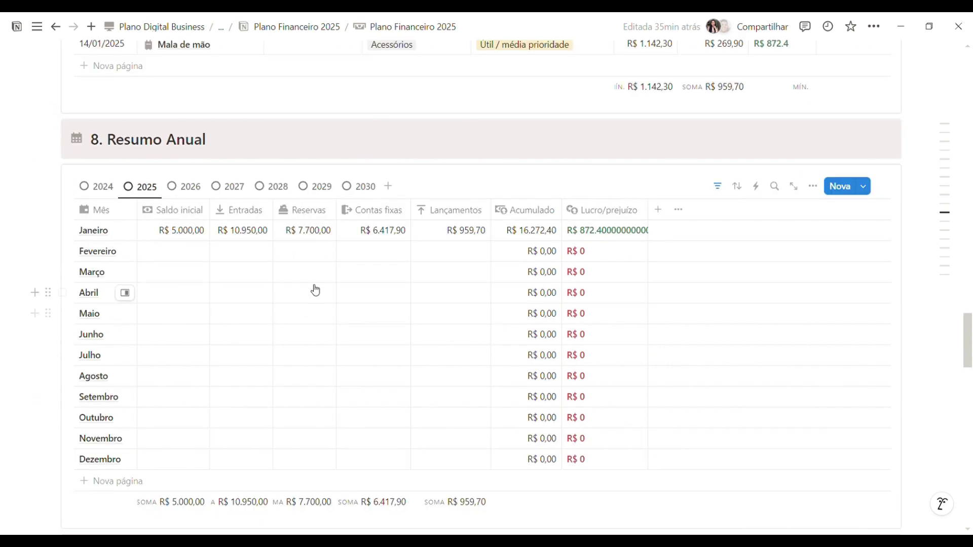
pyautogui.scroll(-3, 413, 257)
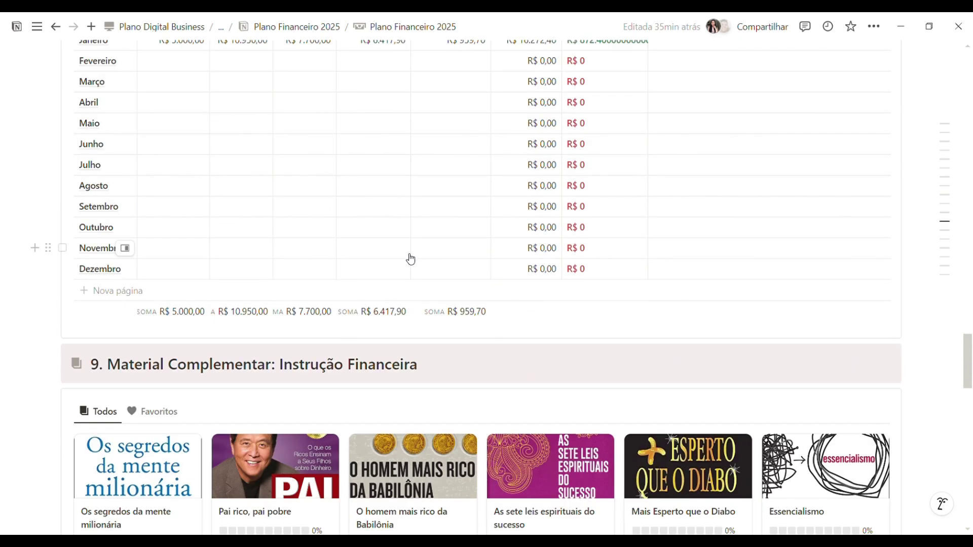
pyautogui.scroll(-4, 527, 228)
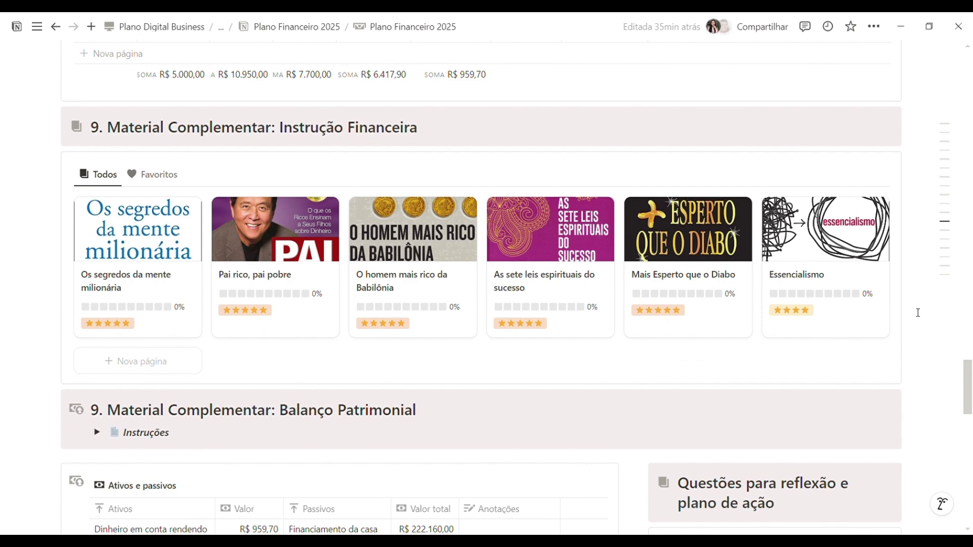
pyautogui.scroll(-1, 913, 316)
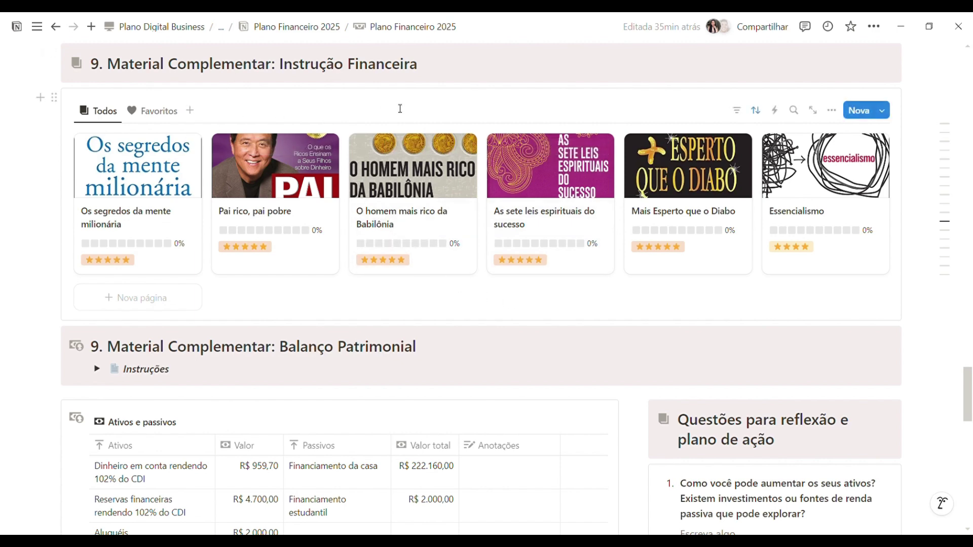
pyautogui.scroll(1, 524, 279)
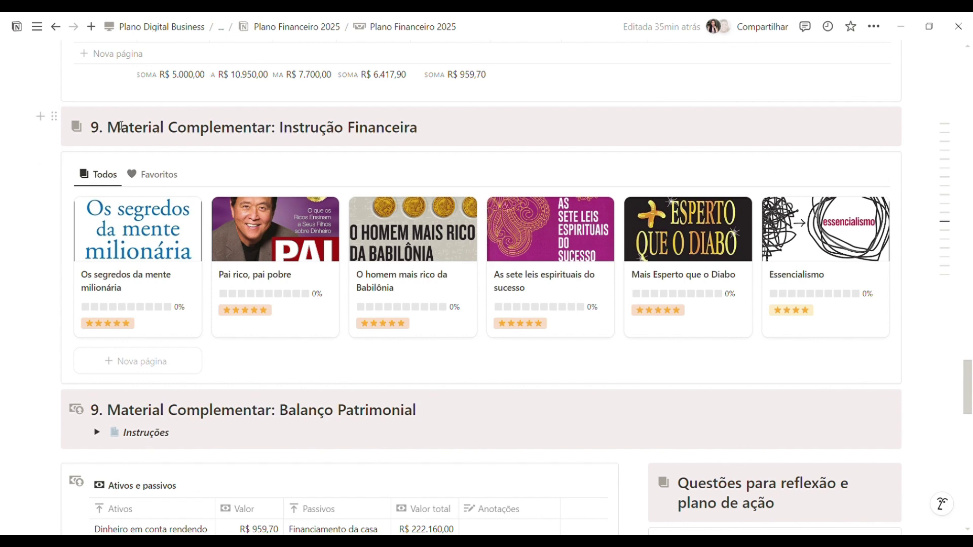
pyautogui.moveTo(171, 131); pyautogui.dragTo(270, 130)
pyautogui.click(273, 129)
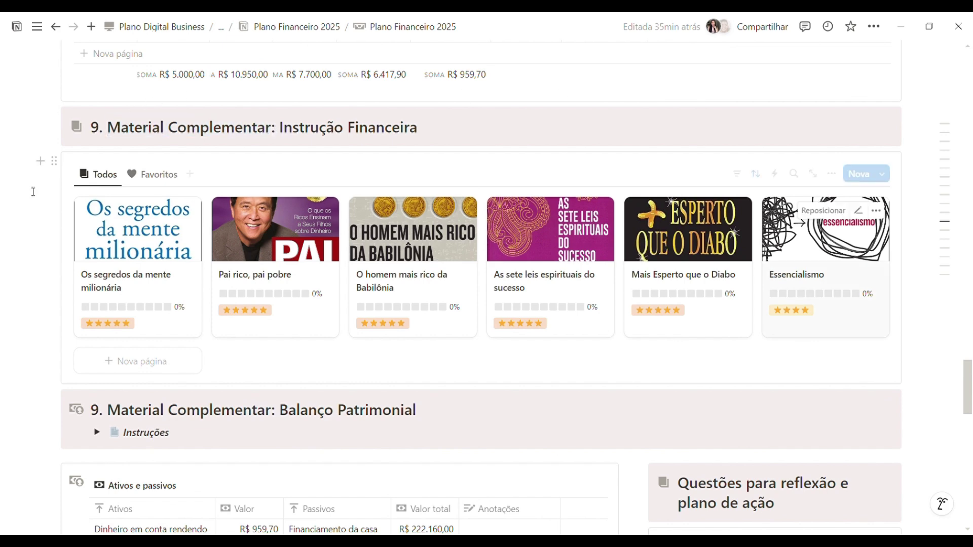
pyautogui.scroll(2, 375, 292)
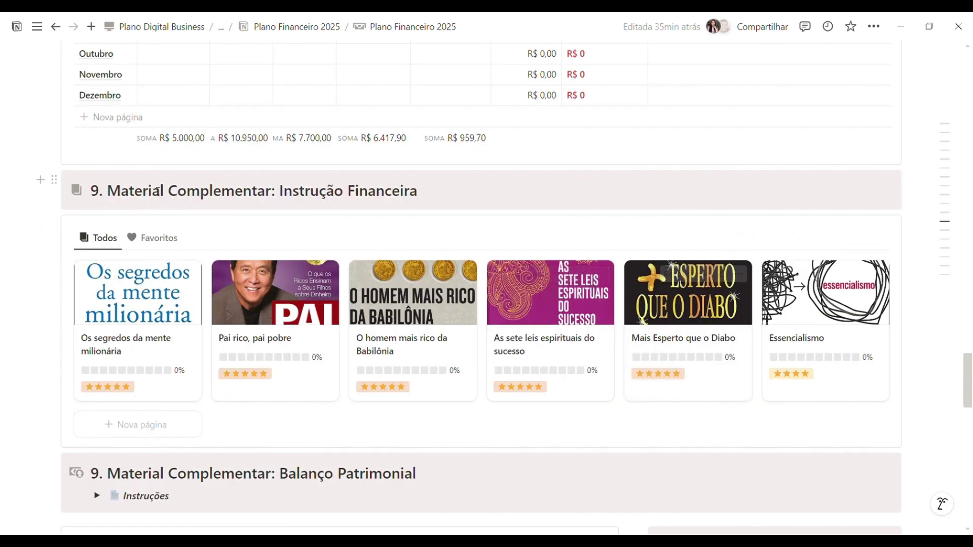
pyautogui.scroll(2, 531, 304)
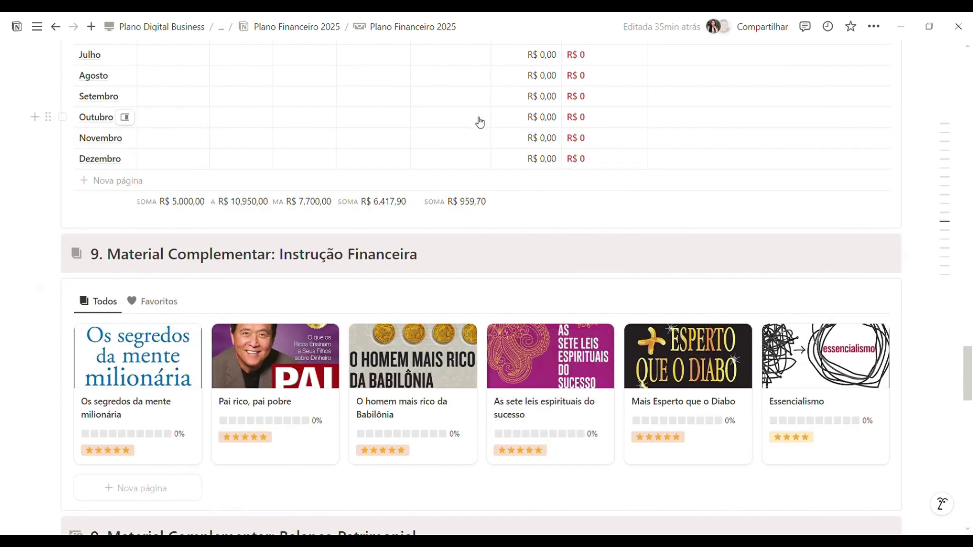
# Examine the Balanço Patrimonial section with its Ativos e passivos table, and return to the Instrução Financeira book gallery
pyautogui.scroll(-7, 475, 220)
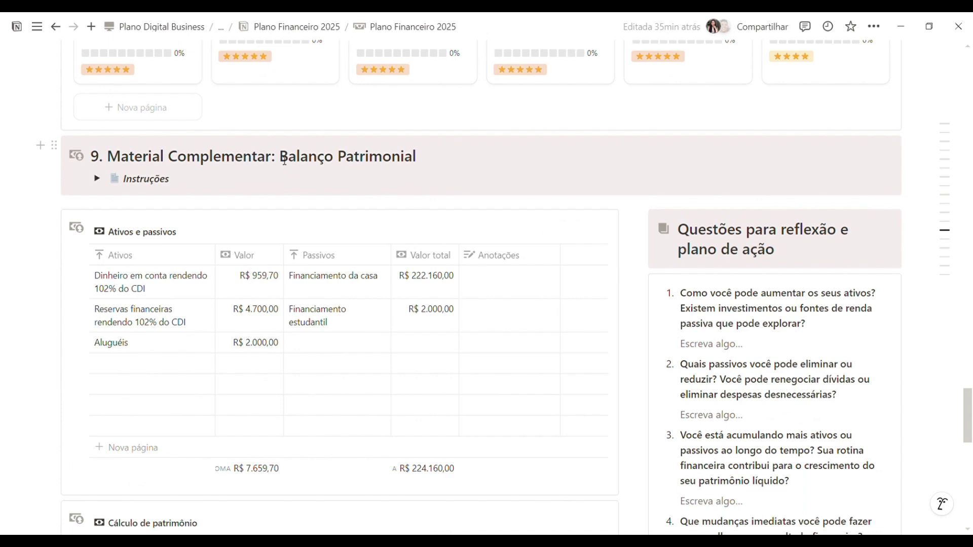
pyautogui.moveTo(294, 161); pyautogui.dragTo(394, 161)
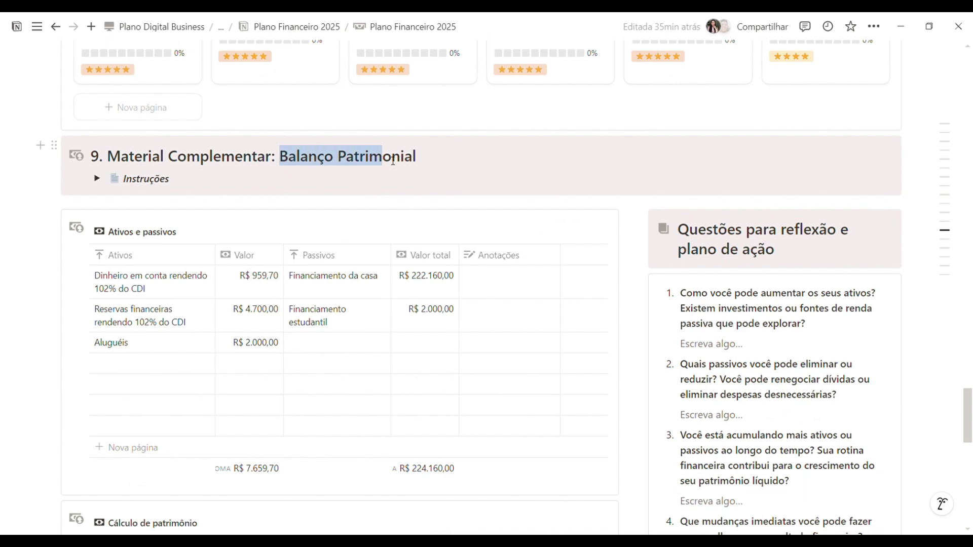
pyautogui.click(420, 161)
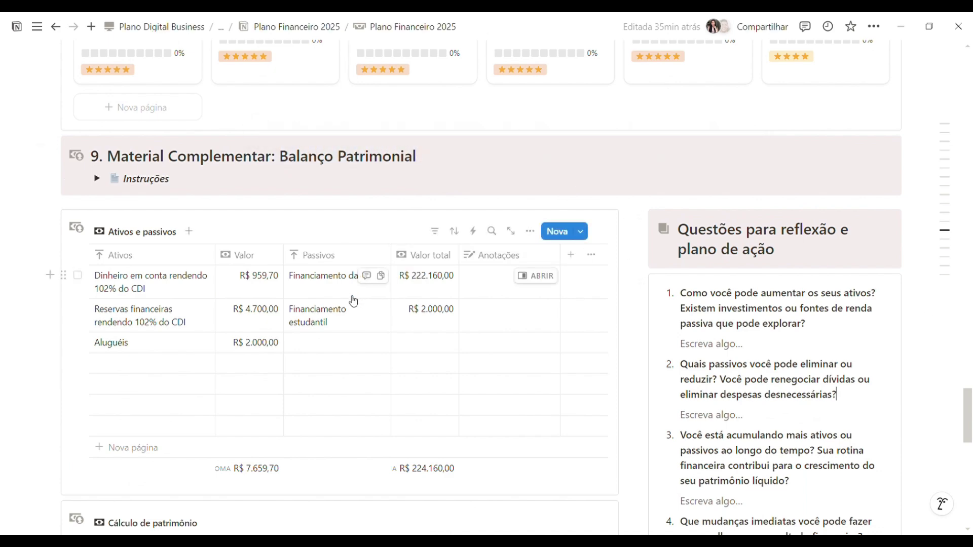
pyautogui.scroll(4, 353, 302)
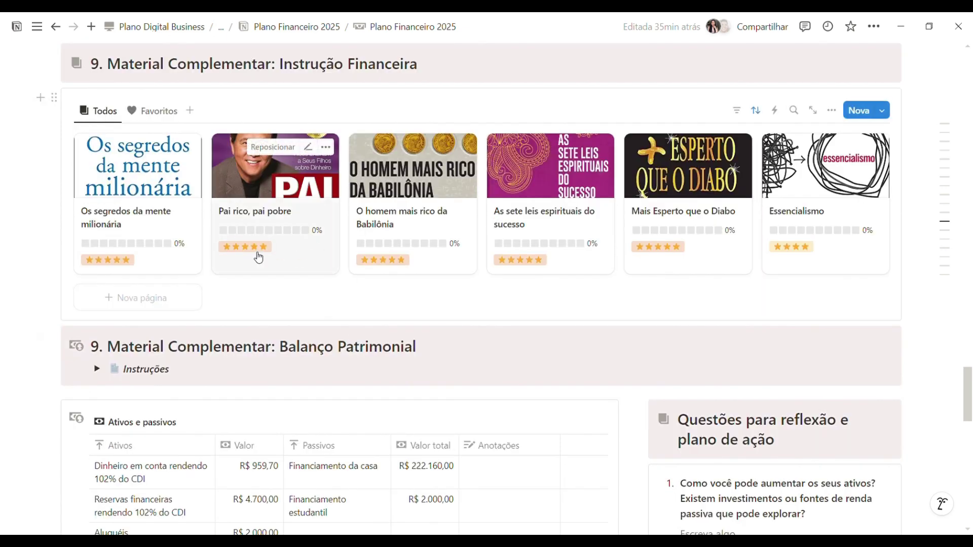
pyautogui.scroll(1, 200, 143)
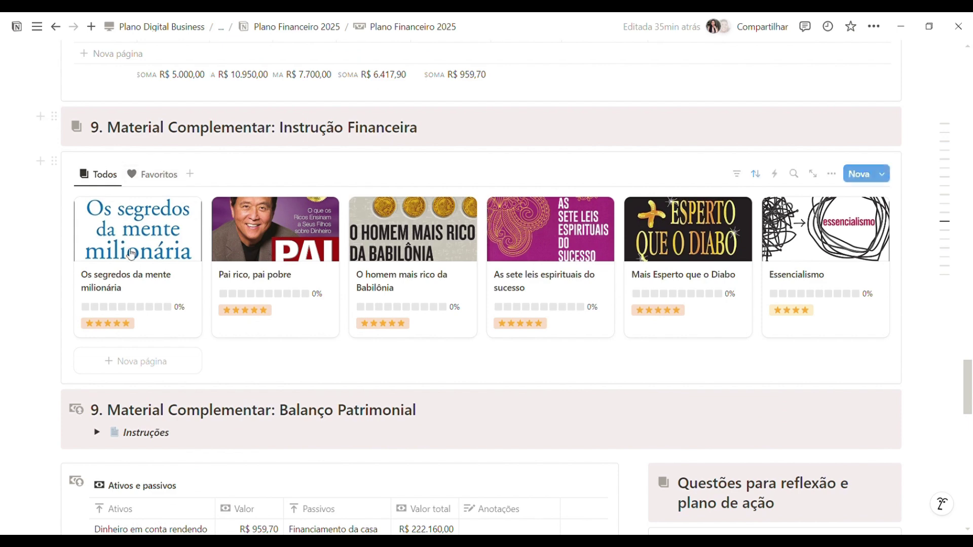
pyautogui.scroll(1, 756, 200)
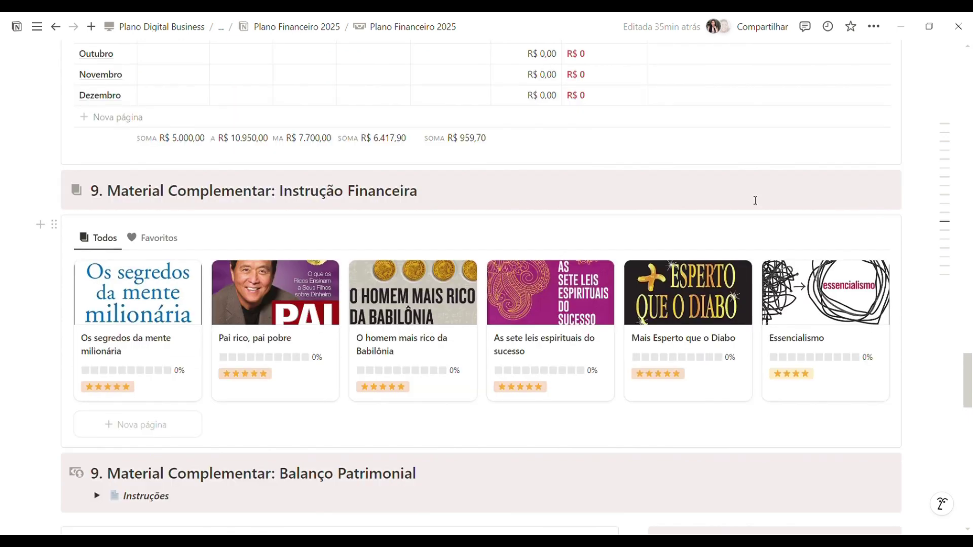
pyautogui.scroll(-1, 154, 299)
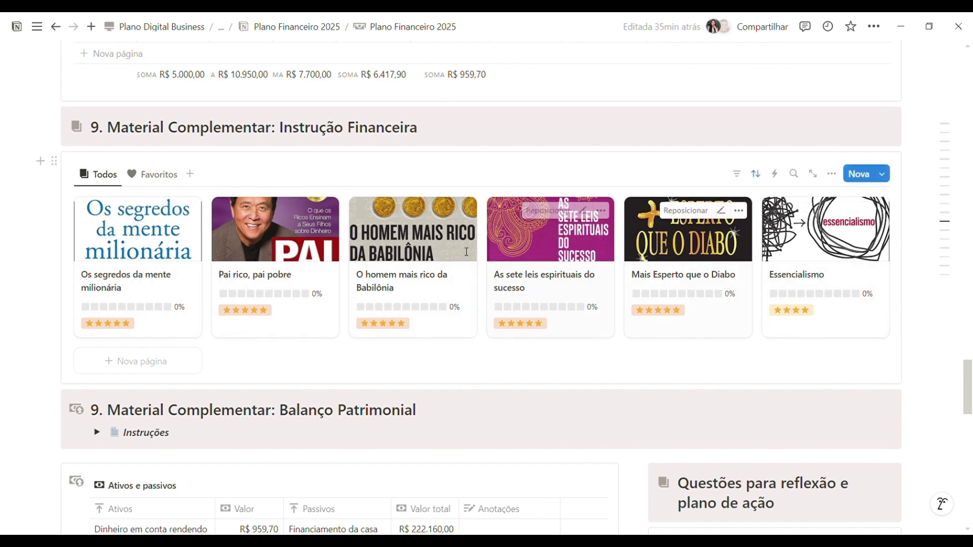
# Open the book entry Os segredos da mente milionária and inspect its Categoria and Formato options without changing them
pyautogui.click(140, 242)
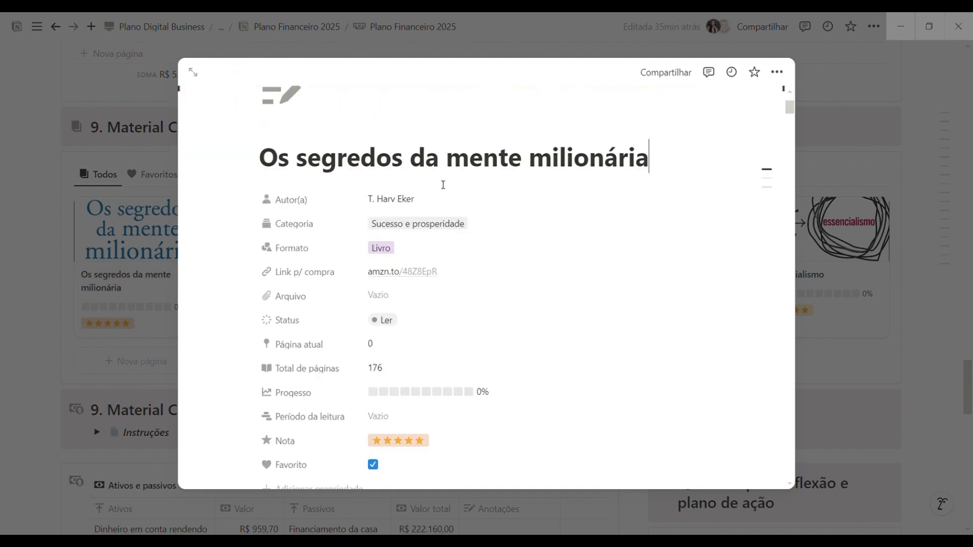
pyautogui.scroll(-1, 329, 372)
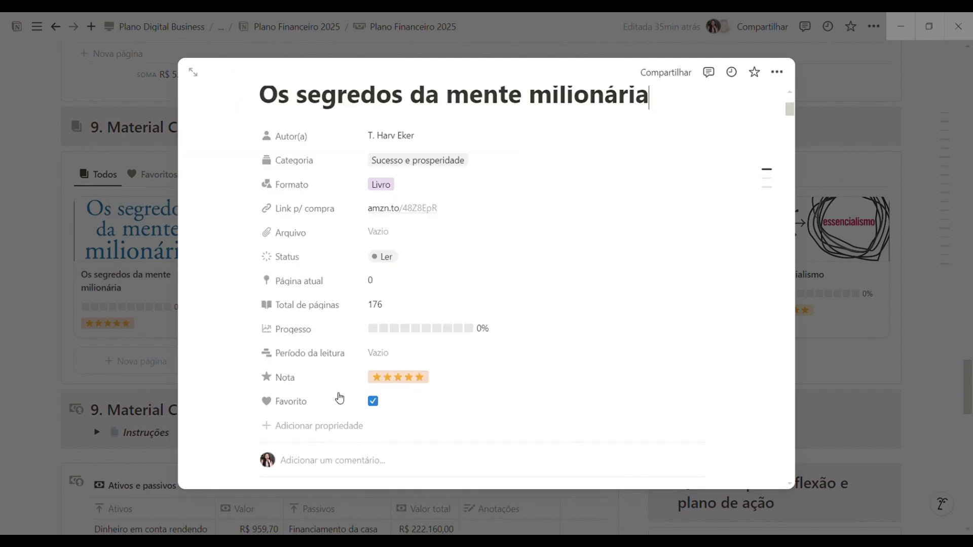
pyautogui.click(517, 162)
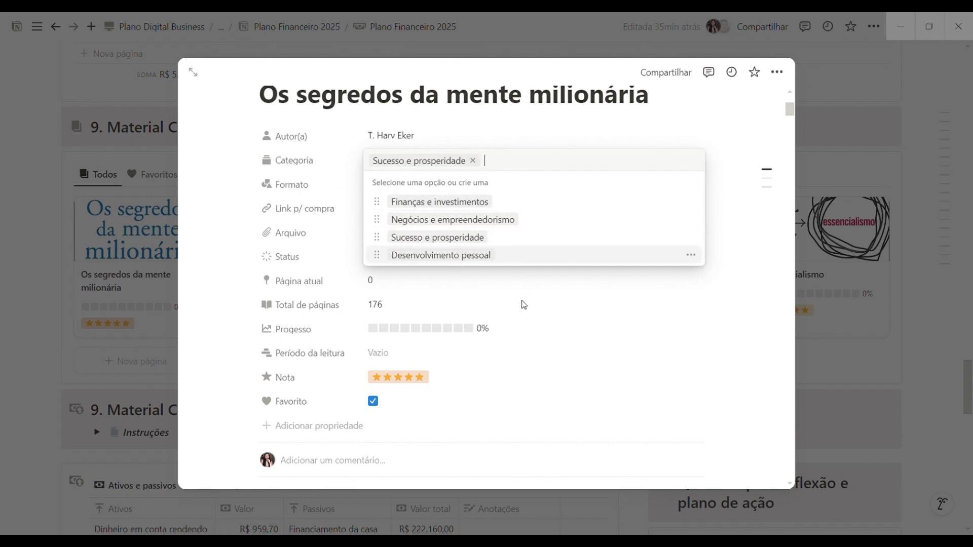
pyautogui.click(468, 128)
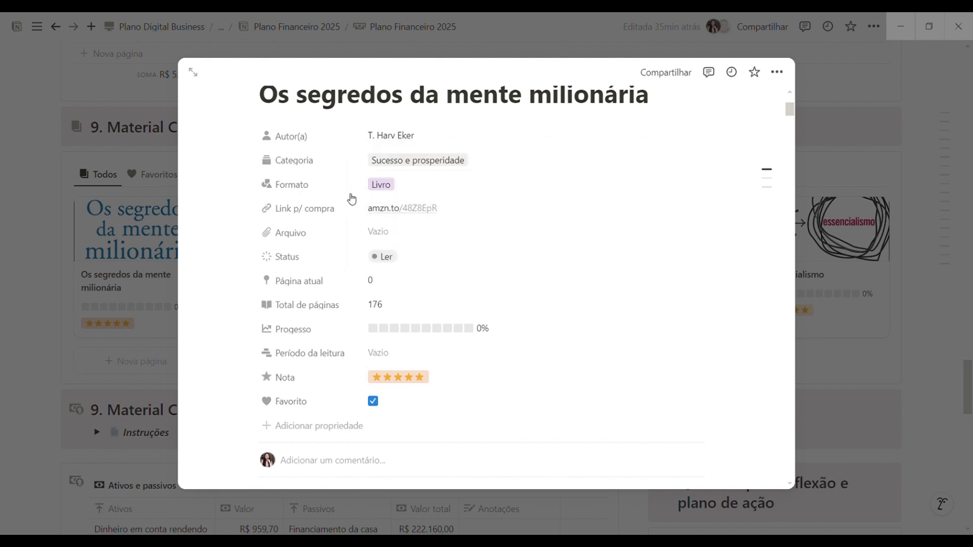
pyautogui.click(427, 190)
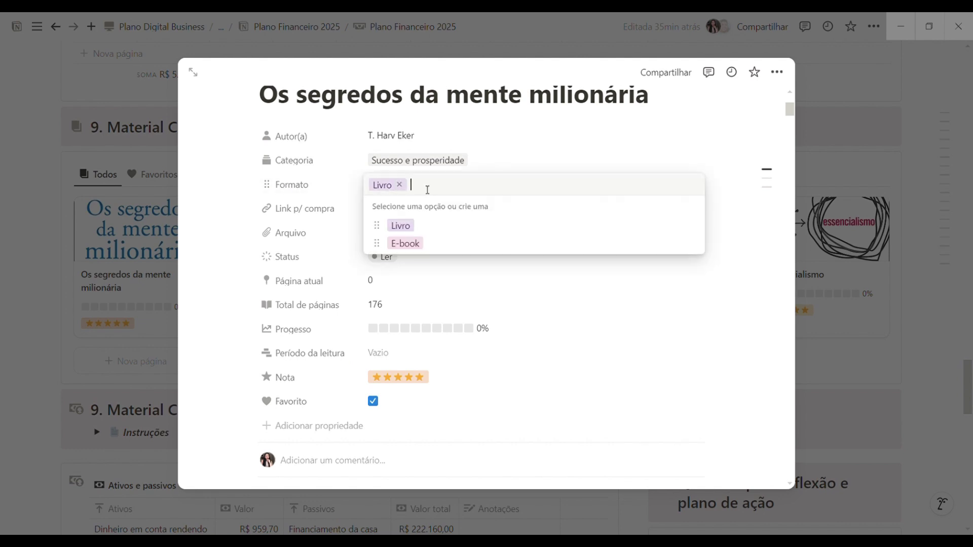
pyautogui.click(461, 278)
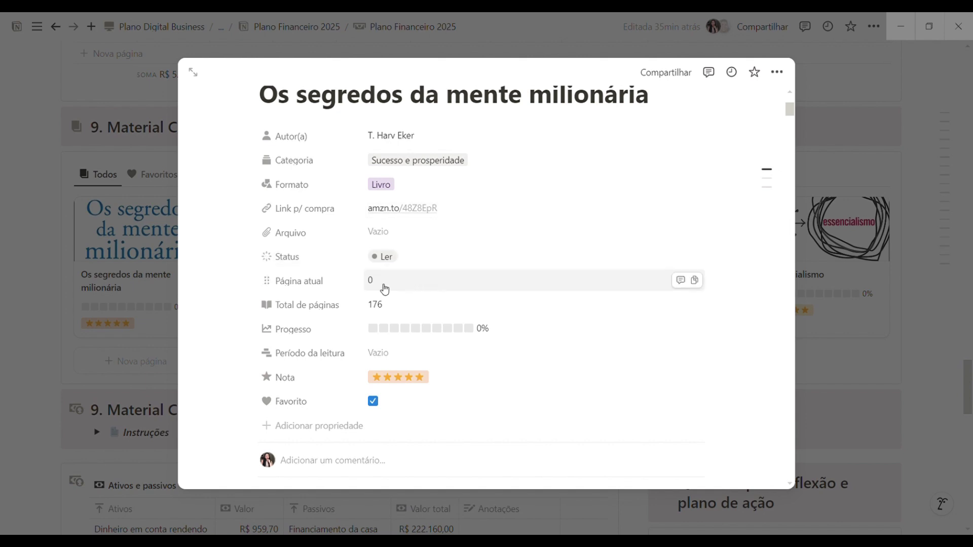
# Try a Página atual of 150 in the Os segredos da mente milionária entry to check its reading progress, and undo it
pyautogui.click(428, 283)
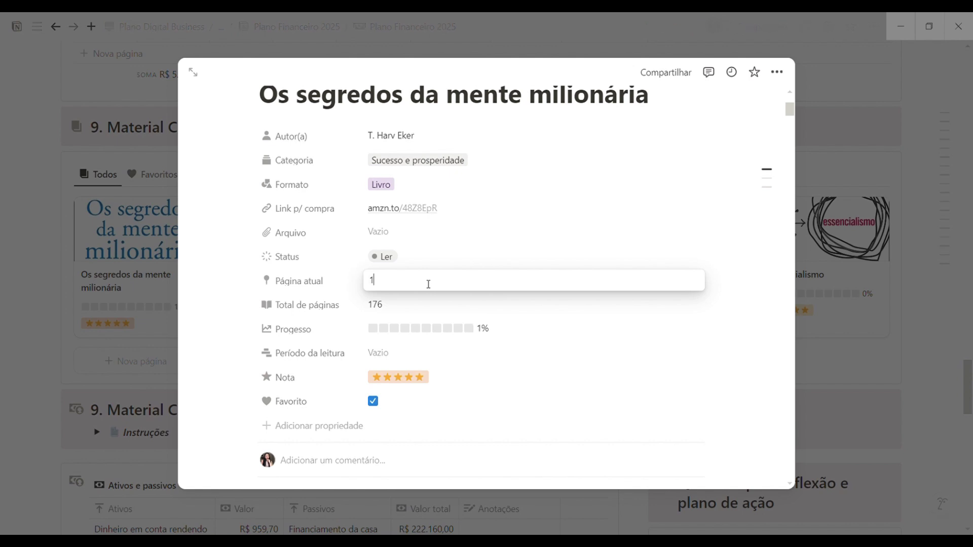
pyautogui.write('150')
pyautogui.press('Return')
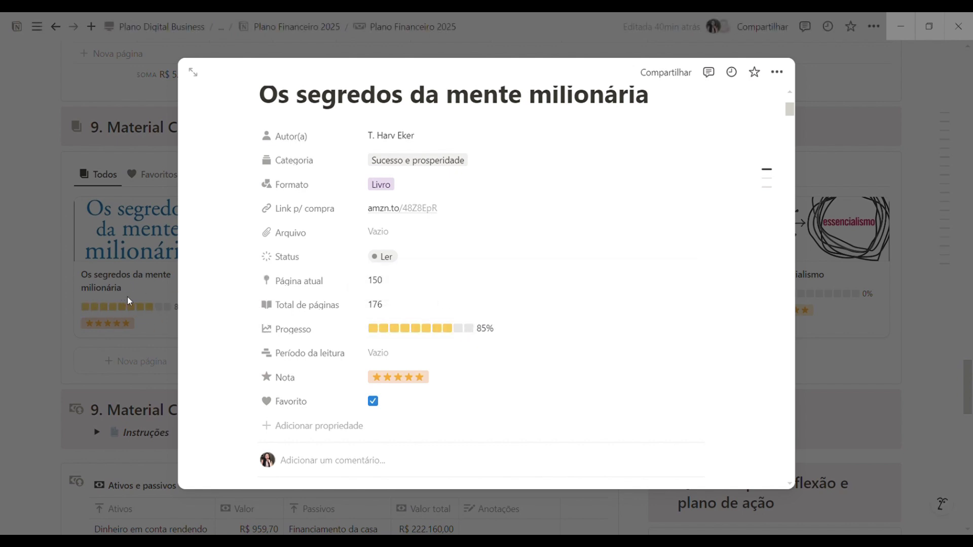
pyautogui.hotkey('ctrl', 'z')
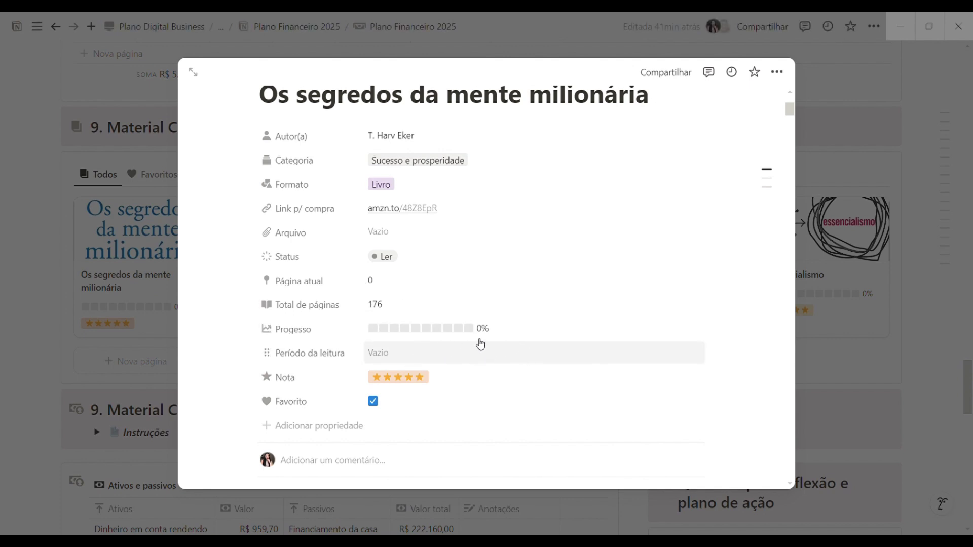
pyautogui.click(136, 304)
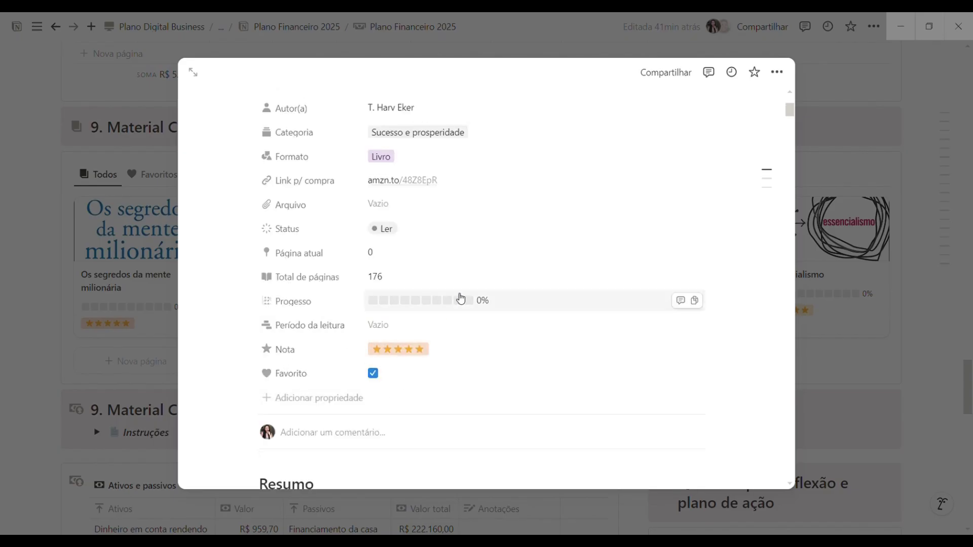
# Skim the notes of Os segredos da mente milionária and the Resumo of O homem mais rico da Babilônia, closing both entries
pyautogui.scroll(-20, 461, 299)
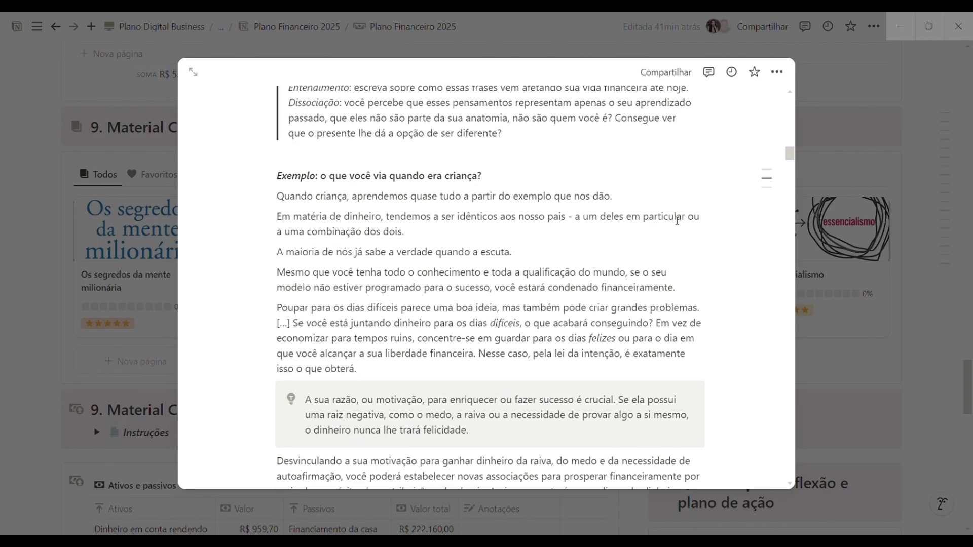
pyautogui.moveTo(787, 161); pyautogui.dragTo(790, 458)
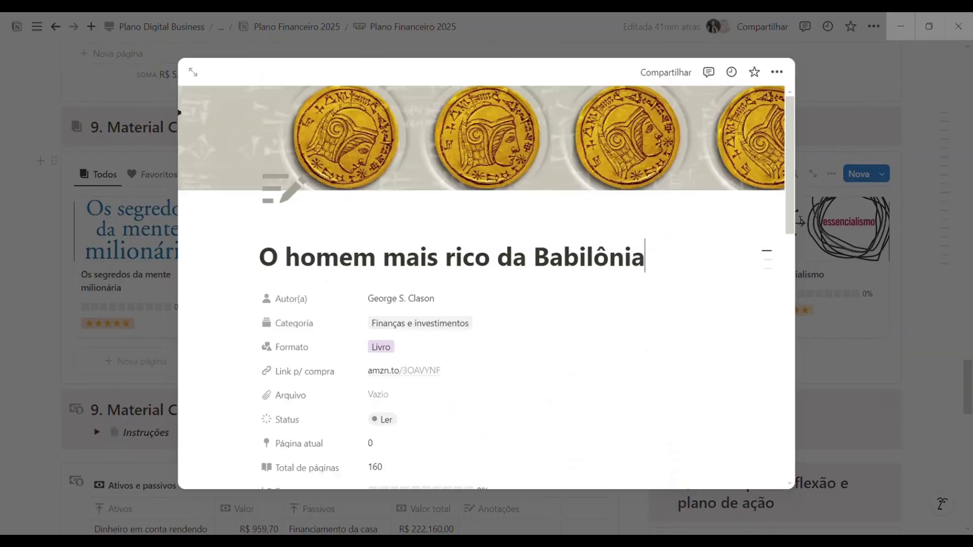
pyautogui.scroll(-15, 789, 370)
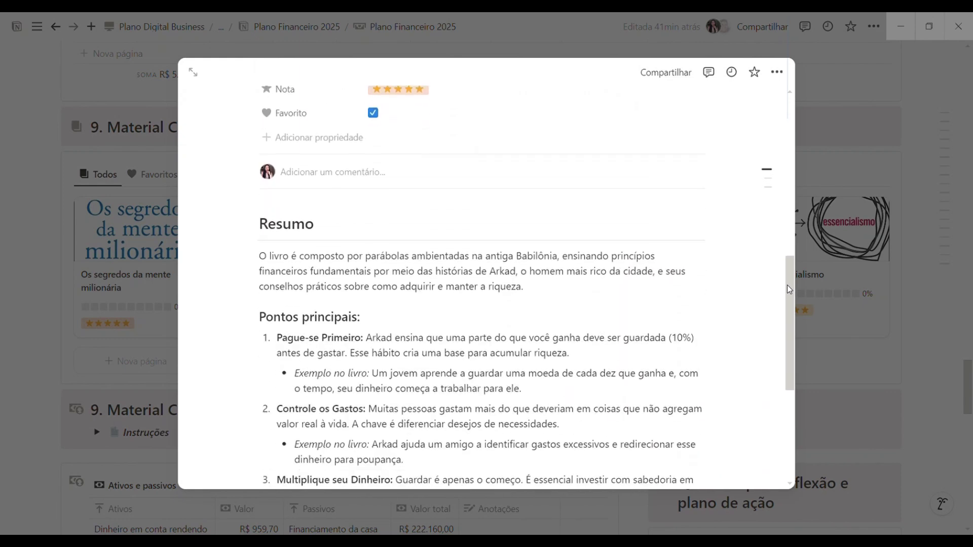
pyautogui.click(873, 420)
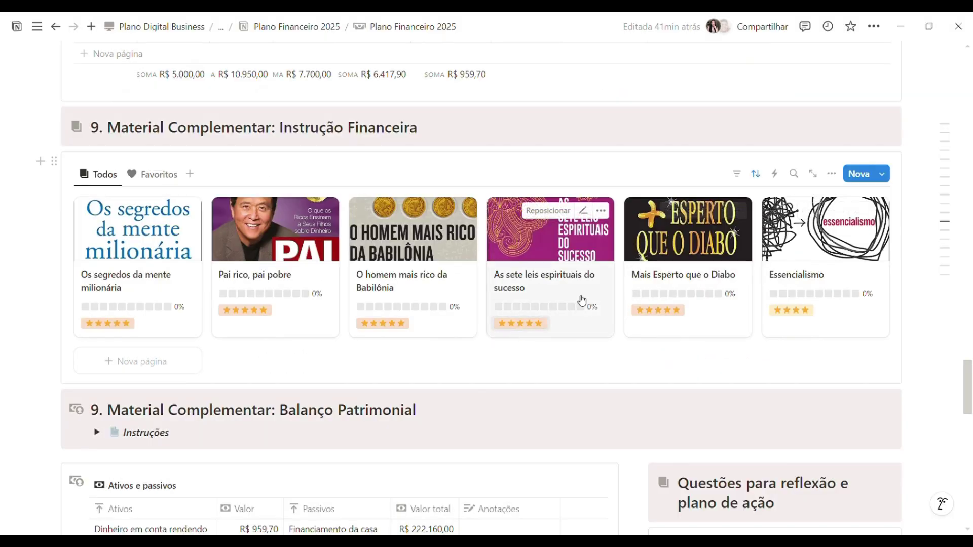
# Open the book entry As sete leis espirituais do sucesso, skim its Pontos principais and Atividade sugerida, and close it
pyautogui.click(514, 273)
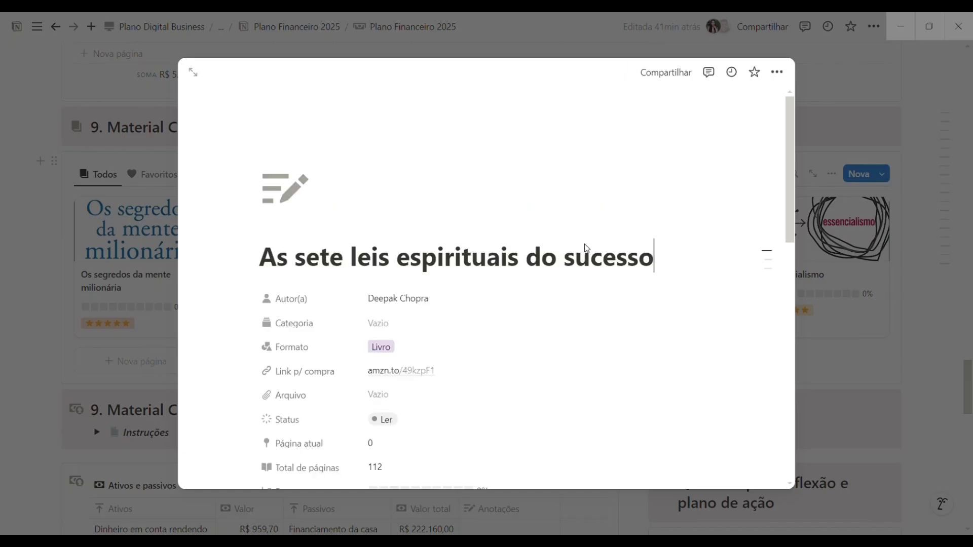
pyautogui.scroll(-5, 593, 310)
pyautogui.scroll(-5, 594, 310)
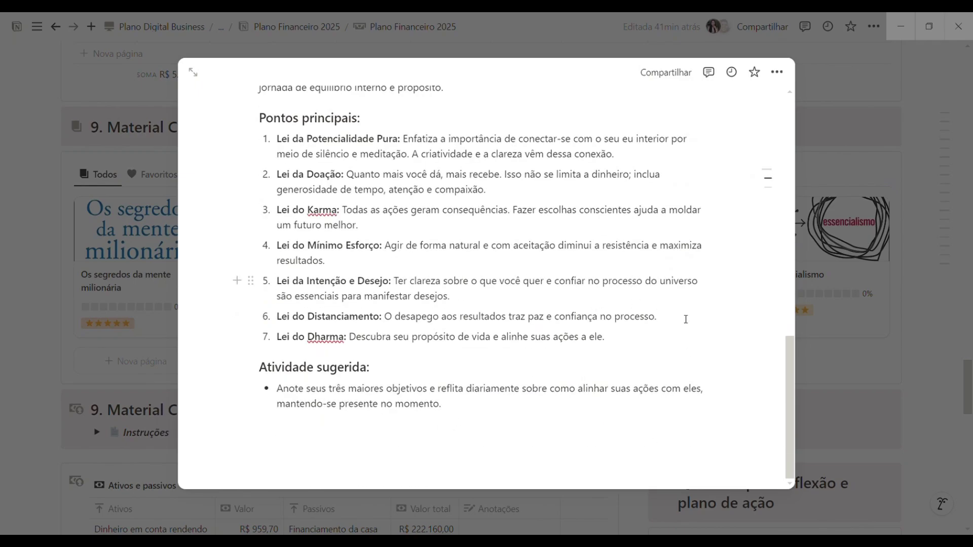
pyautogui.scroll(3, 685, 319)
pyautogui.click(835, 341)
# Open the book entry Mais Esperto que o Diabo, skim its properties and Pontos principais, and close it
pyautogui.click(702, 257)
pyautogui.scroll(-6, 642, 266)
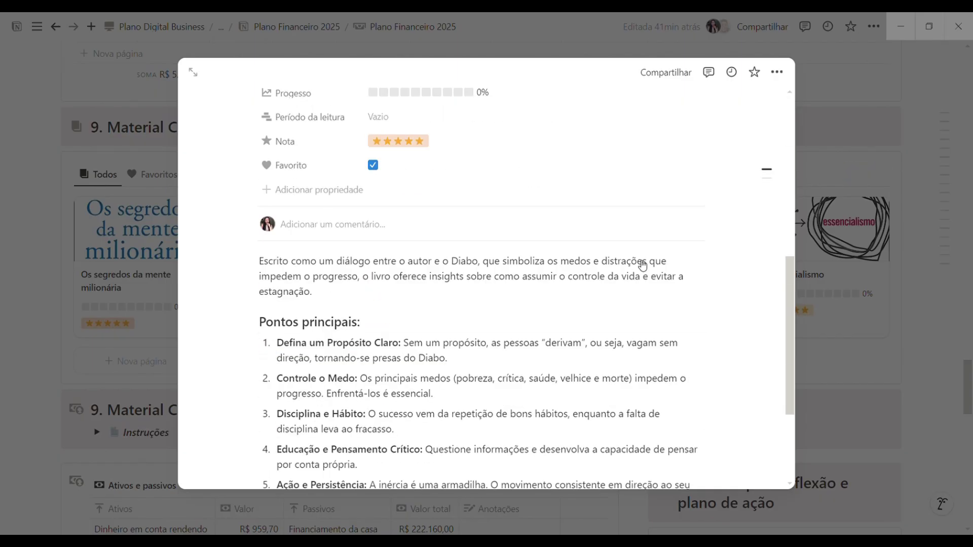
pyautogui.scroll(-3, 642, 265)
pyautogui.click(842, 351)
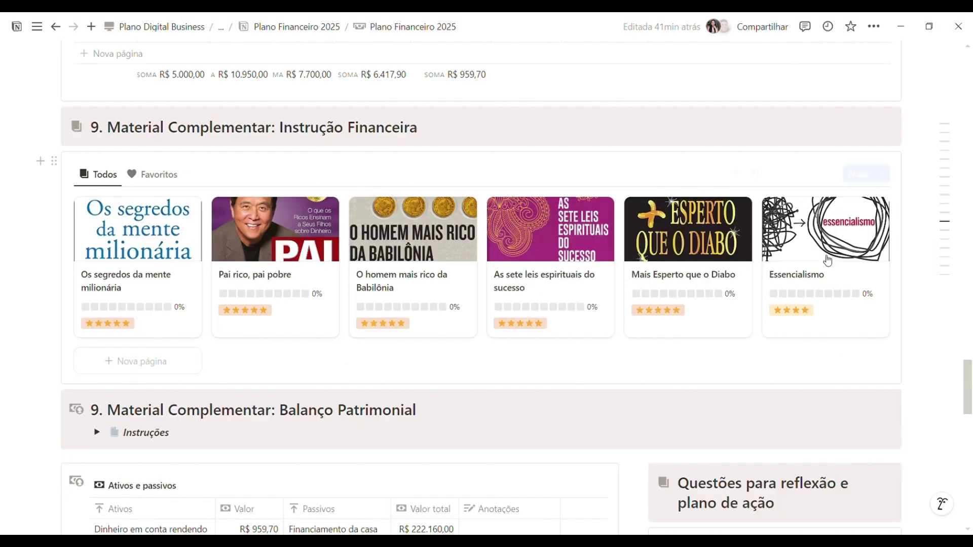
# Open the book entry Essencialismo, skim its summary and Atividade sugerida, and close it
pyautogui.click(810, 250)
pyautogui.scroll(-3, 639, 271)
pyautogui.scroll(-5, 639, 271)
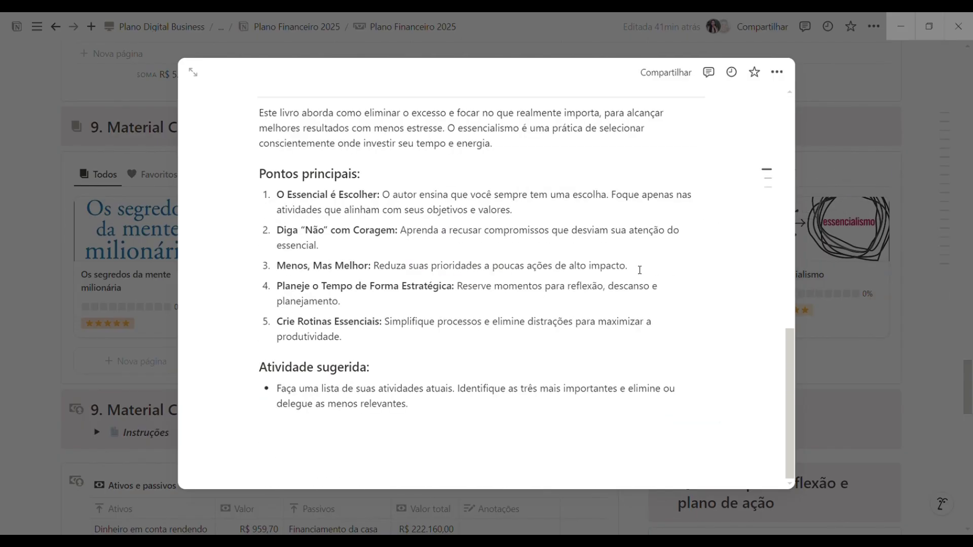
pyautogui.scroll(4, 639, 271)
pyautogui.click(159, 186)
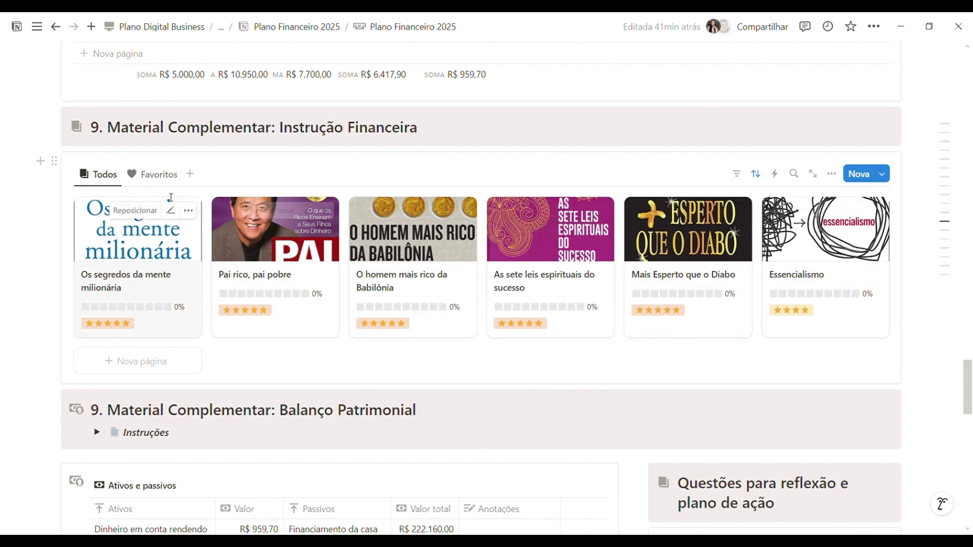
# Show the Favoritos view of the book gallery and check the Favorito property in the Pai rico, pai pobre entry
pyautogui.click(152, 174)
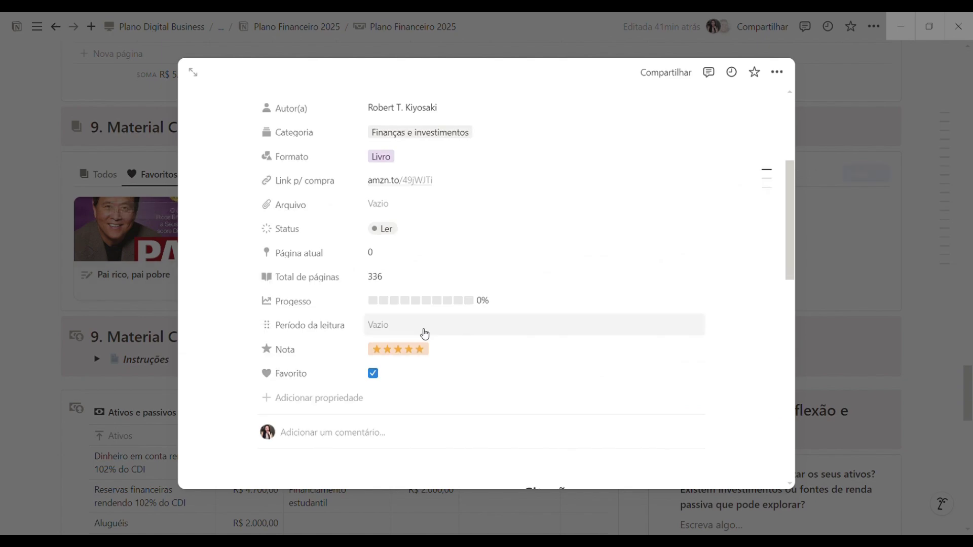
pyautogui.click(402, 381)
pyautogui.click(387, 383)
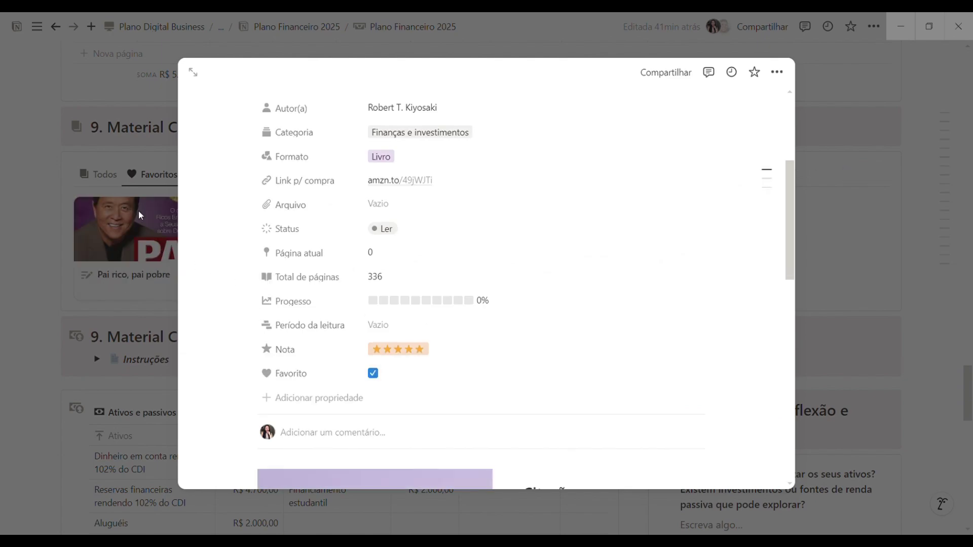
pyautogui.click(139, 211)
# Examine the Balanço Patrimonial section with its heading and Ativos e passivos table
pyautogui.scroll(-3, 196, 373)
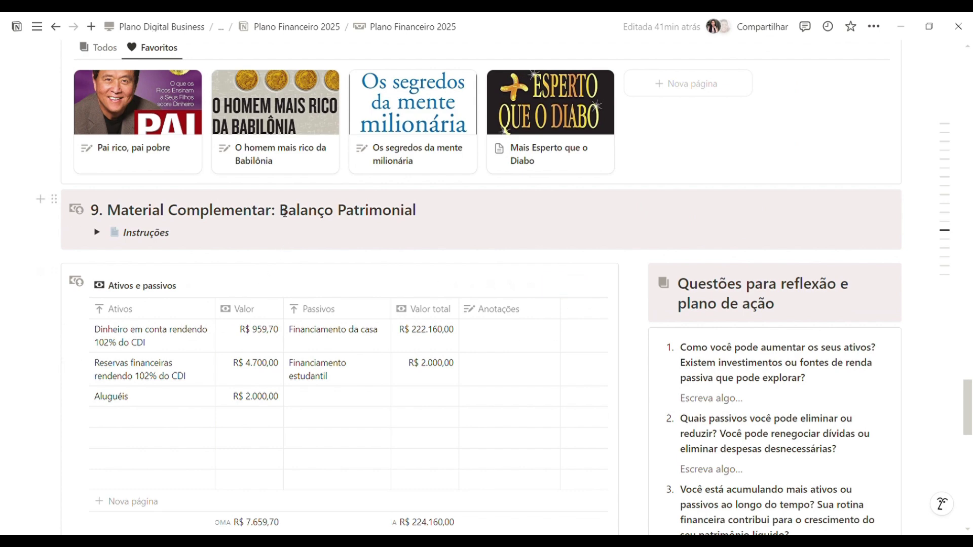
pyautogui.moveTo(280, 211); pyautogui.dragTo(416, 212)
pyautogui.click(393, 213)
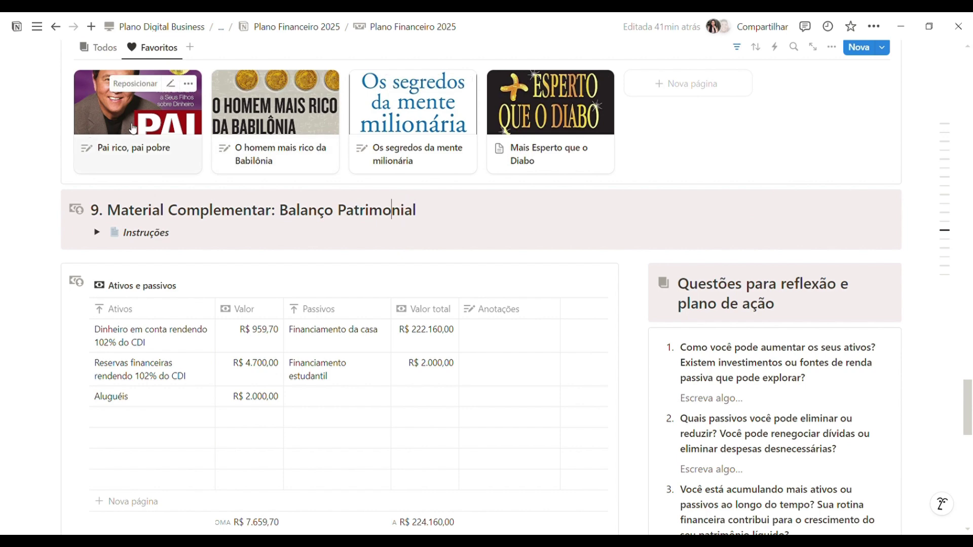
pyautogui.scroll(-3, 555, 251)
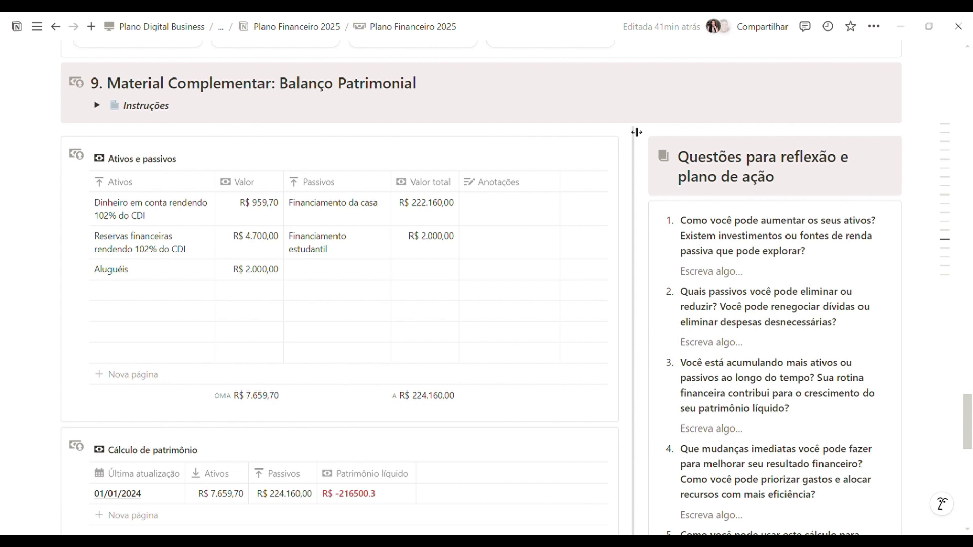
pyautogui.scroll(1, 297, 122)
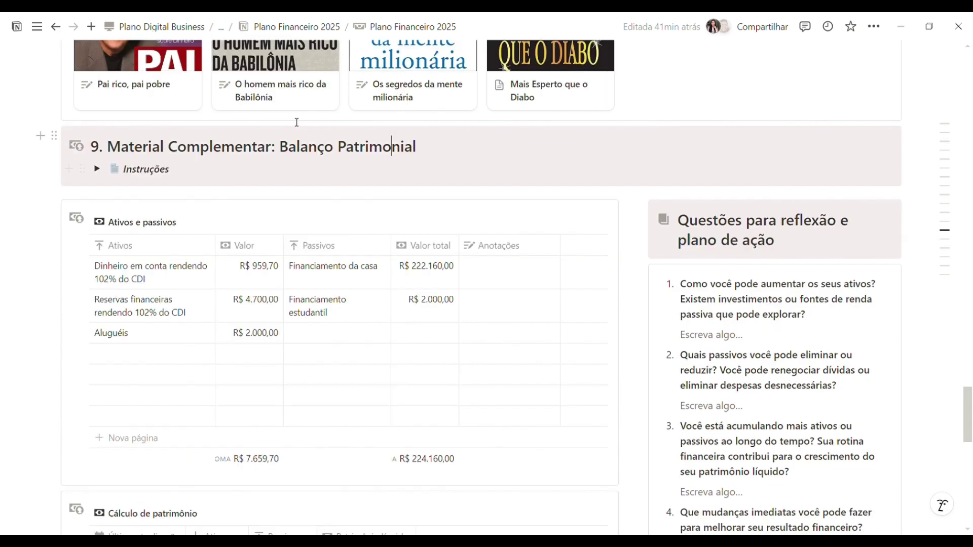
# Expand the Instruções of the Balanço Patrimonial section, skim the explanation and step-by-step guide, and collapse them
pyautogui.click(103, 172)
pyautogui.scroll(-3, 198, 187)
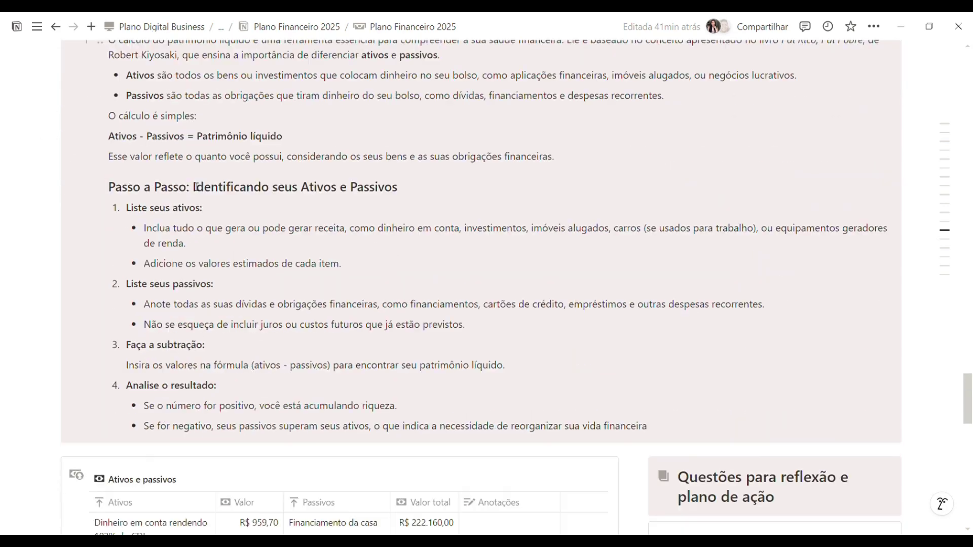
pyautogui.scroll(2, 242, 238)
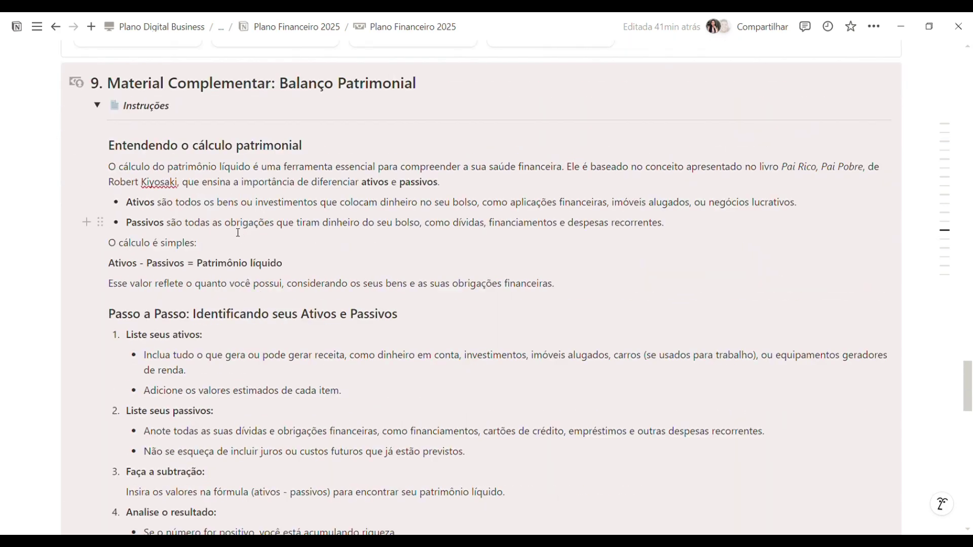
pyautogui.click(96, 107)
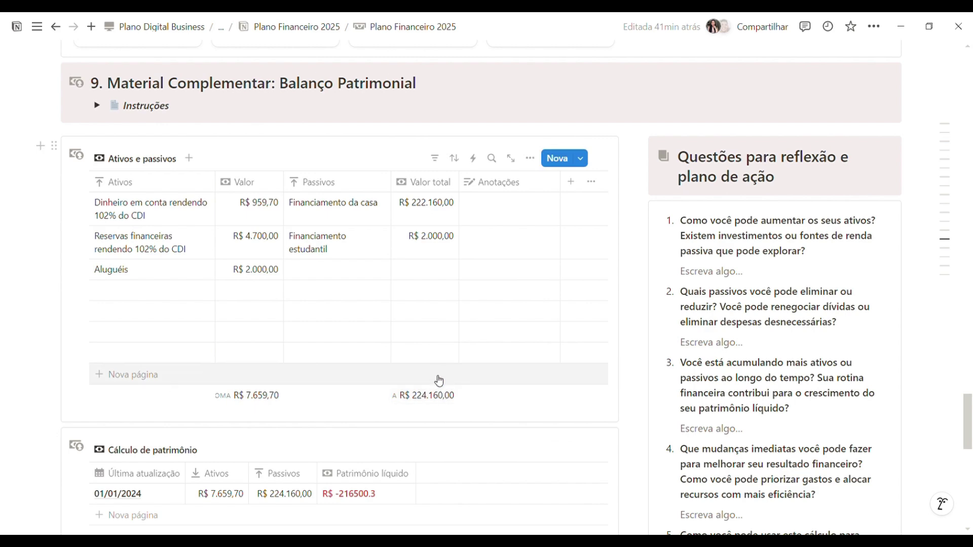
# Review the Cálculo de patrimônio table and reread the Balanço Patrimonial Instruções, leaving them collapsed
pyautogui.scroll(-1, 454, 411)
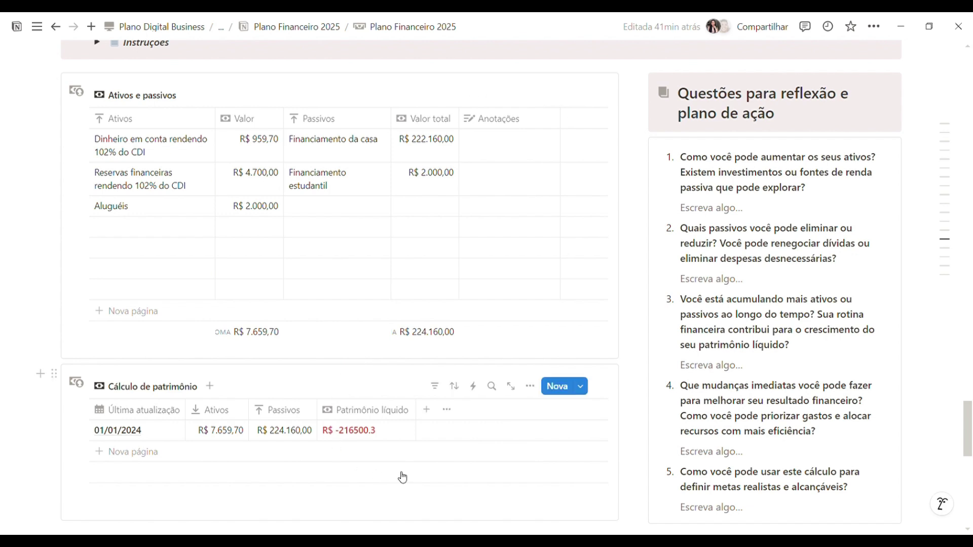
pyautogui.click(400, 451)
pyautogui.scroll(3, 97, 167)
pyautogui.click(98, 168)
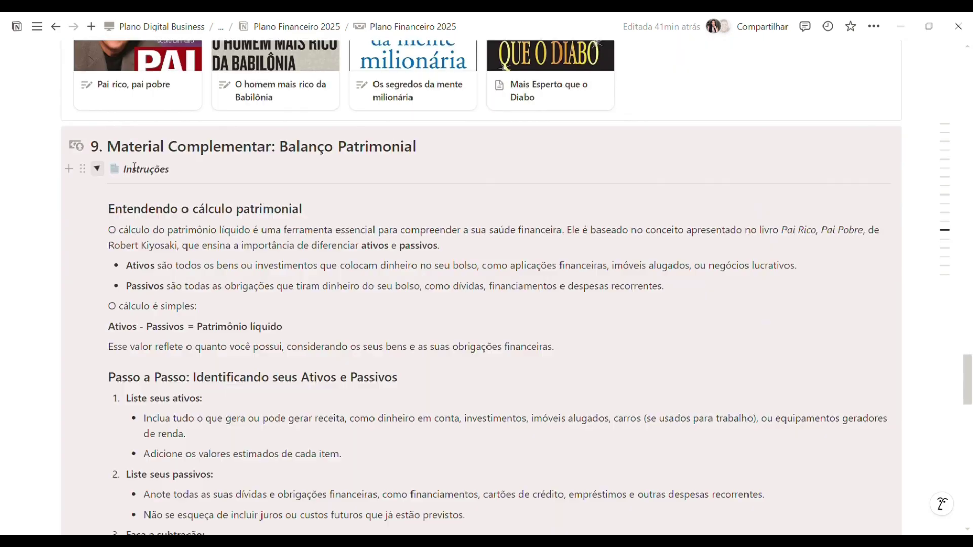
pyautogui.scroll(-1, 218, 181)
pyautogui.scroll(-3, 218, 181)
pyautogui.scroll(3, 247, 246)
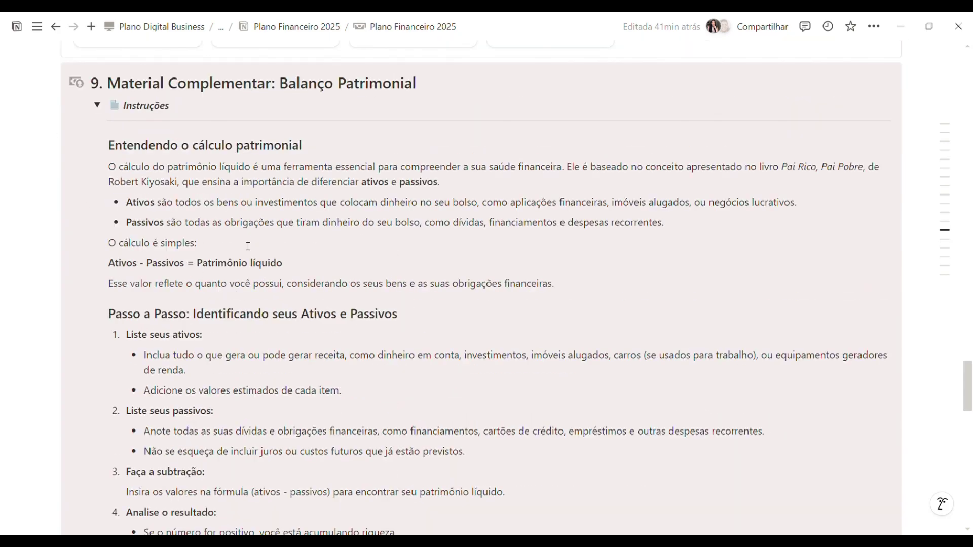
pyautogui.click(97, 105)
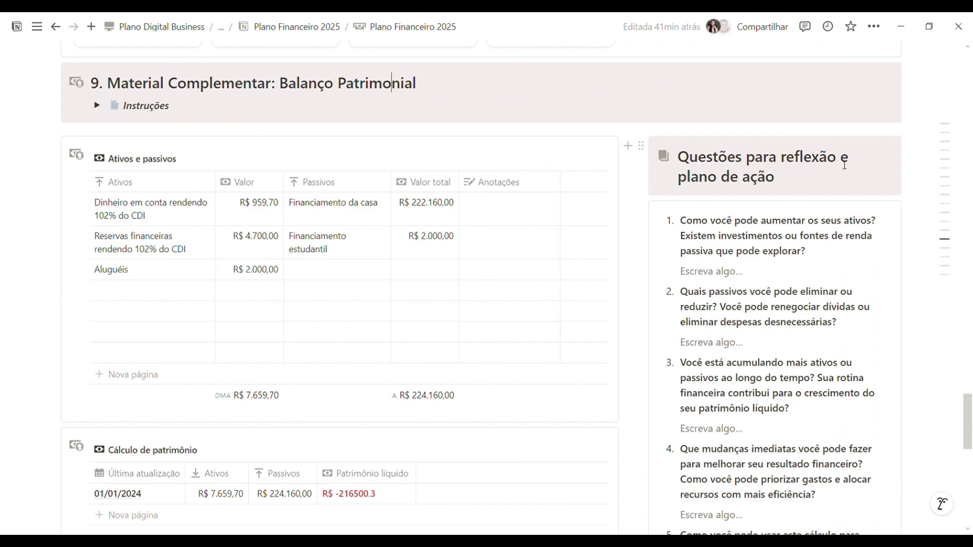
# Look through the five Questões para reflexão e plano de ação beside the Ativos e passivos table
pyautogui.scroll(-1, 718, 178)
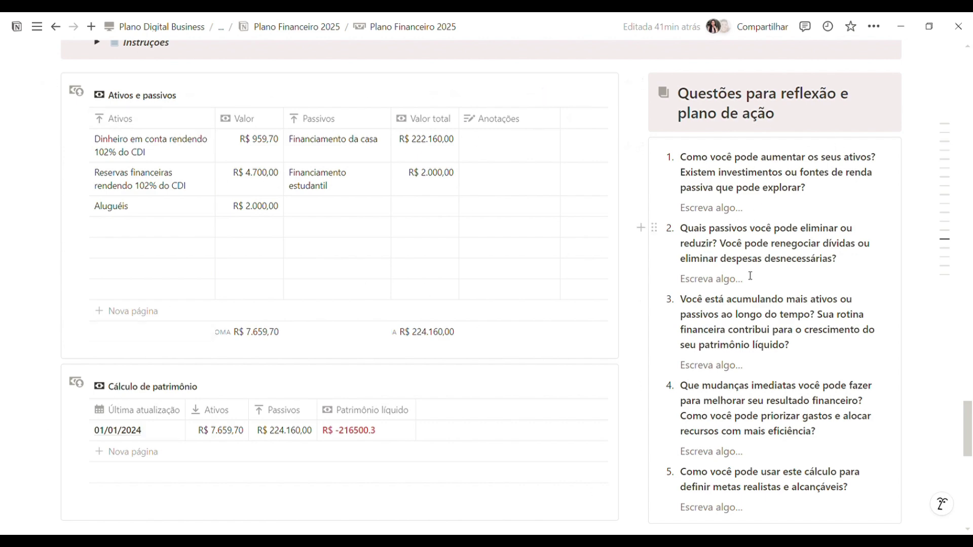
pyautogui.scroll(-3, 750, 276)
pyautogui.scroll(1, 813, 245)
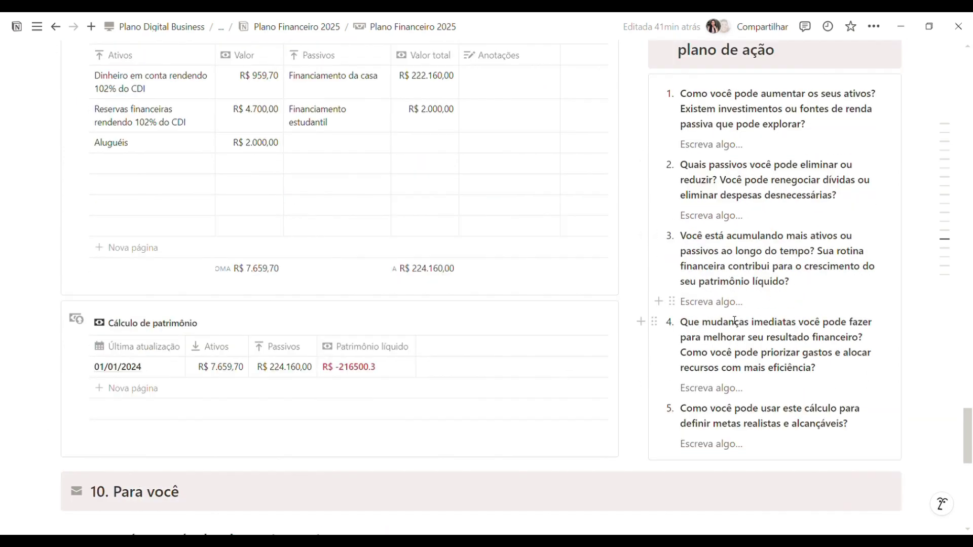
# Look back over the earlier sections of the plan, returning from Balanço Patrimonial to the start of the page
pyautogui.scroll(20, 735, 320)
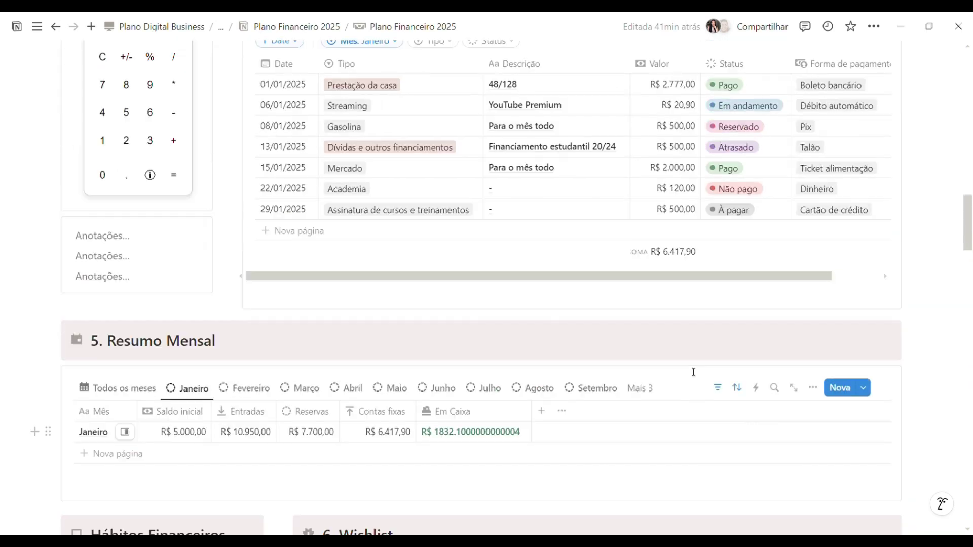
pyautogui.scroll(10, 693, 372)
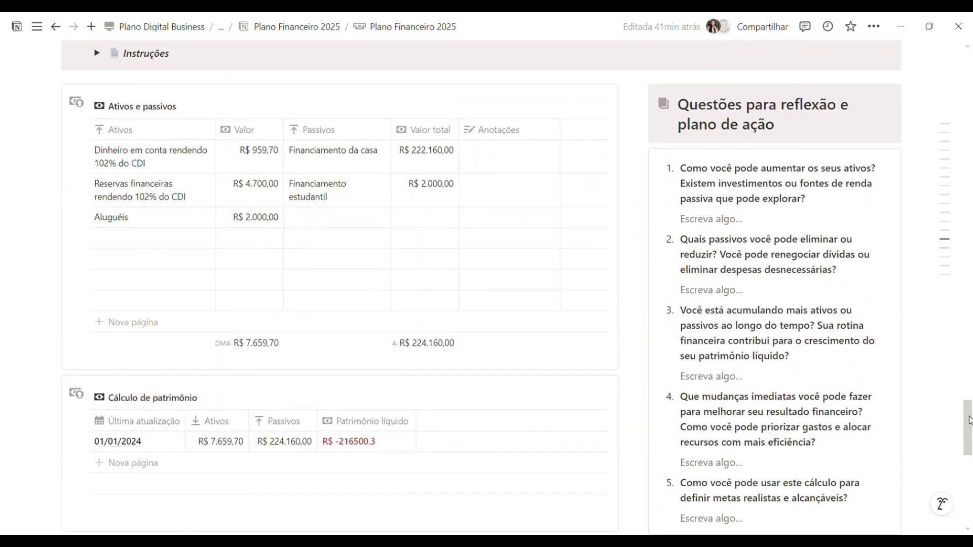
pyautogui.moveTo(970, 418); pyautogui.dragTo(971, 66)
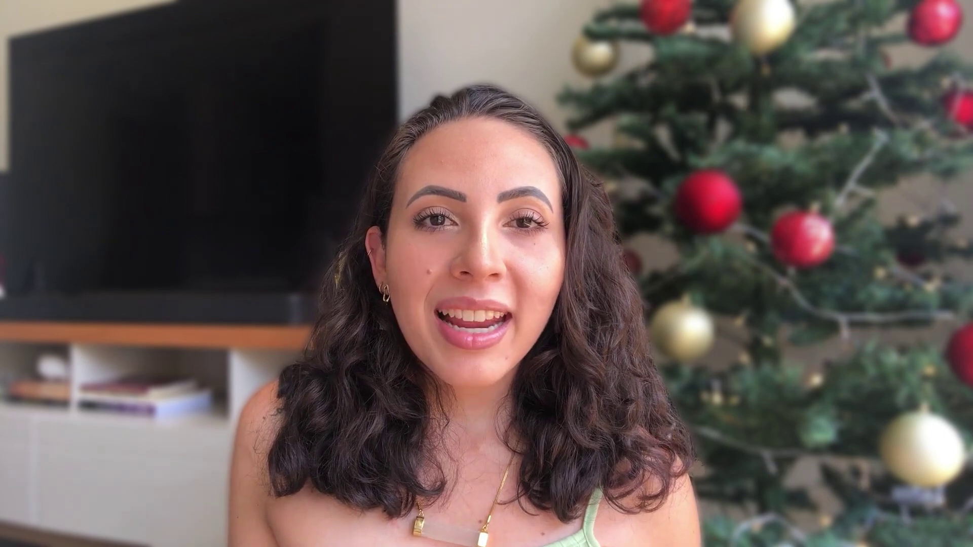